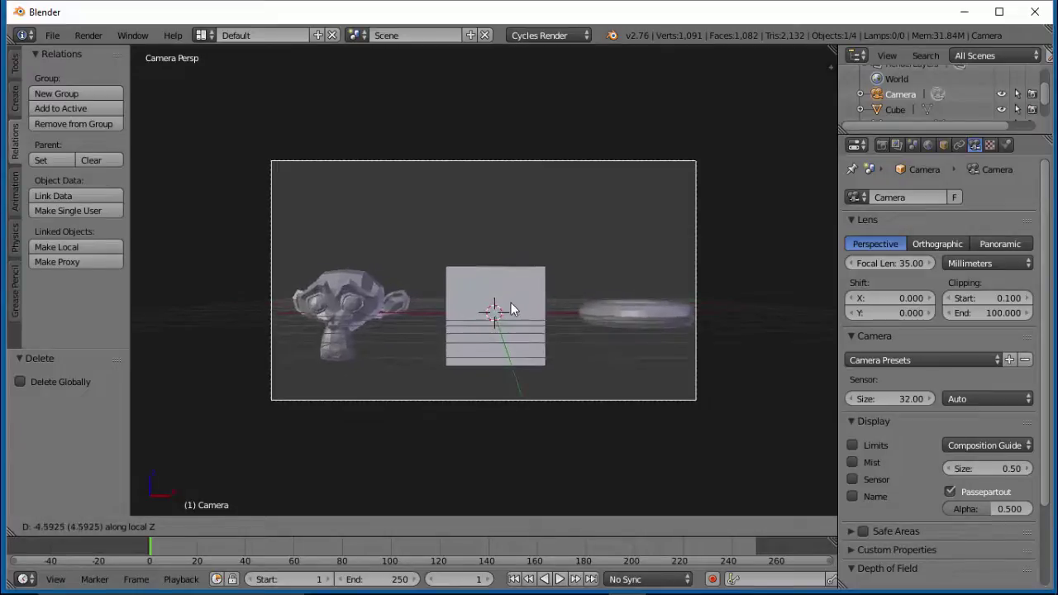
Step: Finish moving the camera about 4 units along its local Z axis and add a plane mesh
{"action": "left_click", "coordinate": [511, 312]}
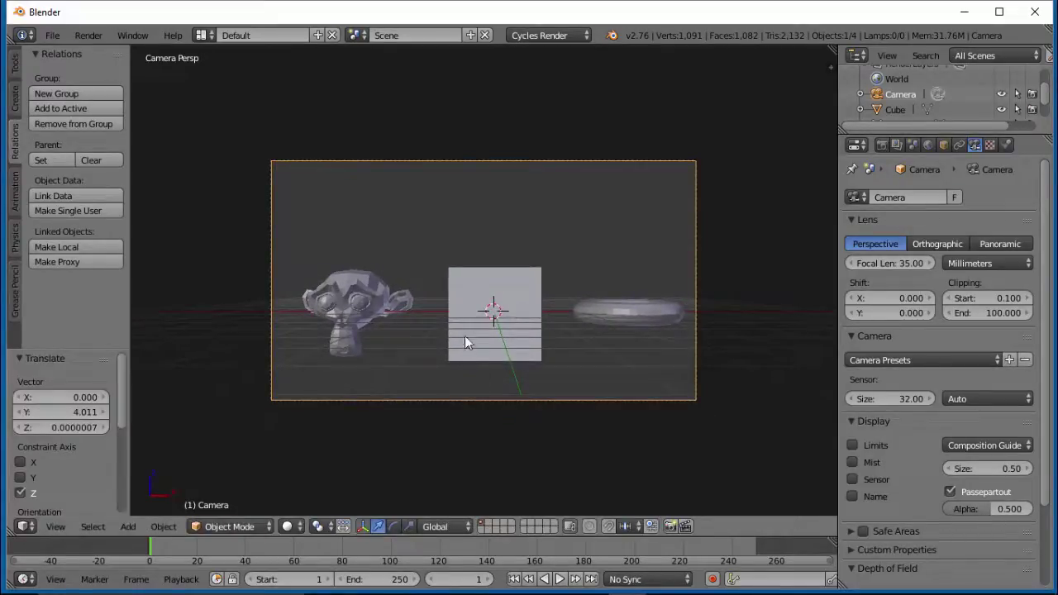
{"action": "key", "text": "shift+a"}
{"action": "mouse_move", "coordinate": [492, 338]}
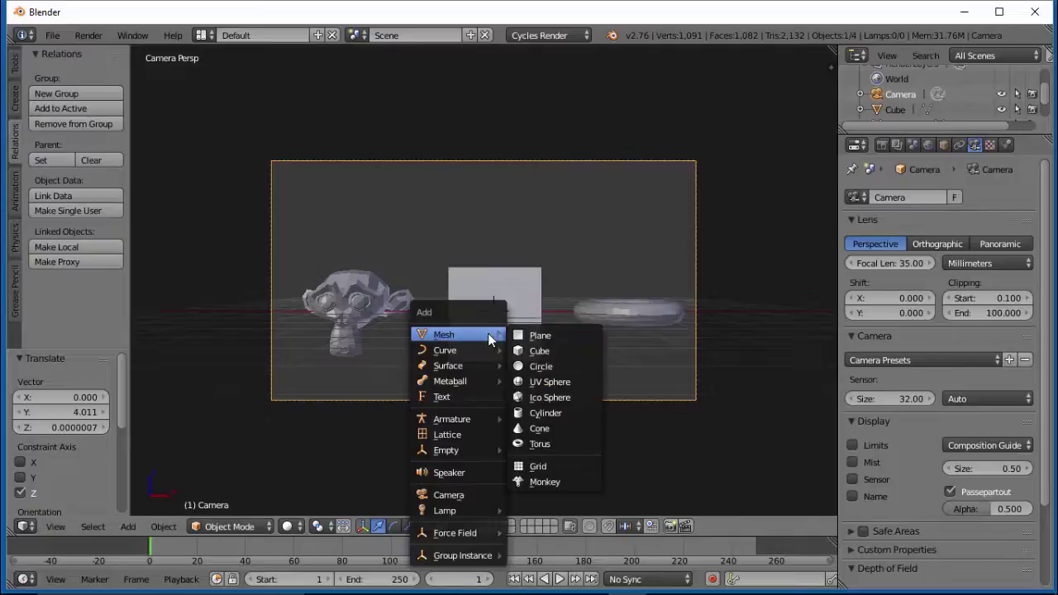
{"action": "left_click", "coordinate": [544, 335]}
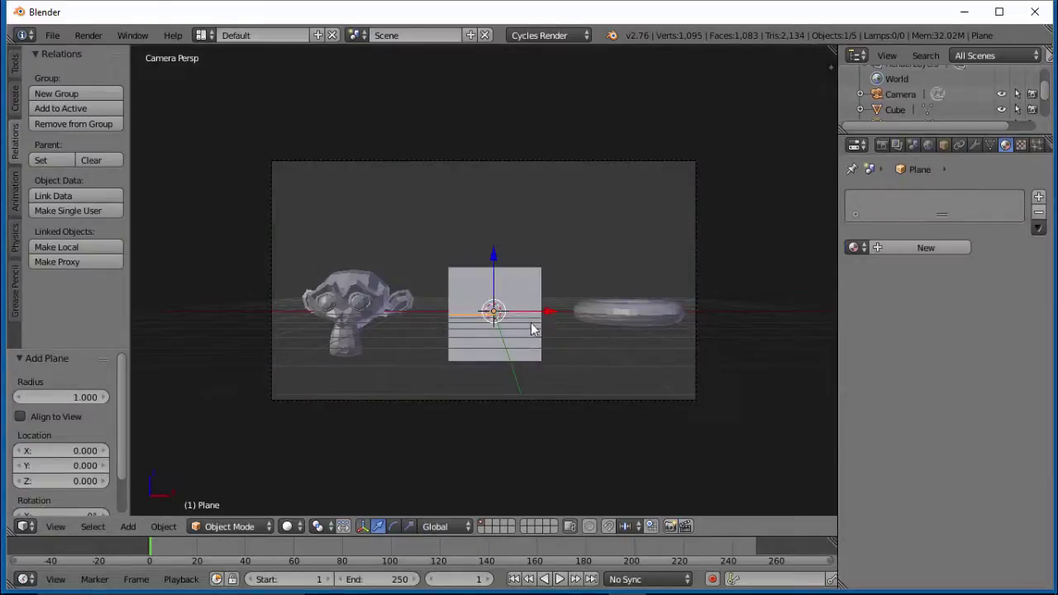
Step: Move the plane about 1.01 units down the Z axis so it lies level with the cube's base
{"action": "key", "text": "g"}
{"action": "key", "text": "z"}
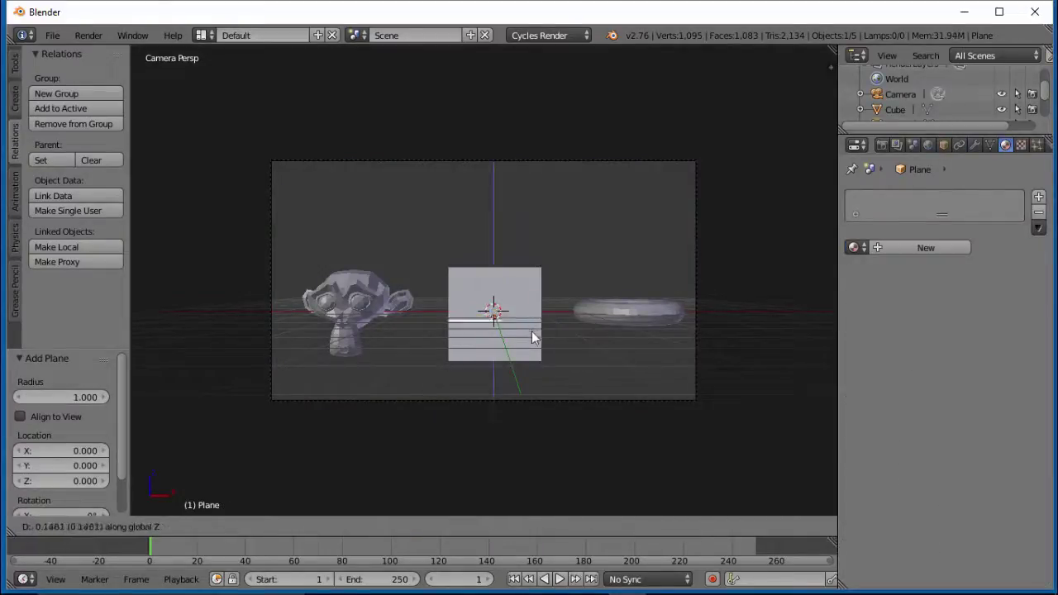
{"action": "left_click", "coordinate": [542, 364]}
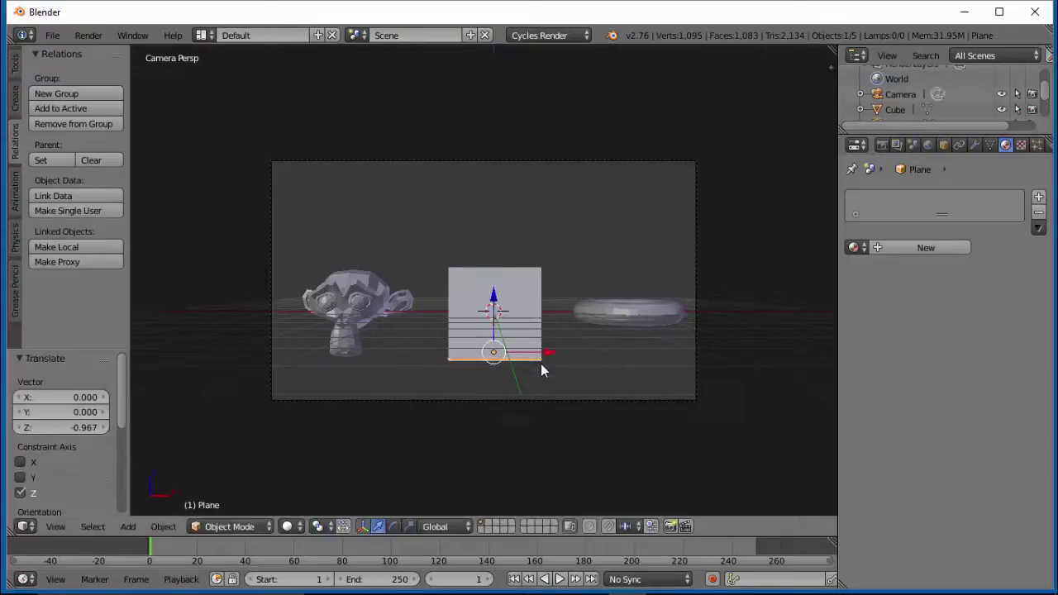
{"action": "key", "text": "KP_1"}
{"action": "scroll", "coordinate": [541, 364], "scroll_direction": "up", "scroll_amount": 2}
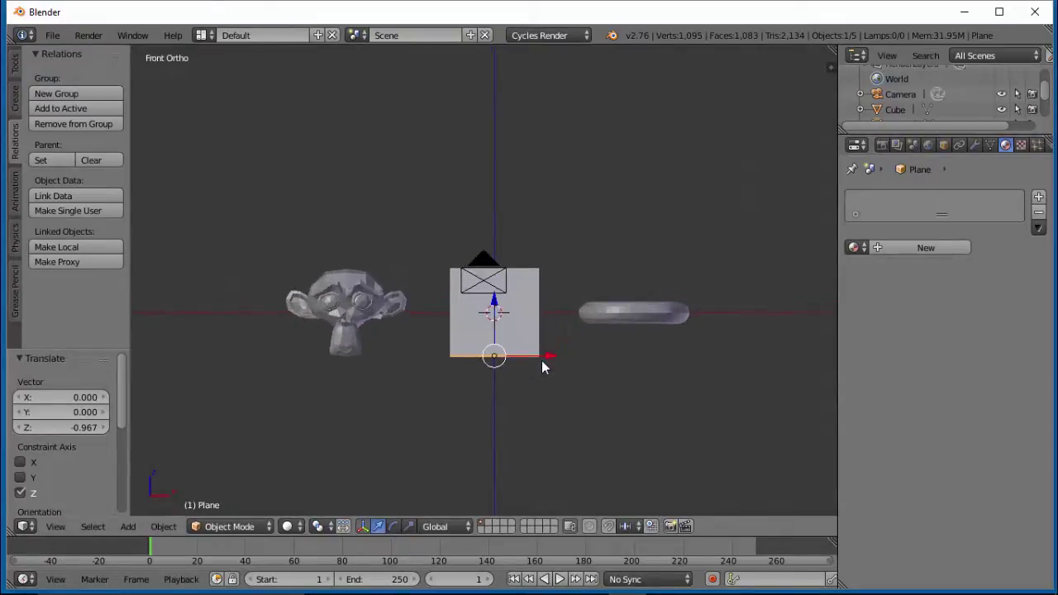
{"action": "scroll", "coordinate": [541, 360], "scroll_direction": "up", "scroll_amount": 3}
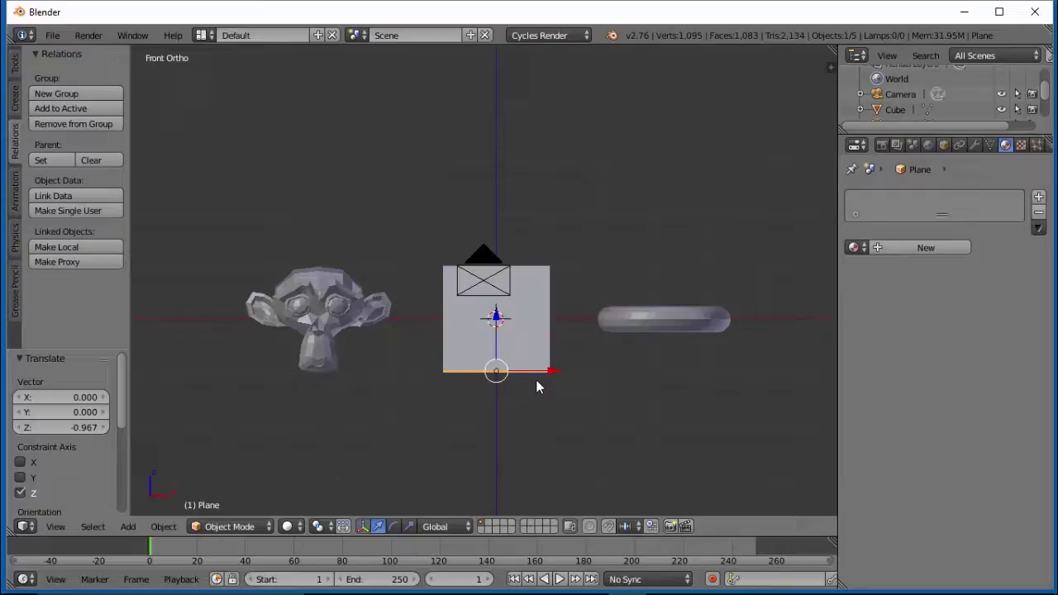
{"action": "key", "text": "g"}
{"action": "key", "text": "z"}
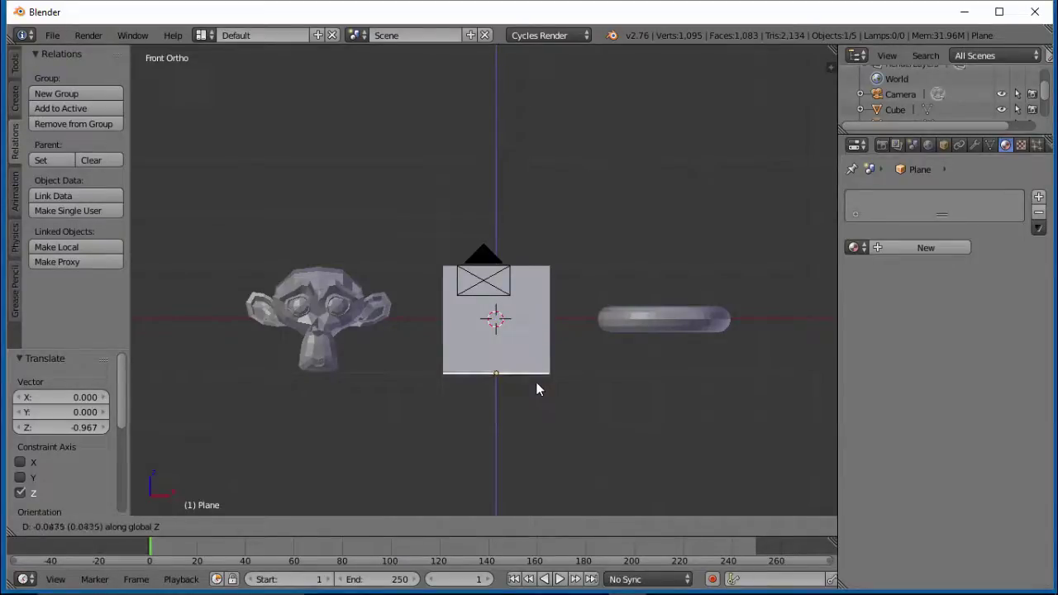
{"action": "left_click", "coordinate": [538, 389]}
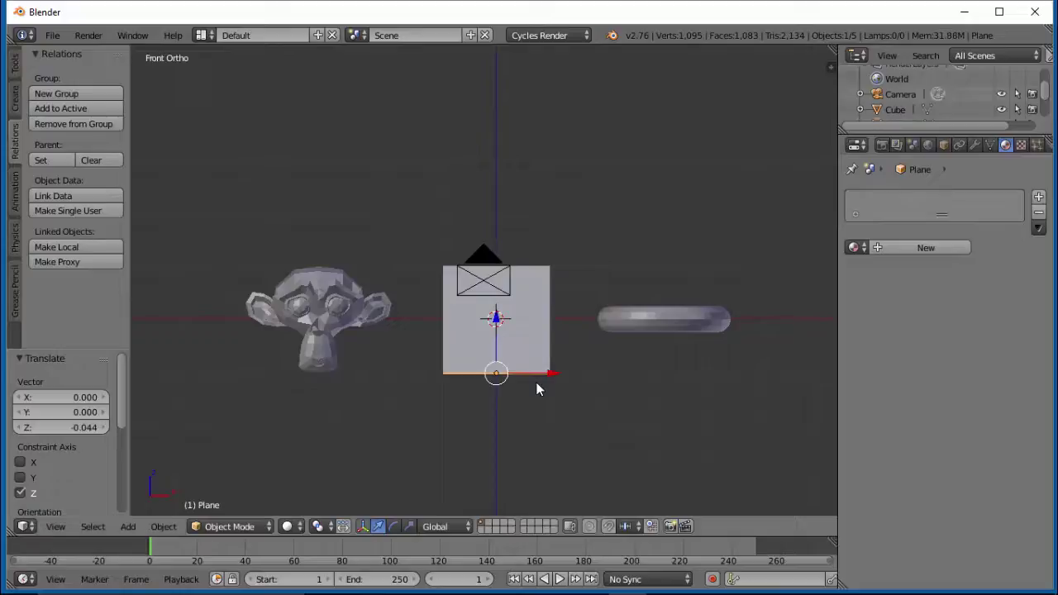
Step: Scale the plane uniformly by about 10.63 to make a large floor beneath the three objects
{"action": "key", "text": "s"}
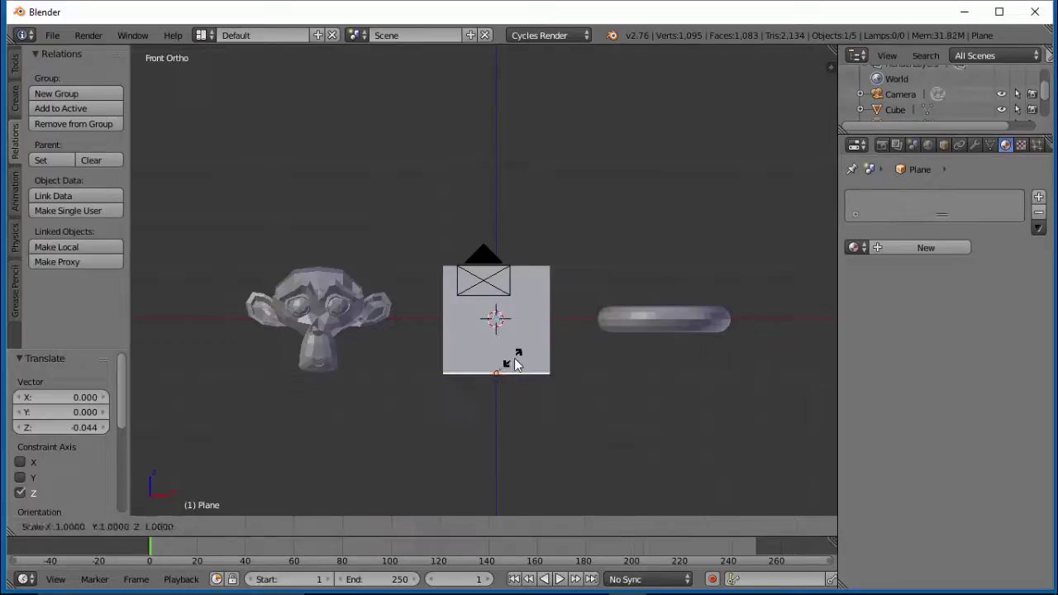
{"action": "left_click", "coordinate": [729, 422]}
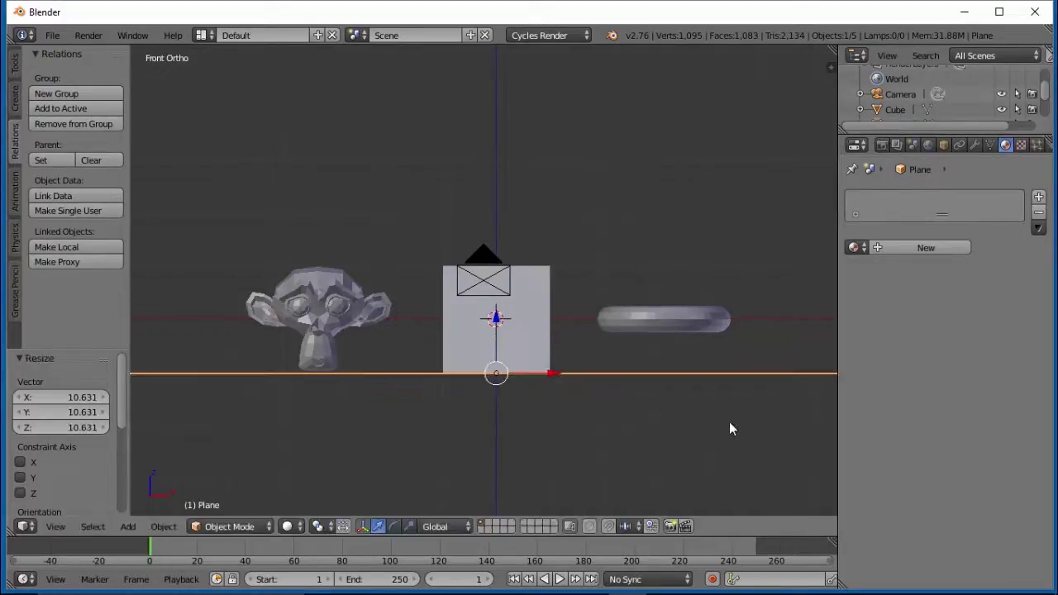
{"action": "key", "text": "KP_7"}
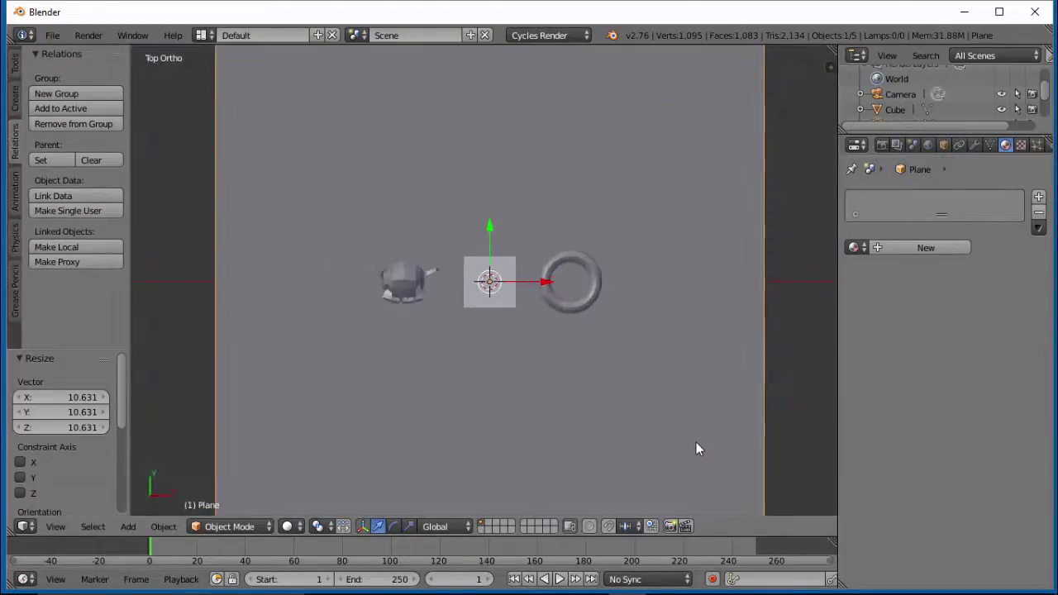
Step: Shift the floor plane about 5.82 units along Y, away from the camera, and scale it by about 1.31 along X
{"action": "key", "text": "KP_0"}
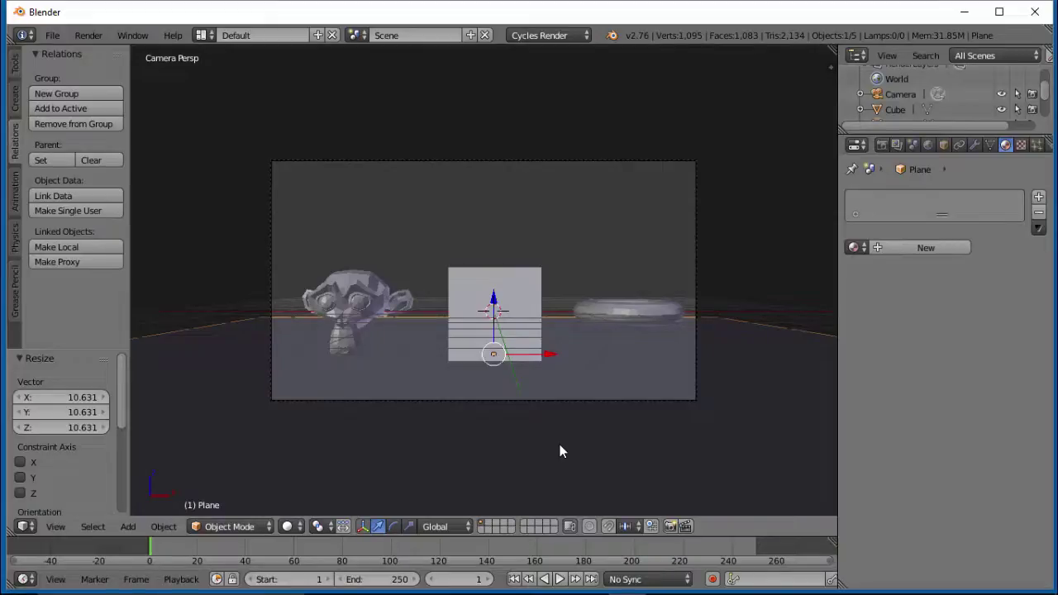
{"action": "key", "text": "g"}
{"action": "key", "text": "y"}
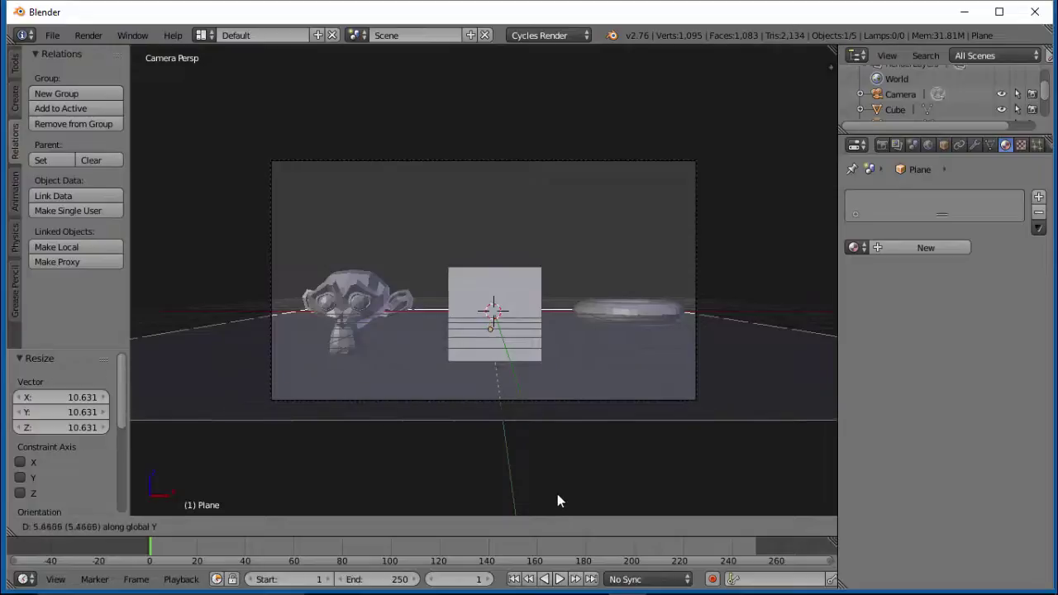
{"action": "left_click", "coordinate": [557, 502]}
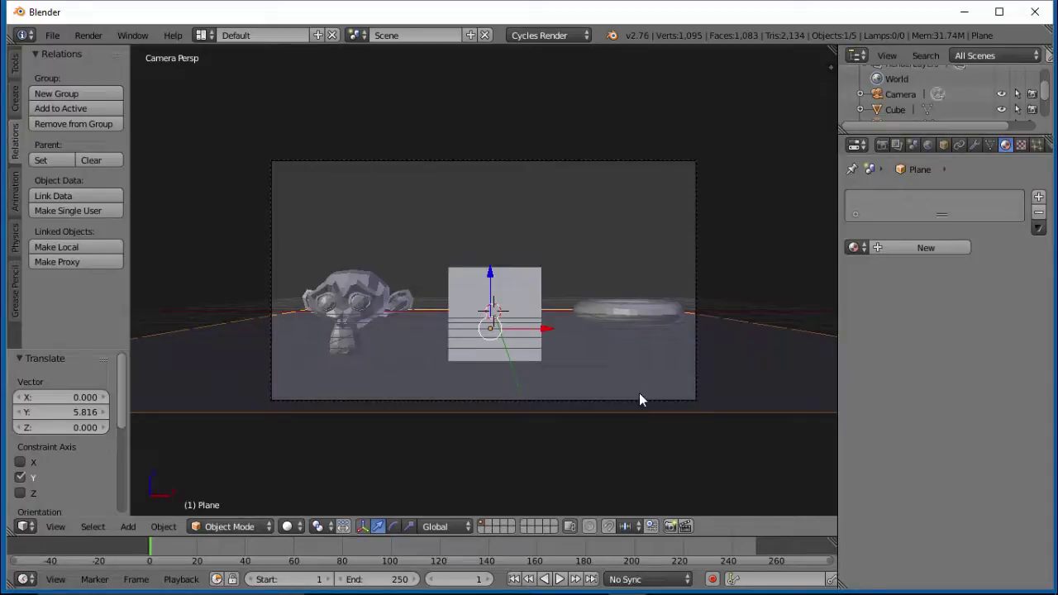
{"action": "key", "text": "s"}
{"action": "key", "text": "x"}
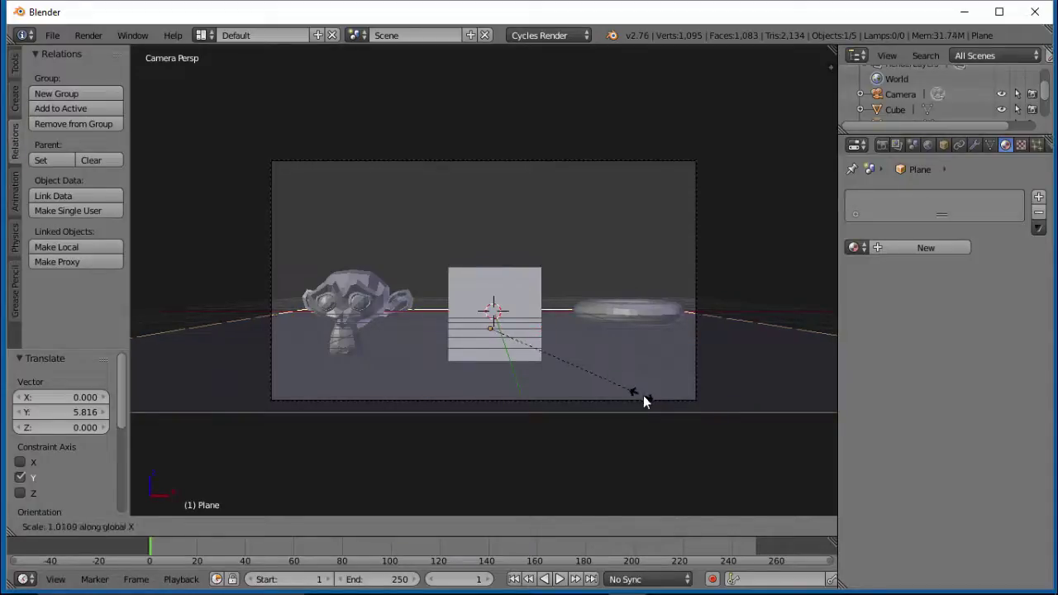
{"action": "left_click", "coordinate": [683, 419]}
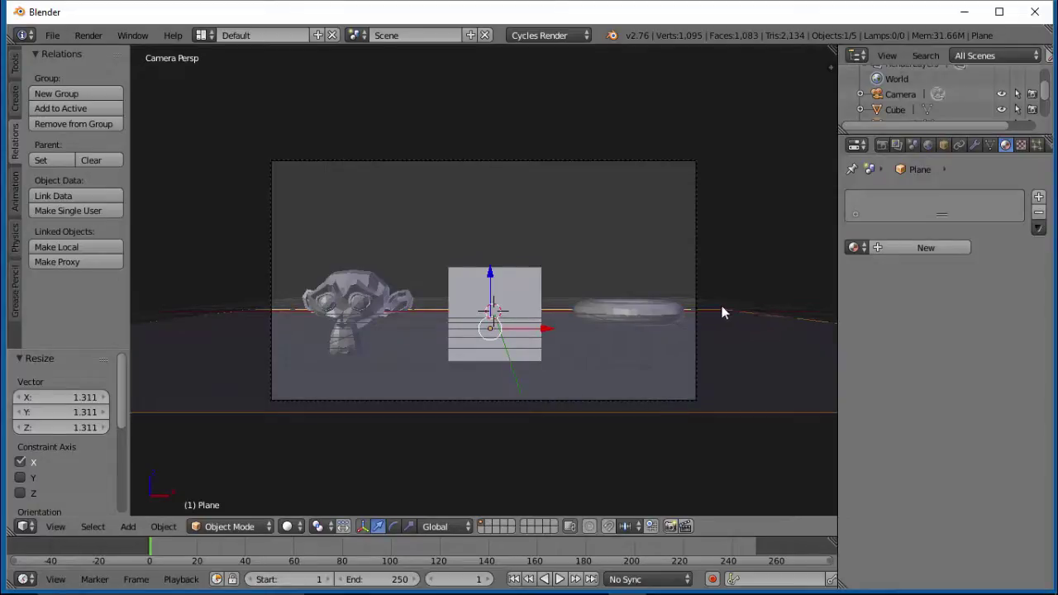
Step: Extrude the floor's far edge in Edit Mode about 1.27 in Y and 1.65 in Z, and again about 0.60 in Y and 2.25 in Z
{"action": "key", "text": "KP_3"}
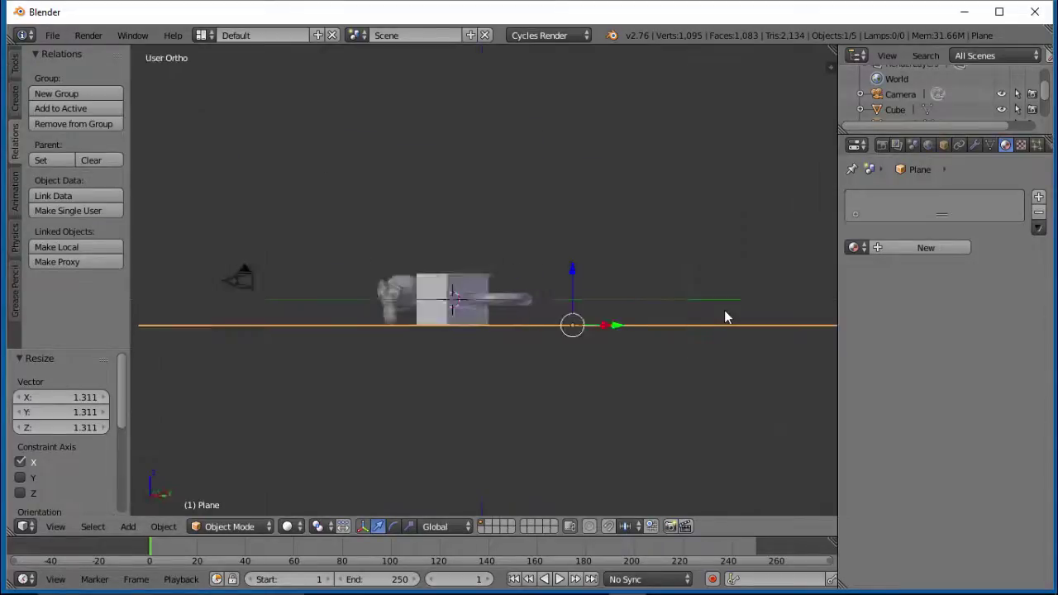
{"action": "key", "text": "Tab"}
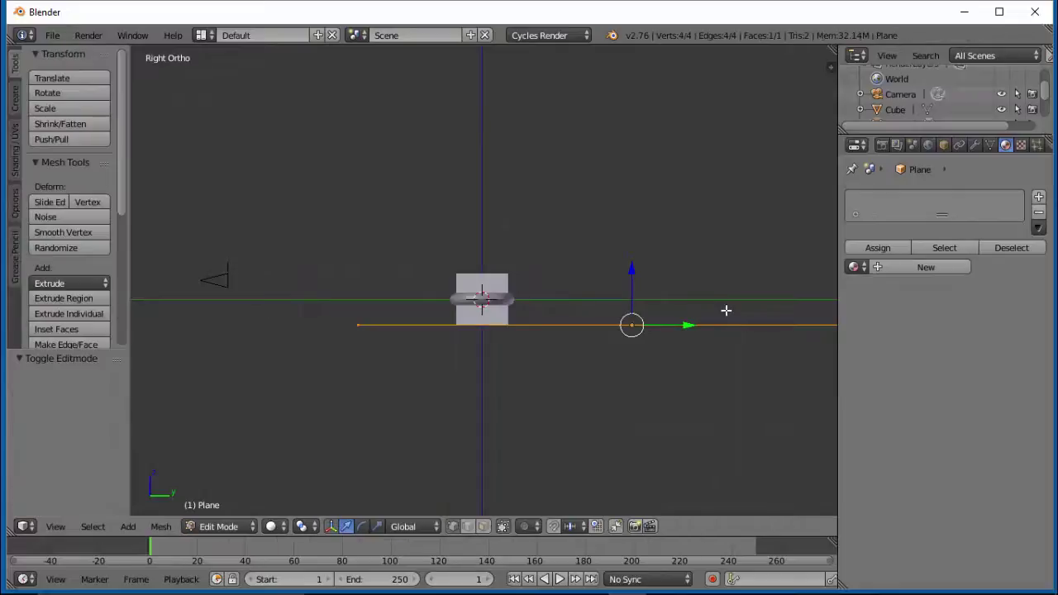
{"action": "scroll", "coordinate": [732, 320], "scroll_direction": "down", "scroll_amount": 2}
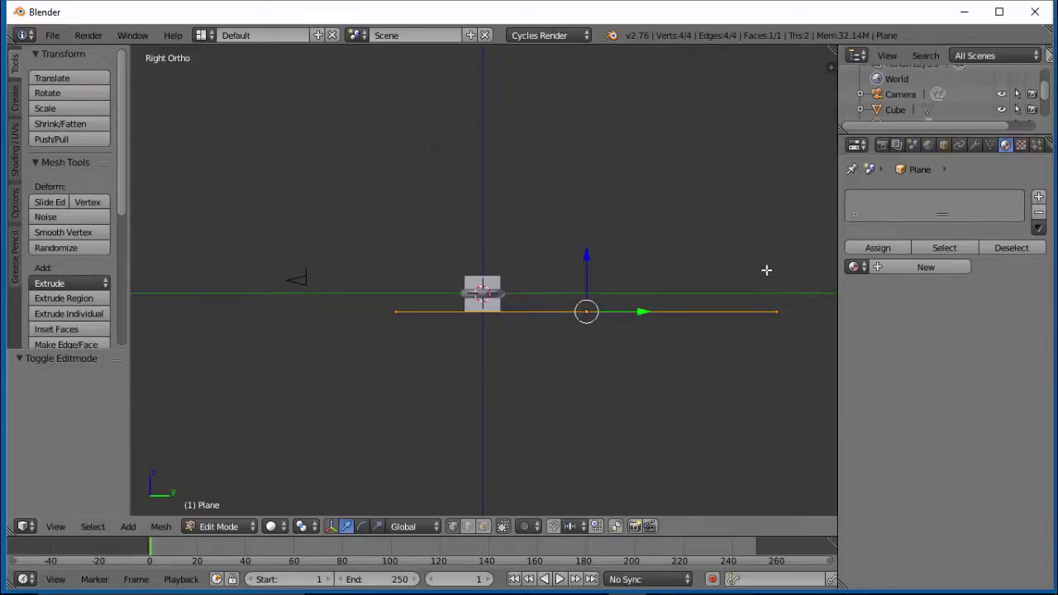
{"action": "key", "text": "a"}
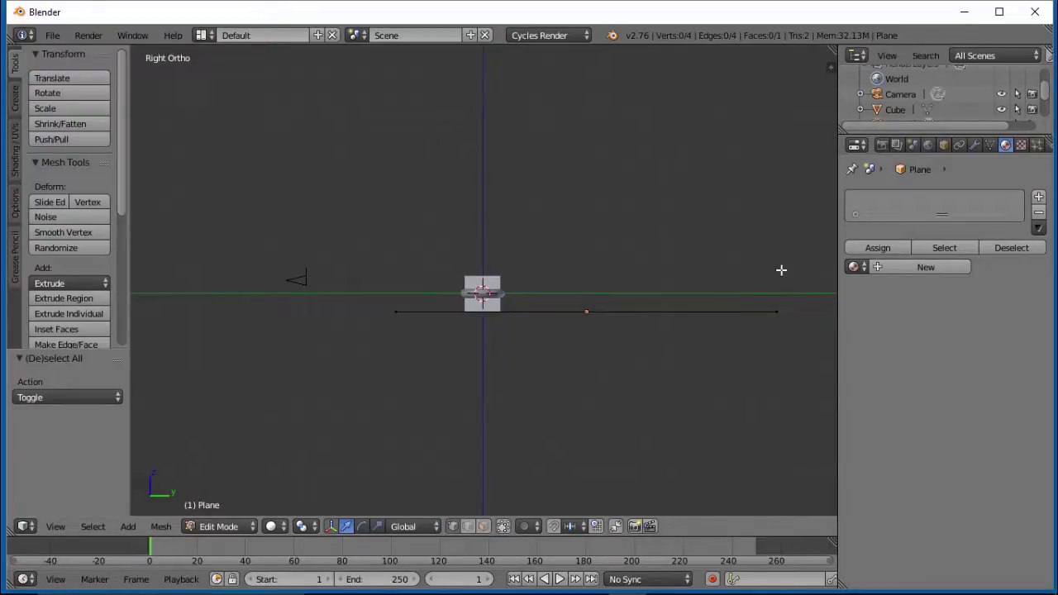
{"action": "key", "text": "b"}
{"action": "left_click_drag", "start_coordinate": [776, 290], "coordinate": [812, 333]}
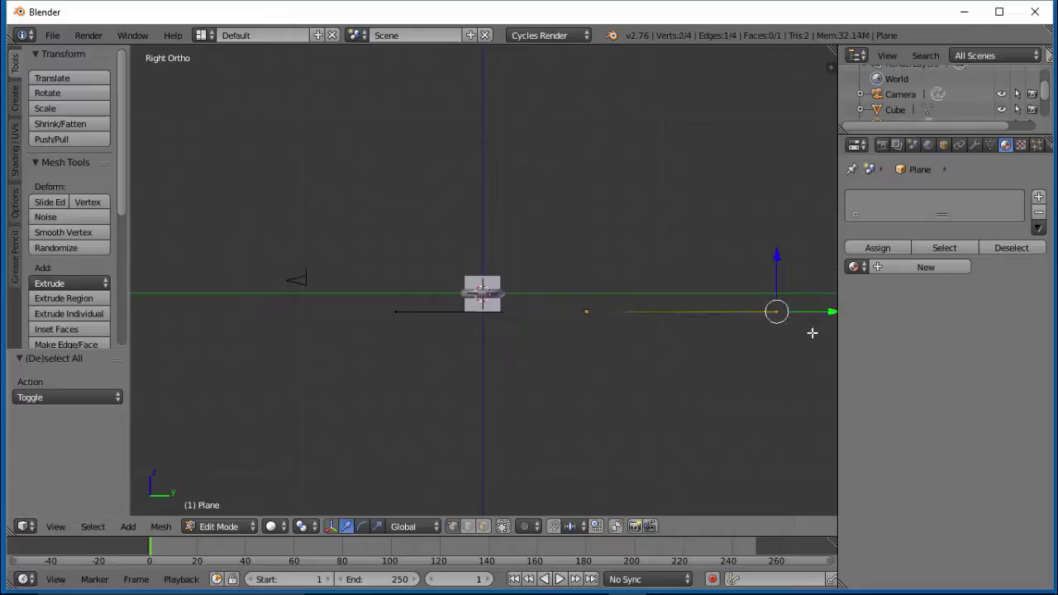
{"action": "scroll", "coordinate": [815, 339], "scroll_direction": "down", "scroll_amount": 3}
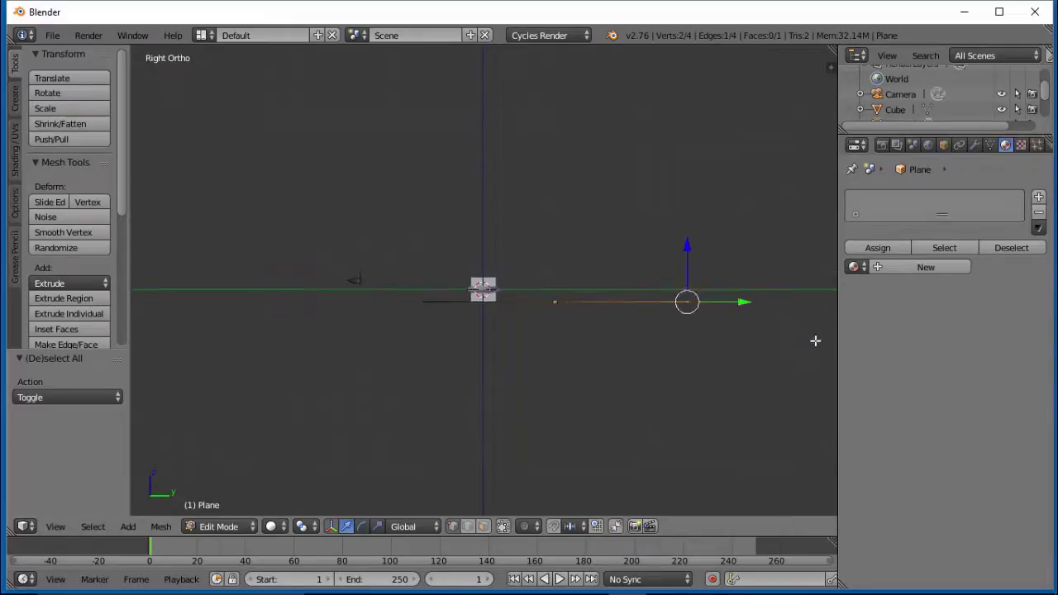
{"action": "key", "text": "e"}
{"action": "left_click", "coordinate": [760, 330]}
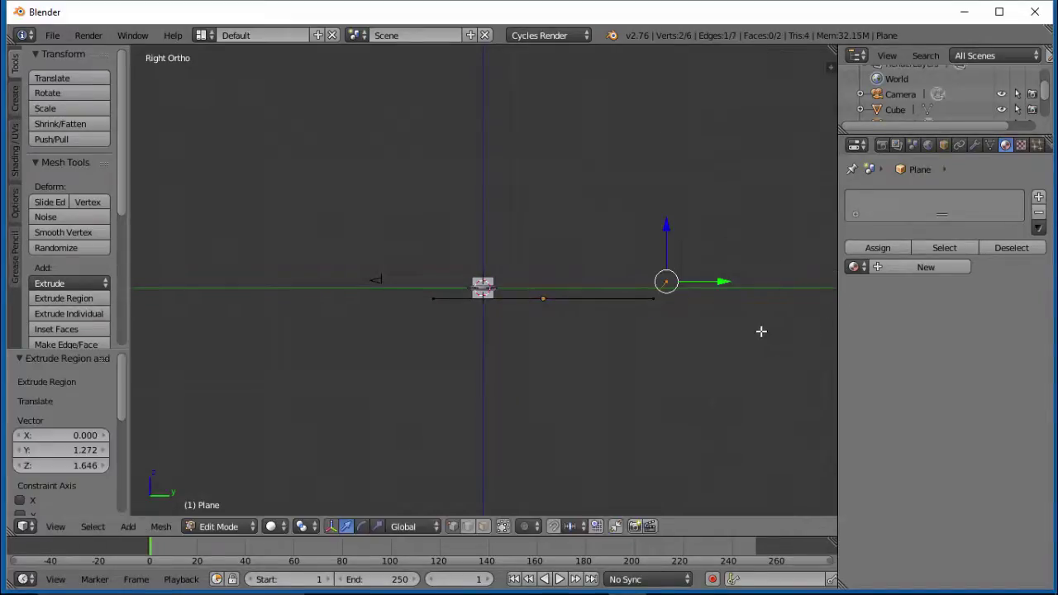
{"action": "key", "text": "e"}
{"action": "key", "text": "e"}
{"action": "left_click", "coordinate": [768, 306]}
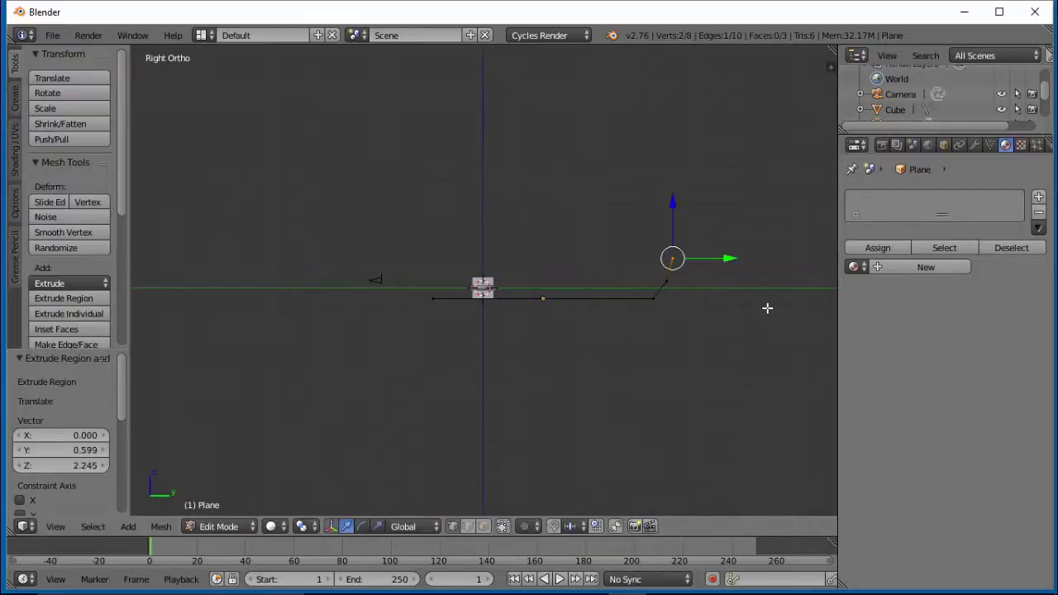
Step: Extrude the raised edge about 14.07 units straight up along Z as a back wall and return to Object Mode in camera view
{"action": "key", "text": "e"}
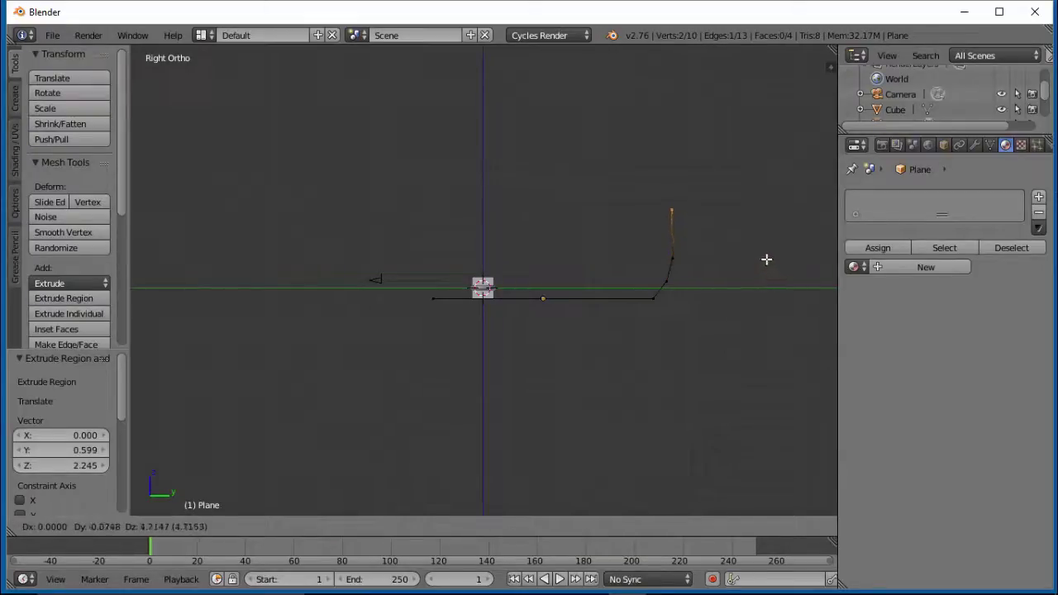
{"action": "key", "text": "z"}
{"action": "left_click", "coordinate": [763, 162]}
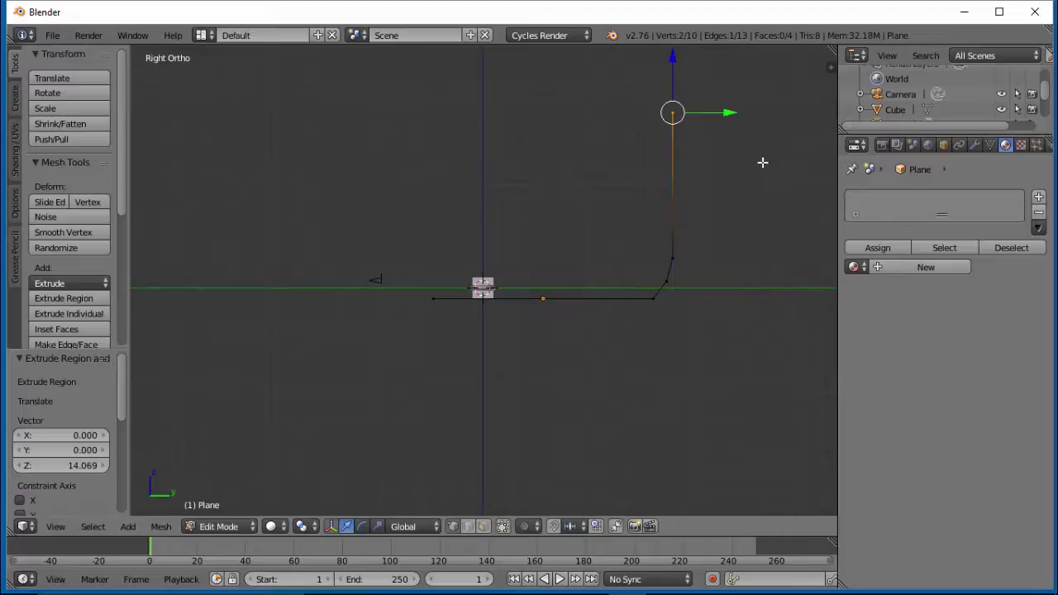
{"action": "middle_click_drag", "start_coordinate": [617, 318], "coordinate": [714, 331]}
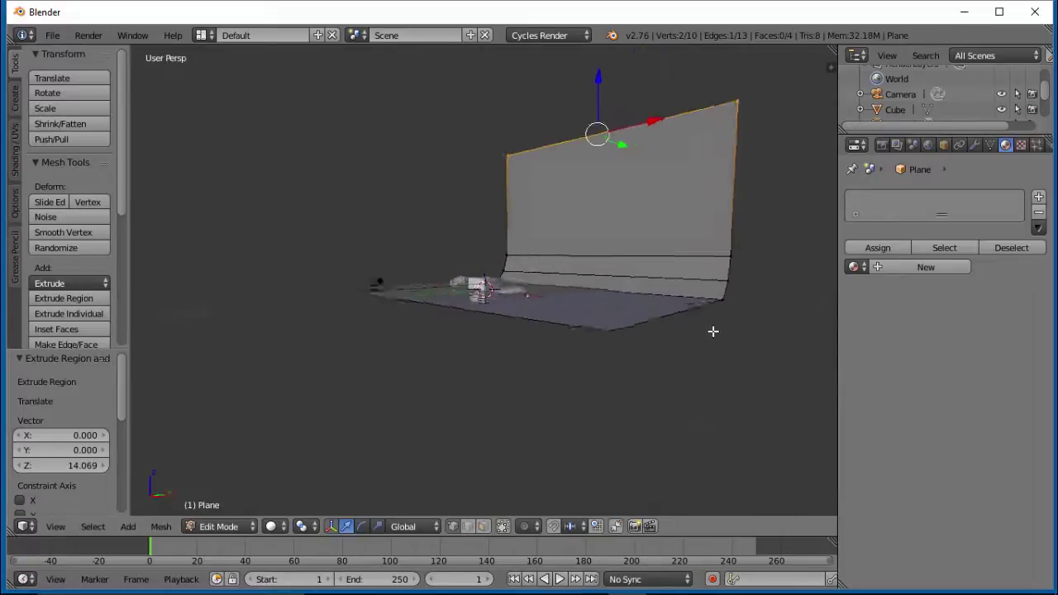
{"action": "key", "text": "KP_0"}
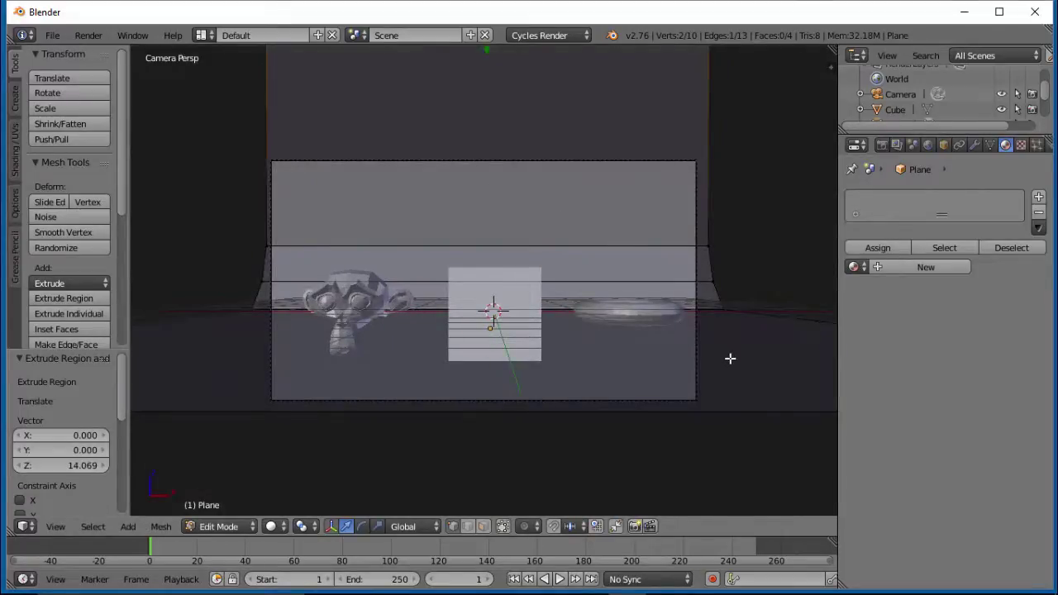
{"action": "key", "text": "Tab"}
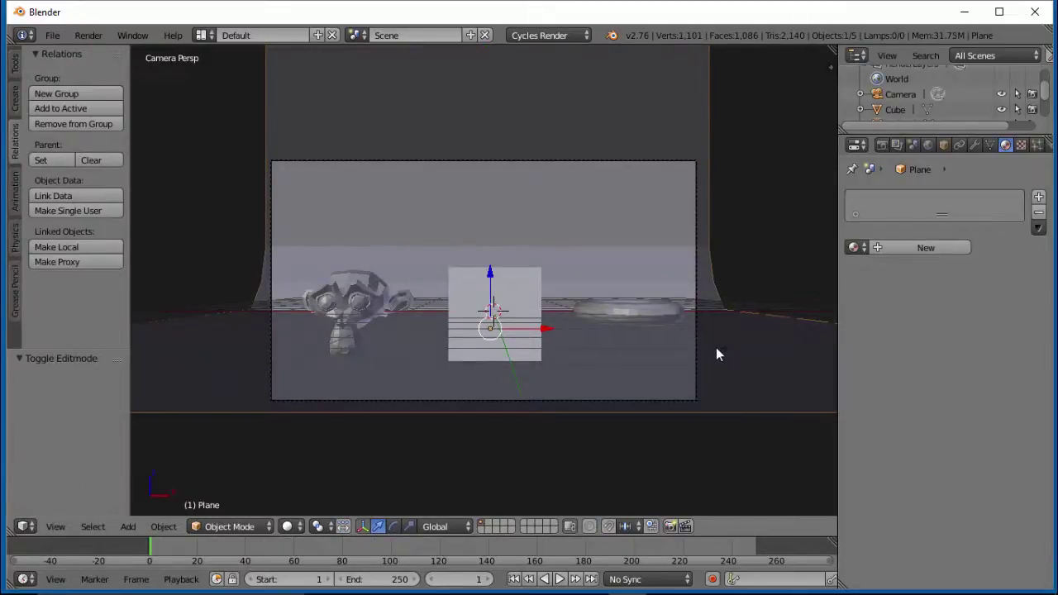
Step: Widen the whole backdrop along X by a scale factor of about 1.08
{"action": "key", "text": "s"}
{"action": "key", "text": "x"}
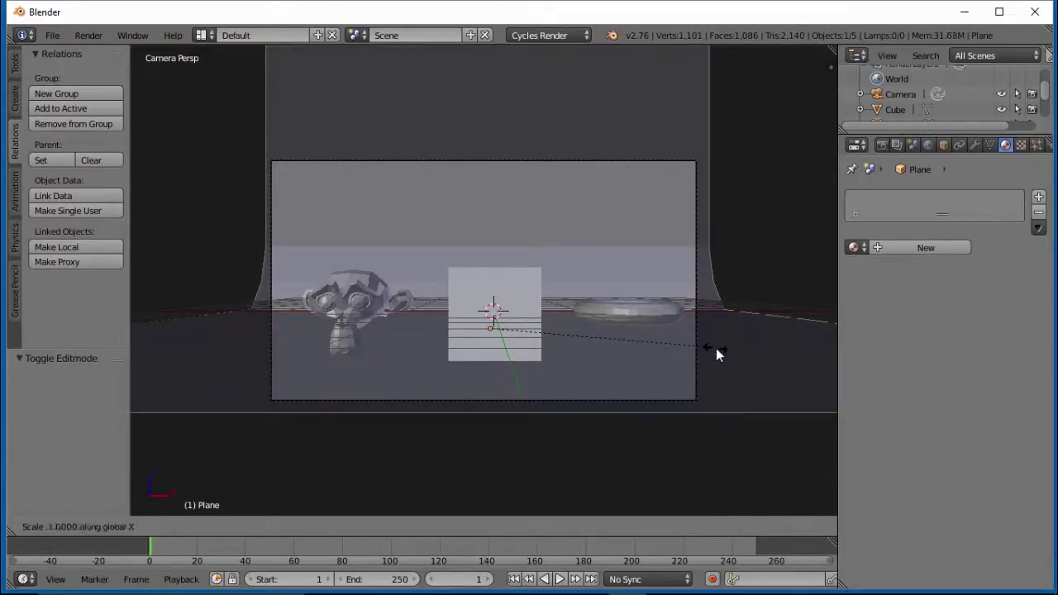
{"action": "left_click", "coordinate": [732, 359]}
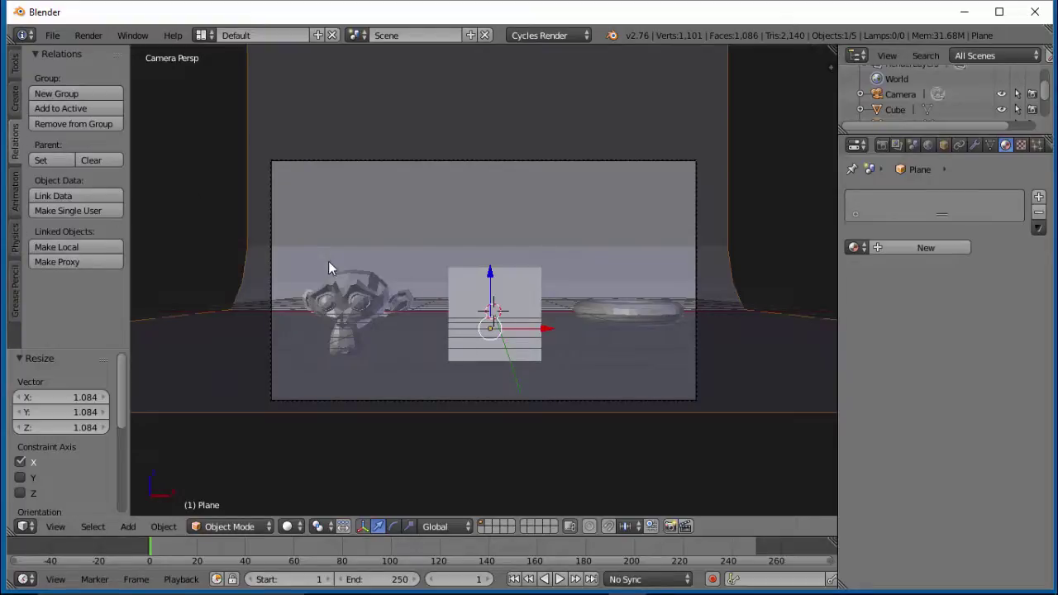
Step: Apply smooth shading to the curved backdrop
{"action": "scroll", "coordinate": [451, 172], "scroll_direction": "down", "scroll_amount": 1}
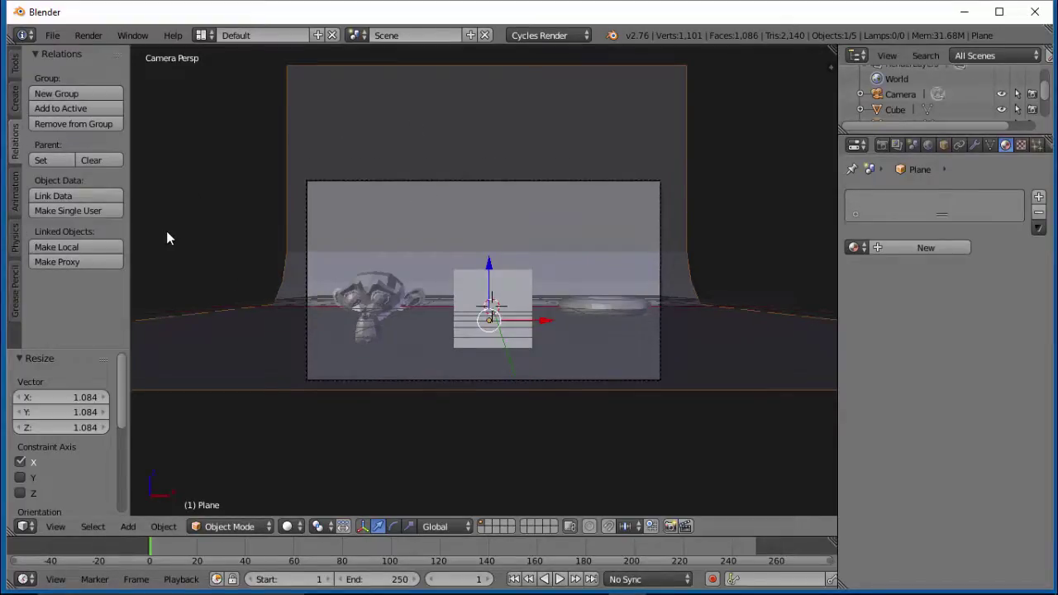
{"action": "scroll", "coordinate": [166, 239], "scroll_direction": "up", "scroll_amount": 2}
{"action": "left_click", "coordinate": [15, 71]}
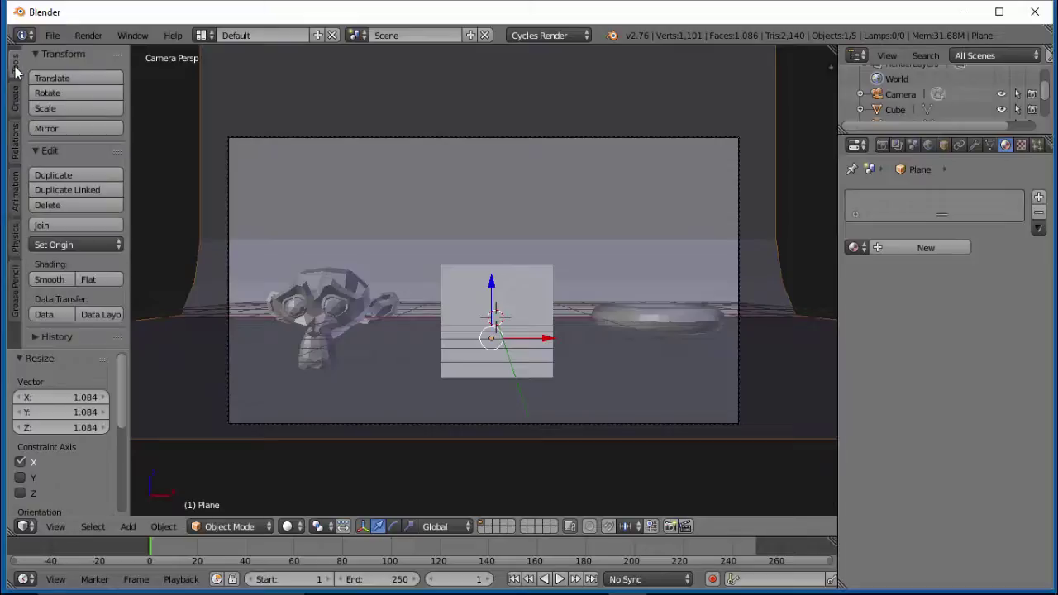
{"action": "left_click", "coordinate": [50, 279]}
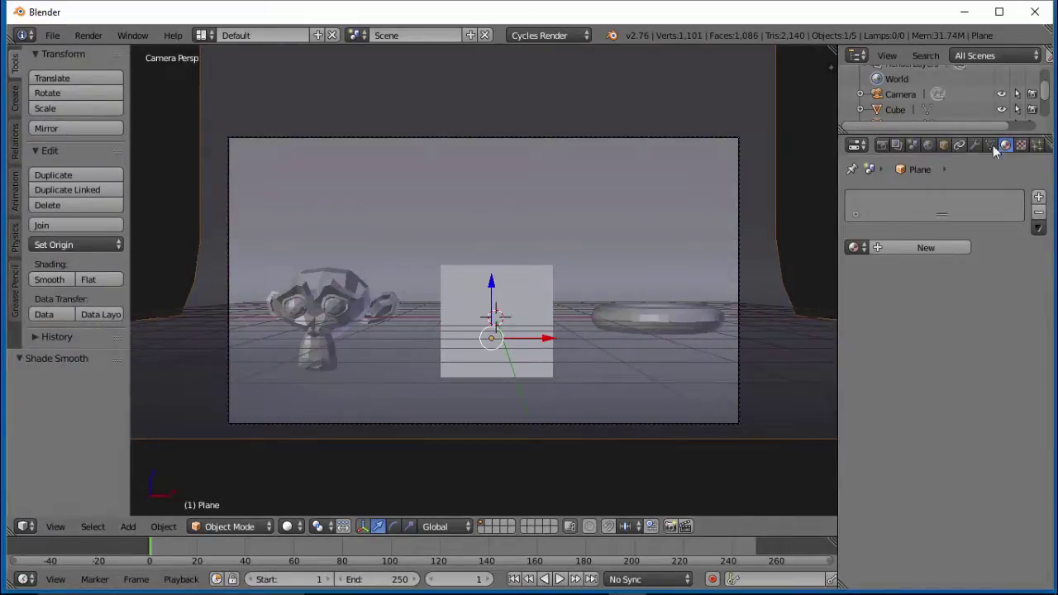
Step: Create a new Diffuse BSDF material for the backdrop plane and another one for the monkey
{"action": "left_click", "coordinate": [905, 250]}
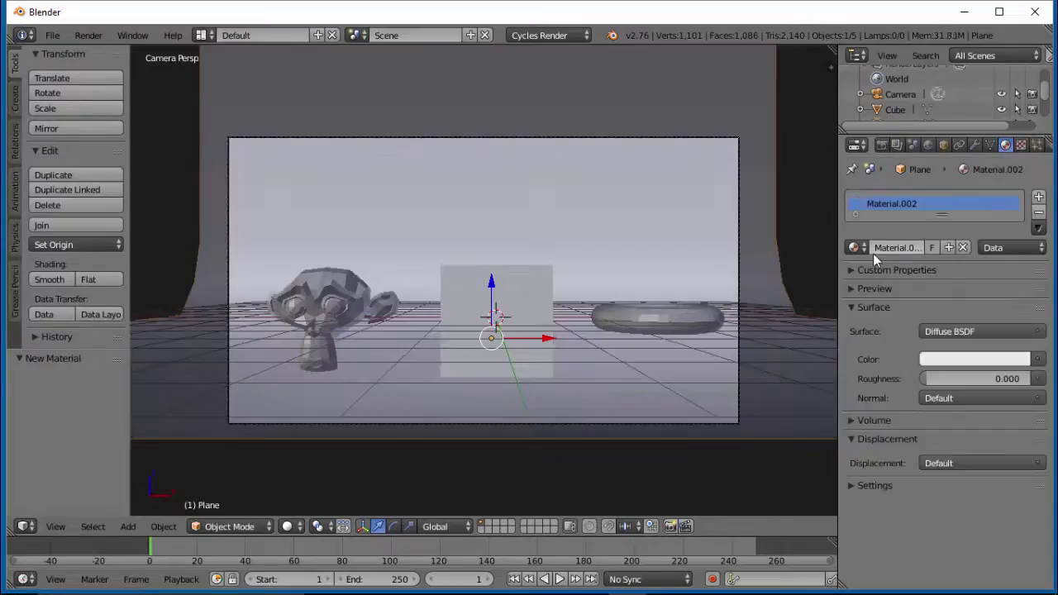
{"action": "right_click", "coordinate": [327, 286]}
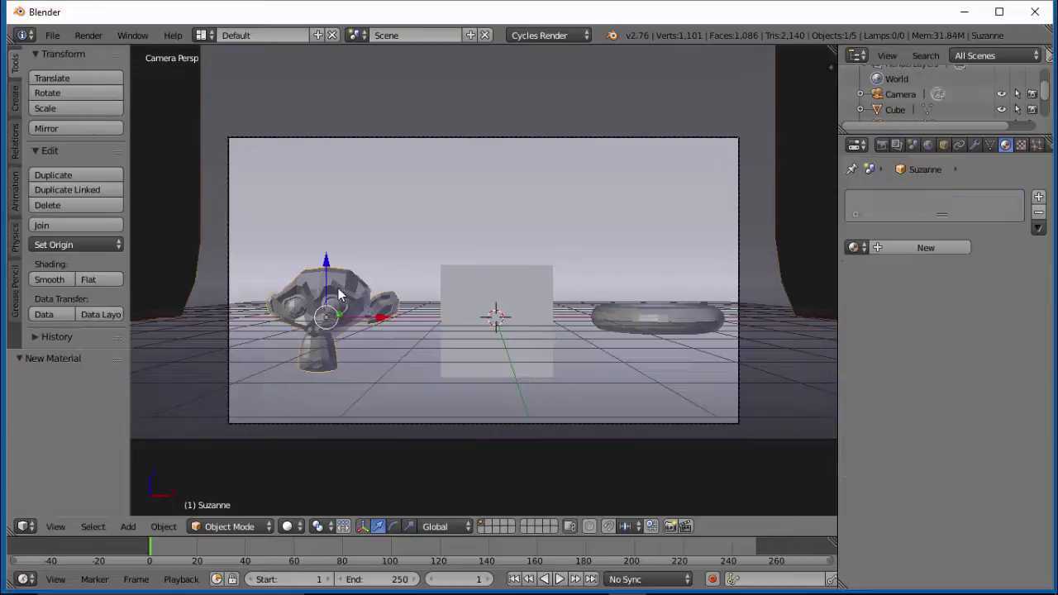
{"action": "left_click", "coordinate": [883, 248]}
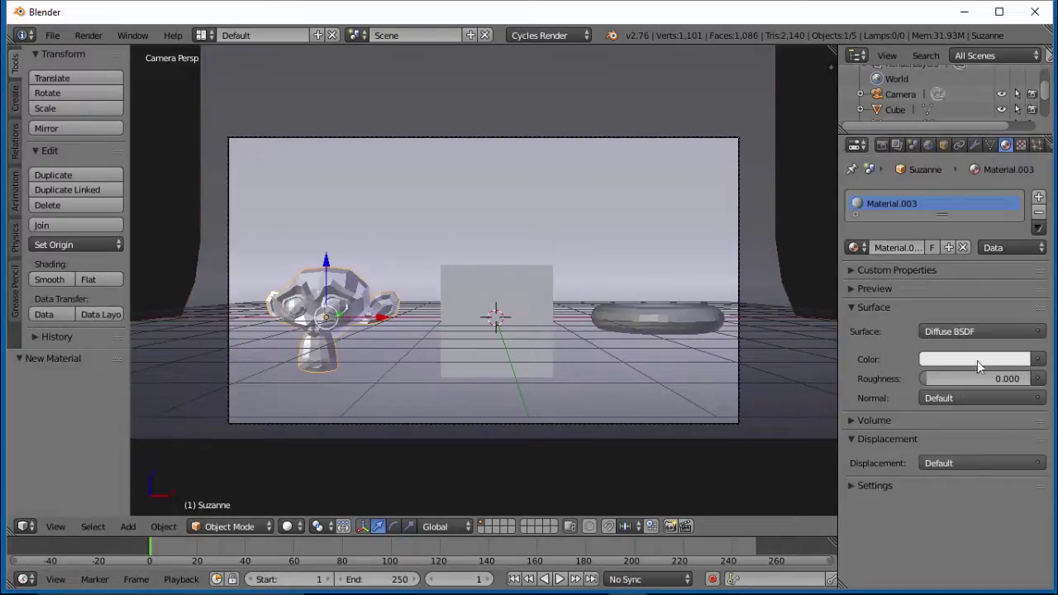
Step: Shade the monkey smooth and set its diffuse color to orange-red, about R 0.800, G 0.078, B 0.003
{"action": "left_click", "coordinate": [58, 279]}
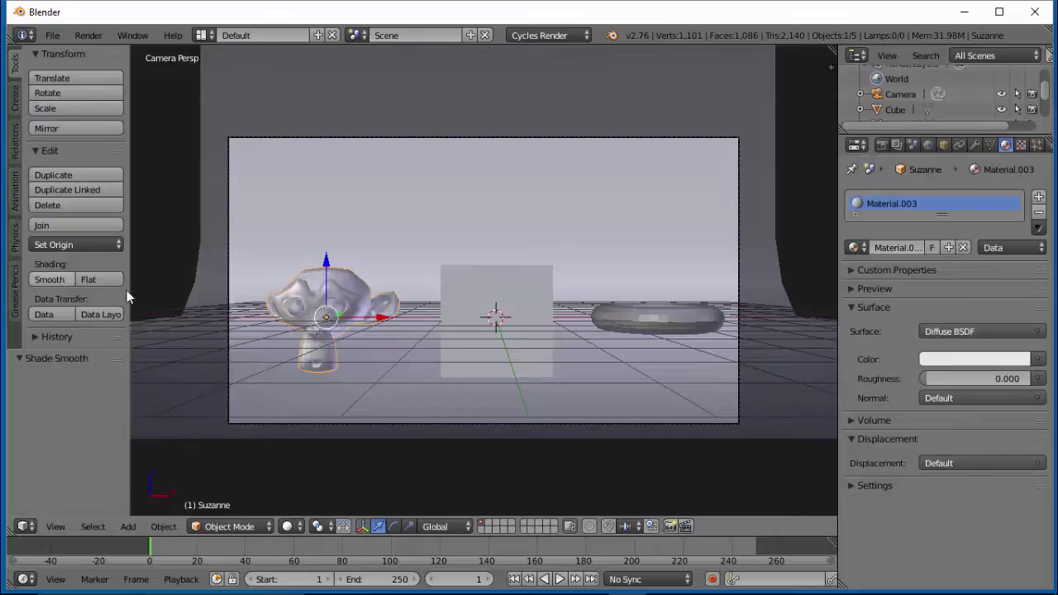
{"action": "left_click", "coordinate": [957, 364]}
{"action": "mouse_move", "coordinate": [952, 191]}
{"action": "left_mouse_down"}
{"action": "mouse_move", "coordinate": [942, 244]}
{"action": "mouse_move", "coordinate": [932, 246]}
{"action": "left_mouse_up"}
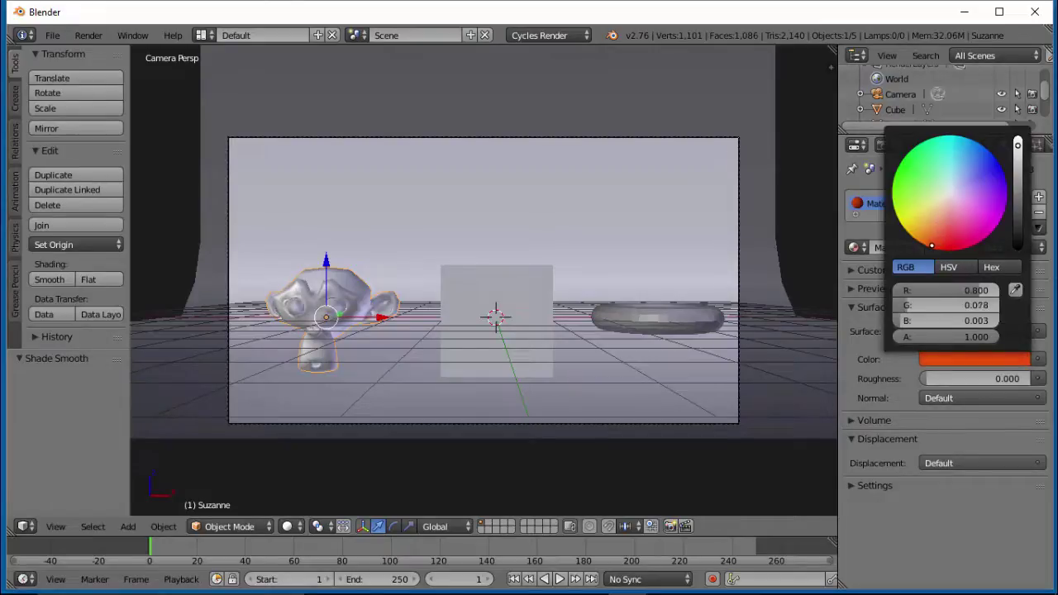
Step: Enable nodes on the cube's material and set its diffuse color to a bright blue
{"action": "right_click", "coordinate": [523, 289]}
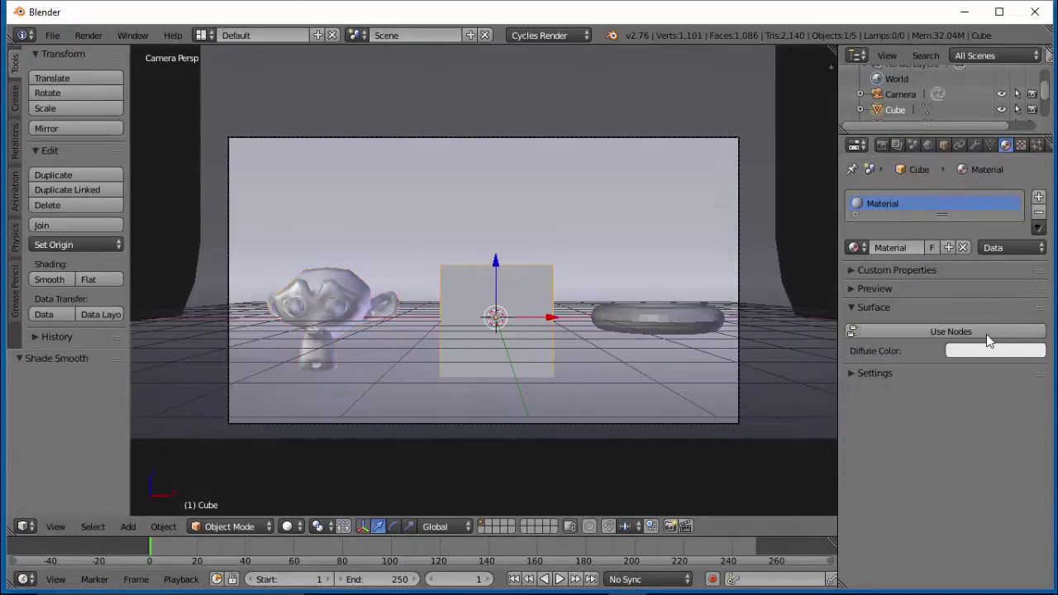
{"action": "left_click", "coordinate": [916, 331]}
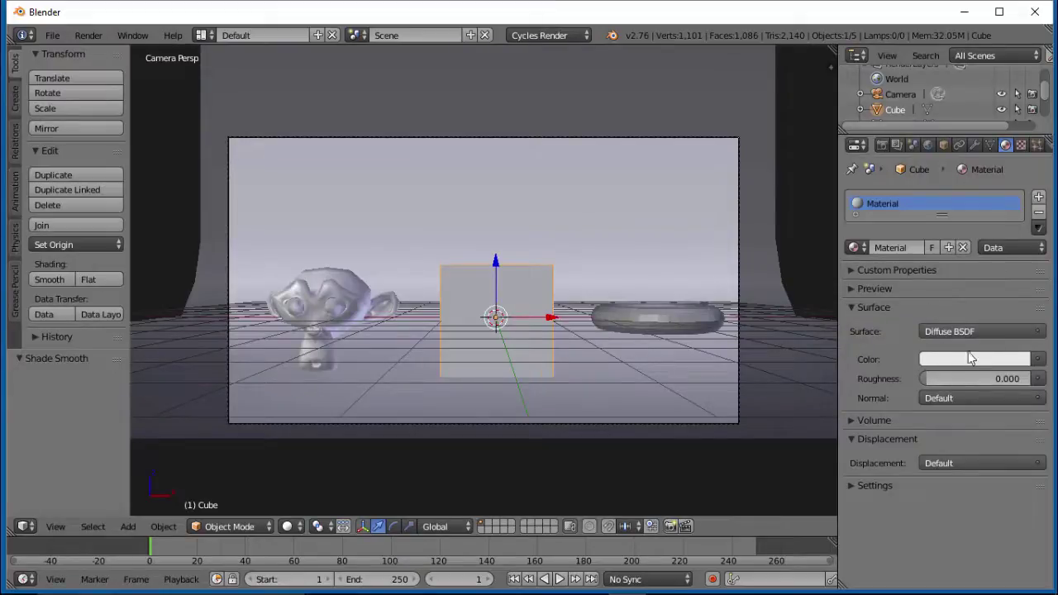
{"action": "left_click", "coordinate": [955, 361]}
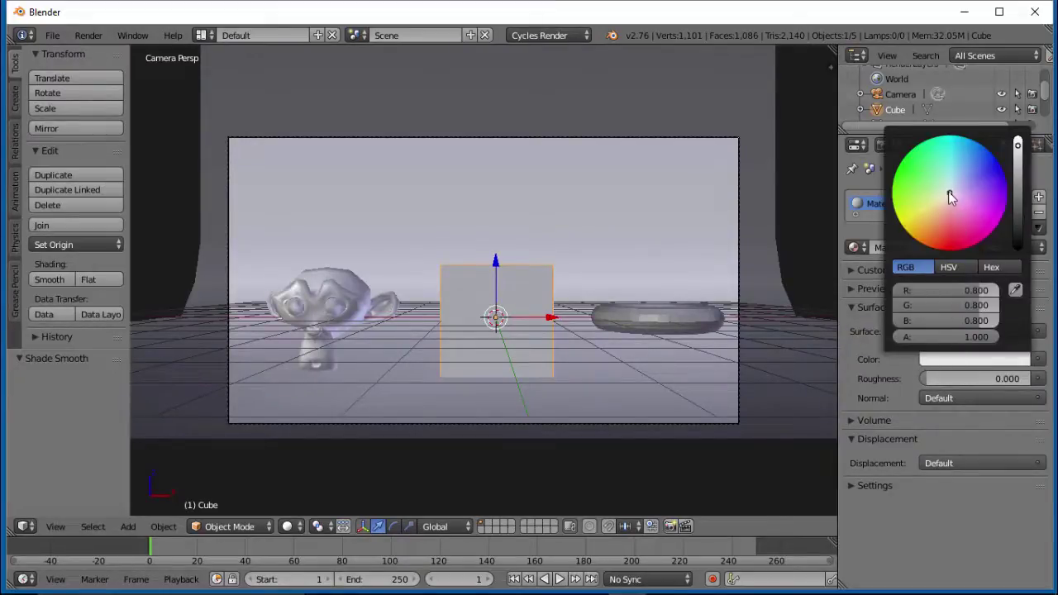
{"action": "left_click_drag", "start_coordinate": [948, 190], "coordinate": [968, 146]}
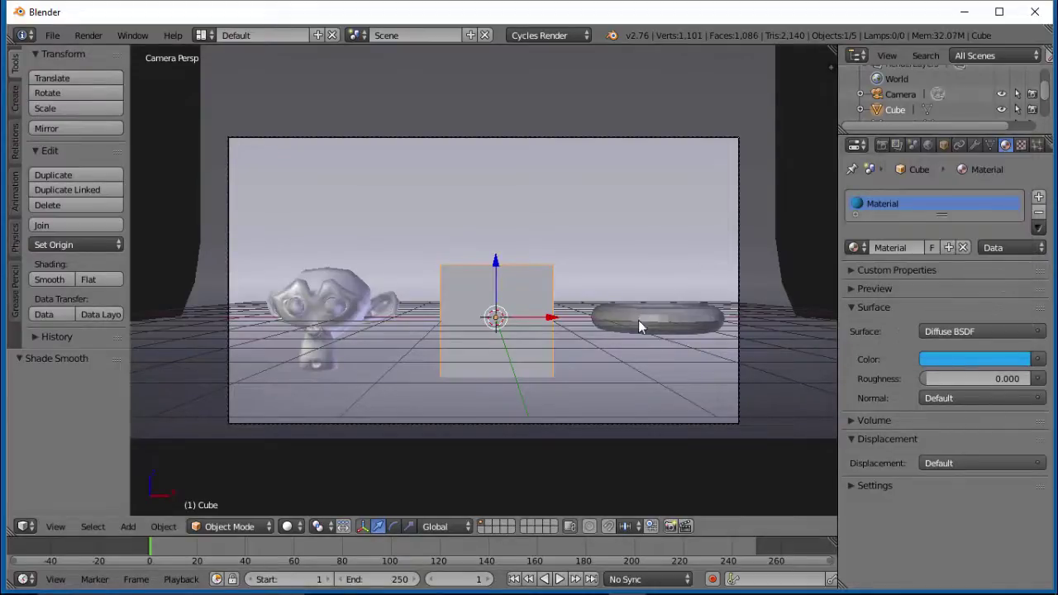
Step: Give the torus a new material with a bright green diffuse color and shade it smooth
{"action": "right_click", "coordinate": [676, 325]}
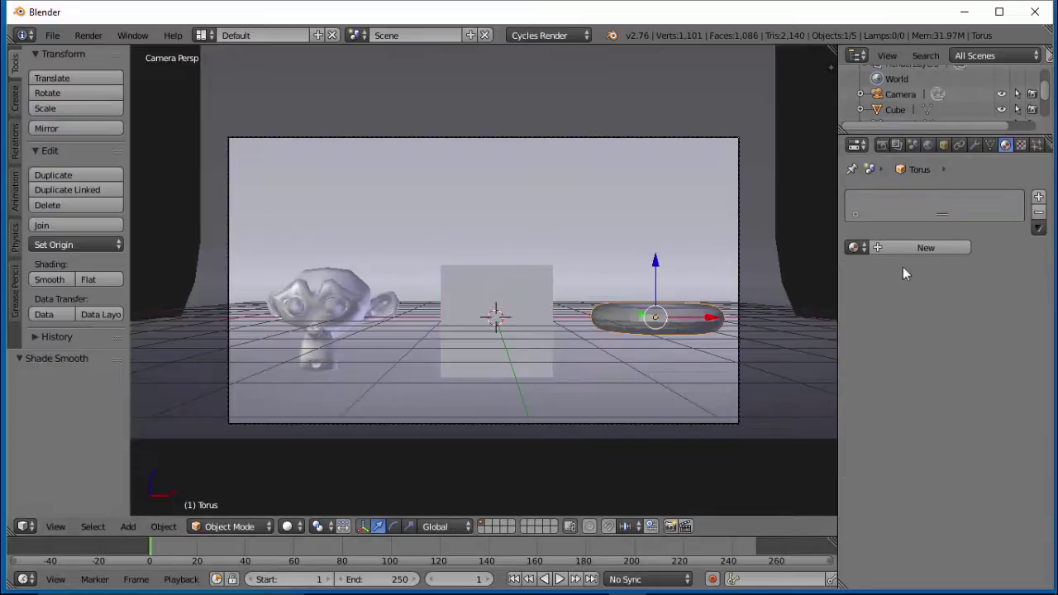
{"action": "left_click", "coordinate": [893, 247]}
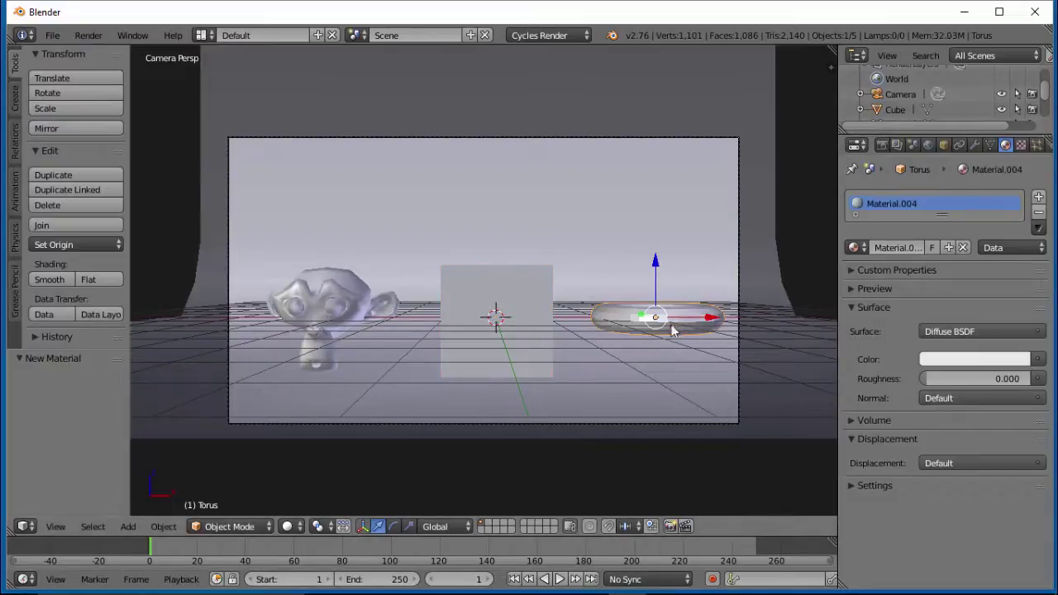
{"action": "left_click", "coordinate": [961, 359]}
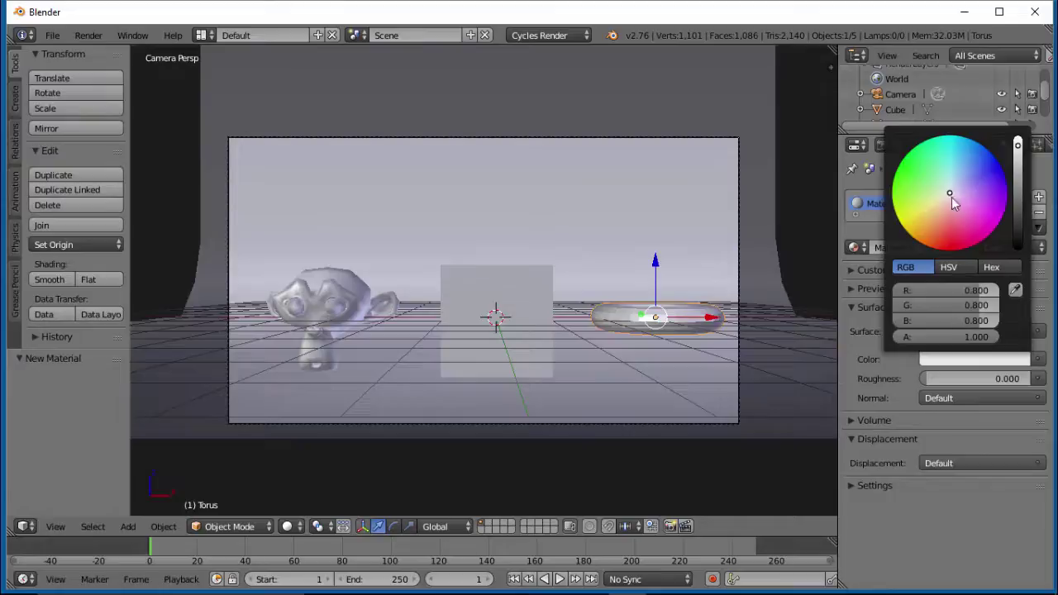
{"action": "left_click_drag", "start_coordinate": [950, 191], "coordinate": [910, 160]}
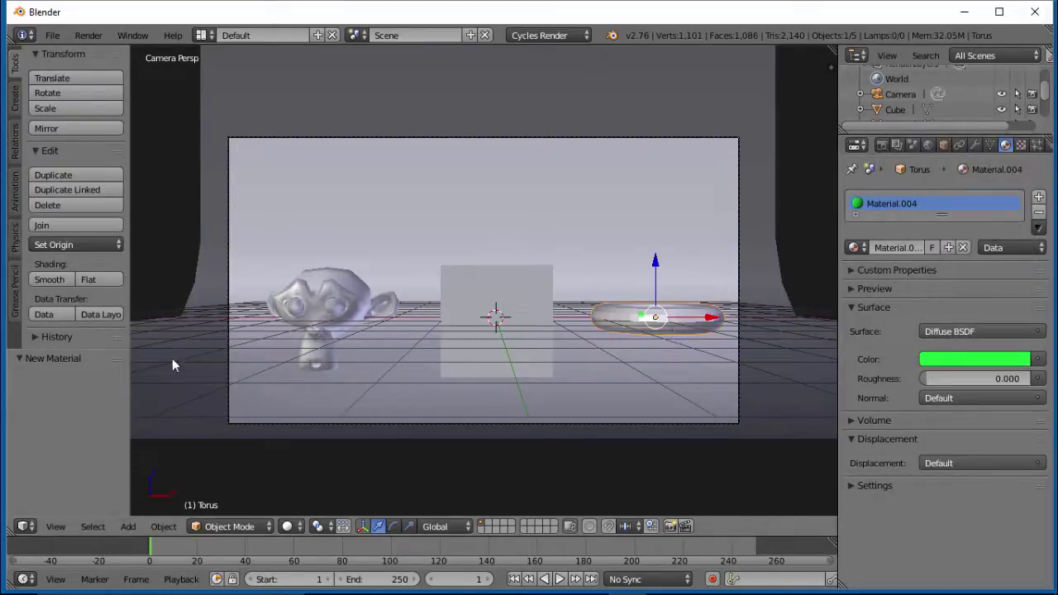
{"action": "left_click", "coordinate": [49, 278]}
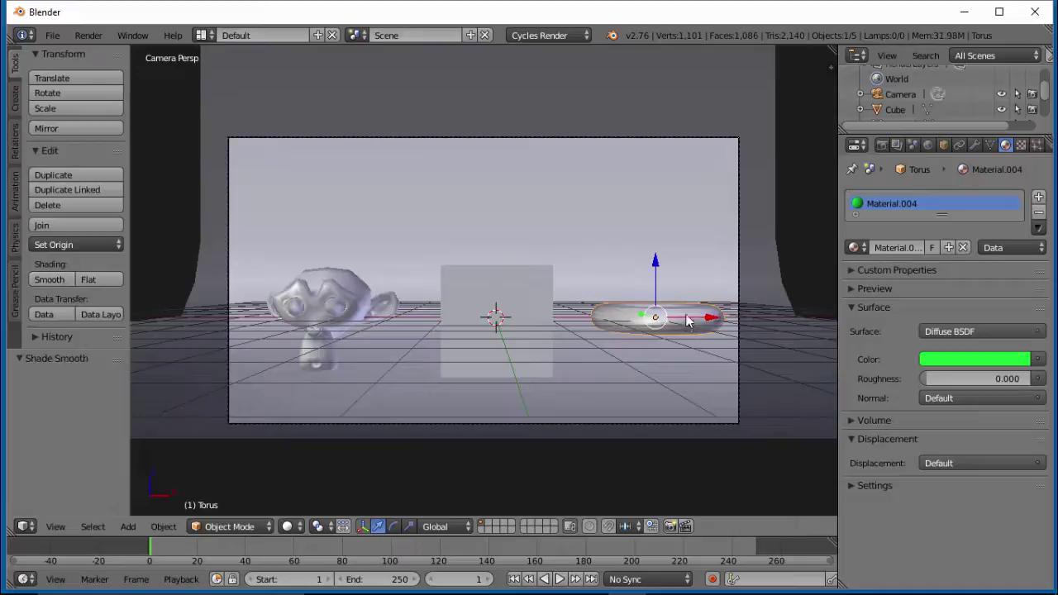
Step: Lower the torus about 0.754 units along Z in front orthographic view so it rests on the floor
{"action": "key", "text": "KP_5"}
{"action": "key", "text": "KP_1"}
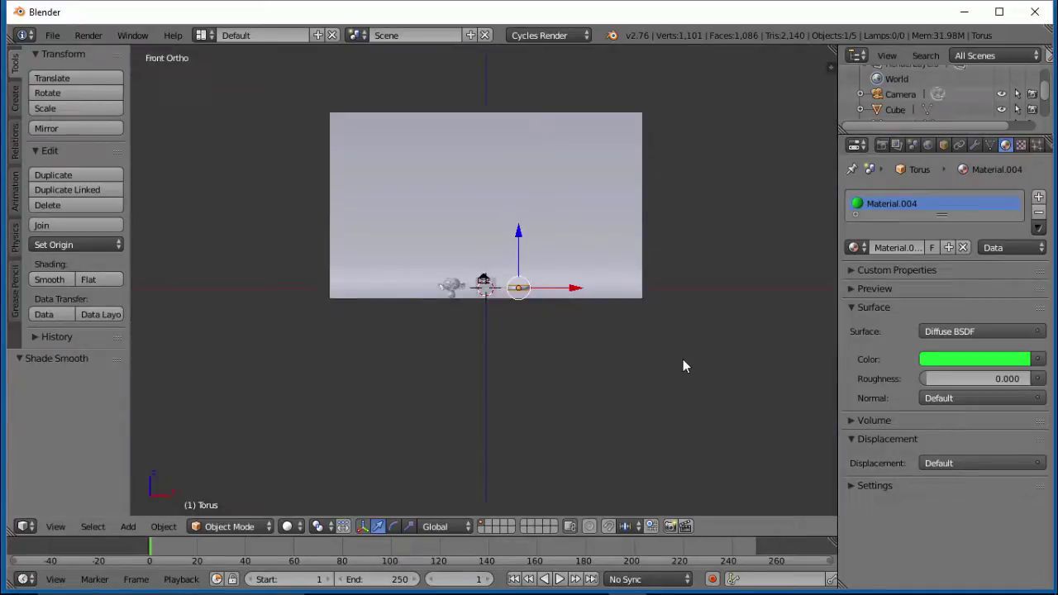
{"action": "scroll", "coordinate": [683, 359], "scroll_direction": "up", "scroll_amount": 3}
{"action": "scroll", "coordinate": [683, 359], "scroll_direction": "up", "scroll_amount": 5}
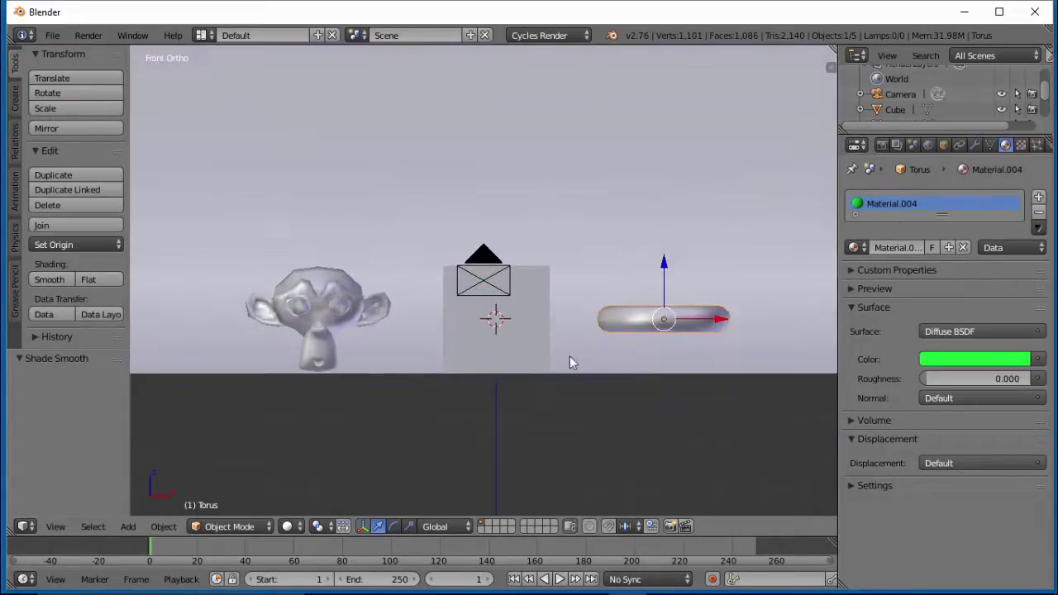
{"action": "key", "text": "g"}
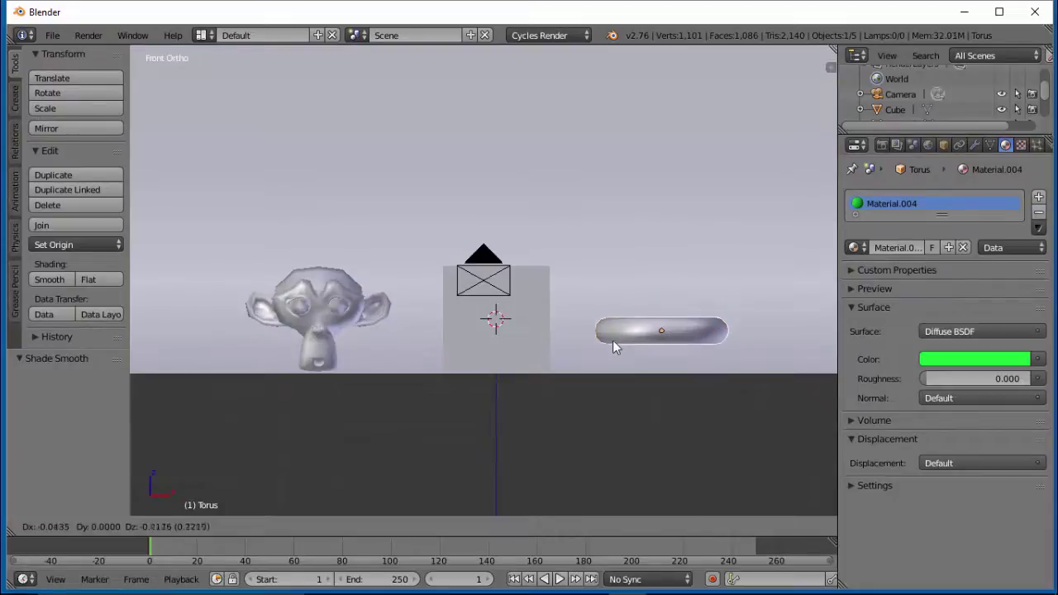
{"action": "key", "text": "z"}
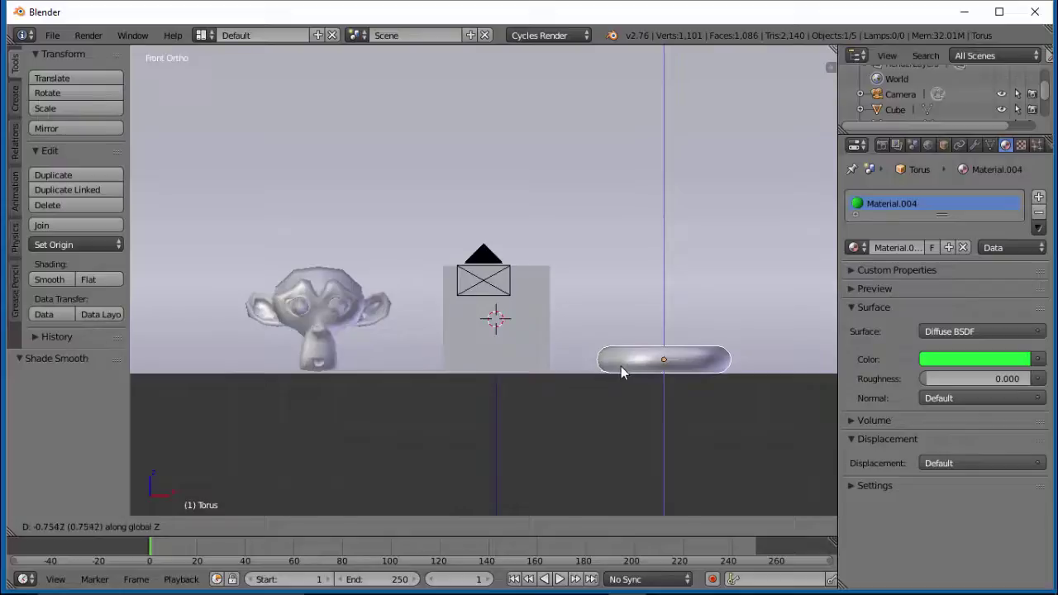
{"action": "left_click", "coordinate": [621, 366]}
Step: Preview the colored objects through the camera with Rendered viewport shading
{"action": "right_click", "coordinate": [320, 329]}
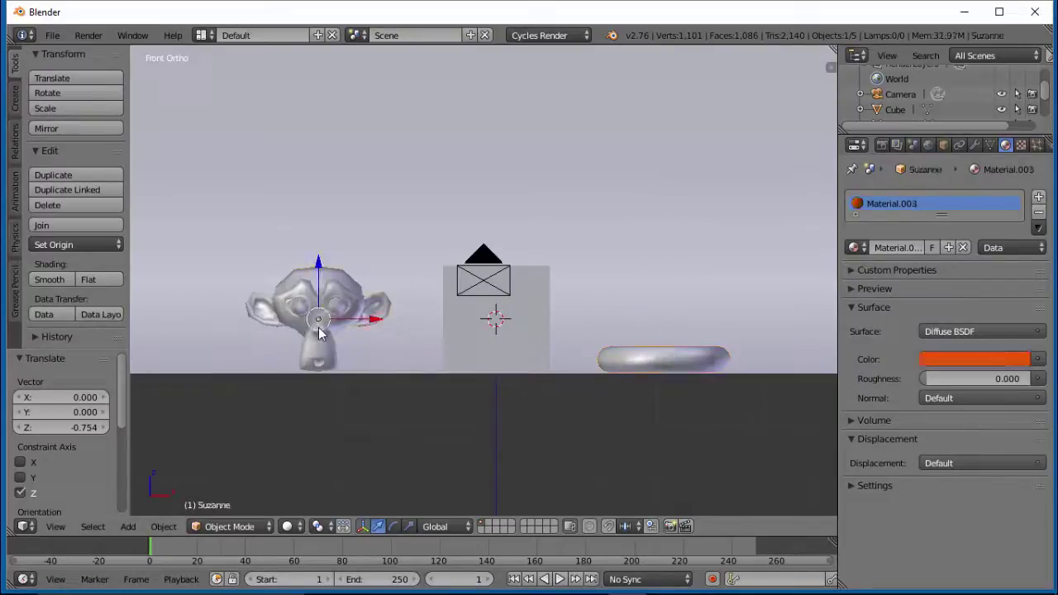
{"action": "key", "text": "KP_0"}
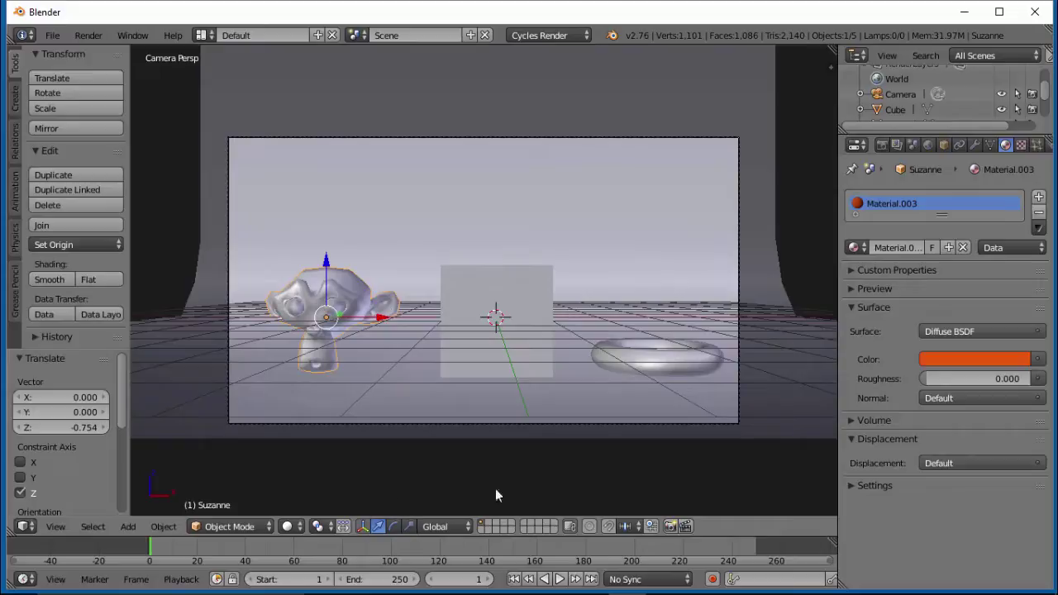
{"action": "left_click", "coordinate": [290, 527]}
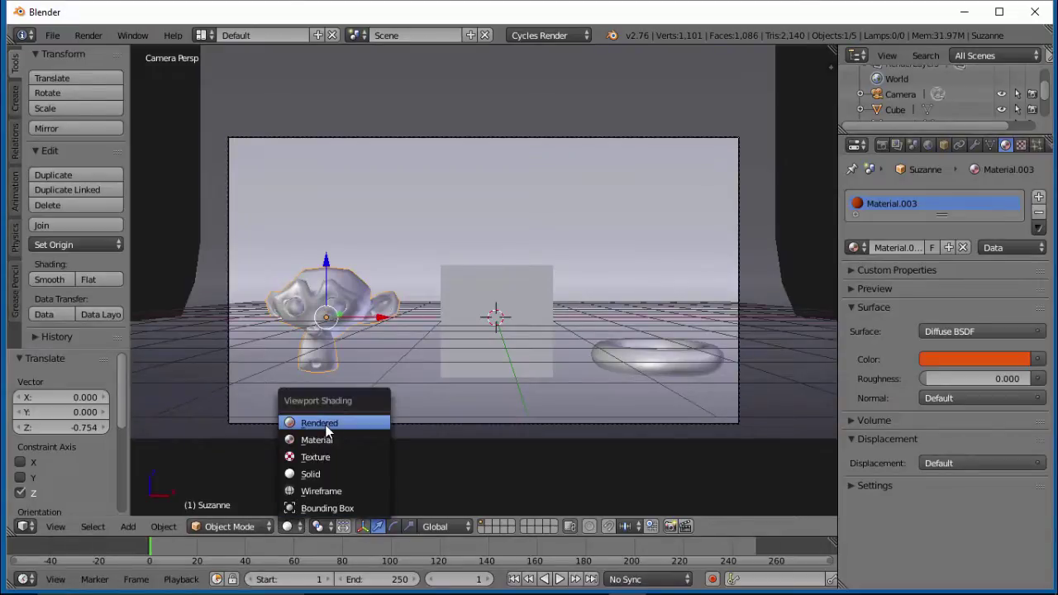
{"action": "left_click", "coordinate": [328, 425]}
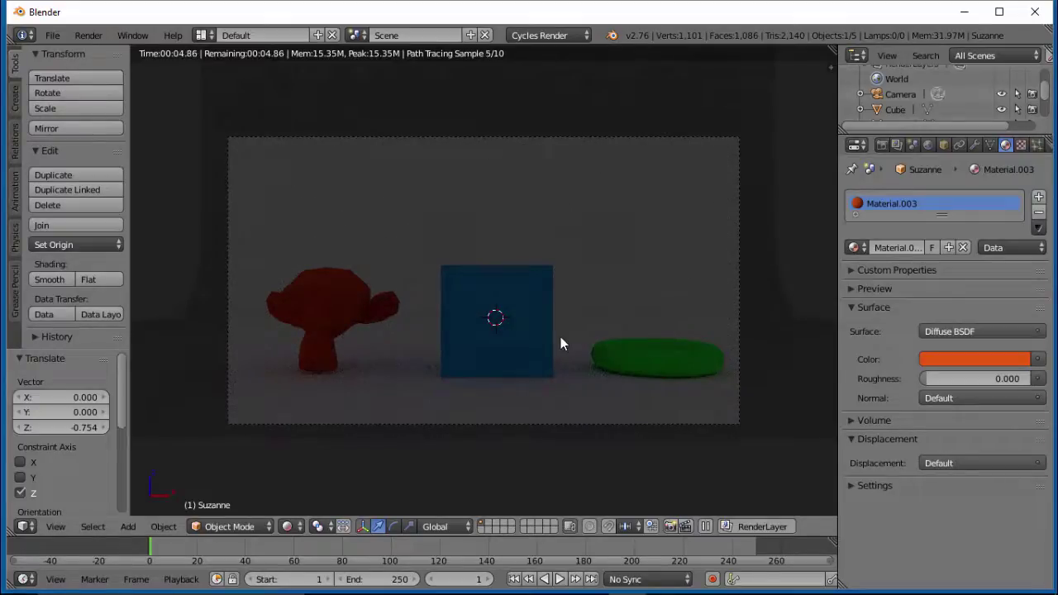
{"action": "scroll", "coordinate": [559, 300], "scroll_direction": "down", "scroll_amount": 1}
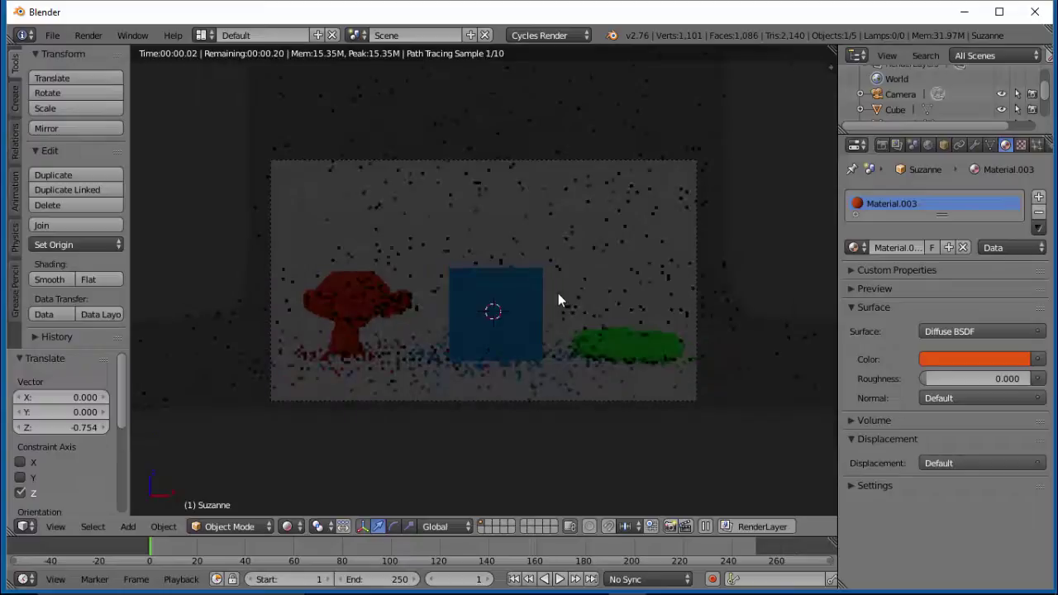
{"action": "scroll", "coordinate": [558, 295], "scroll_direction": "up", "scroll_amount": 1}
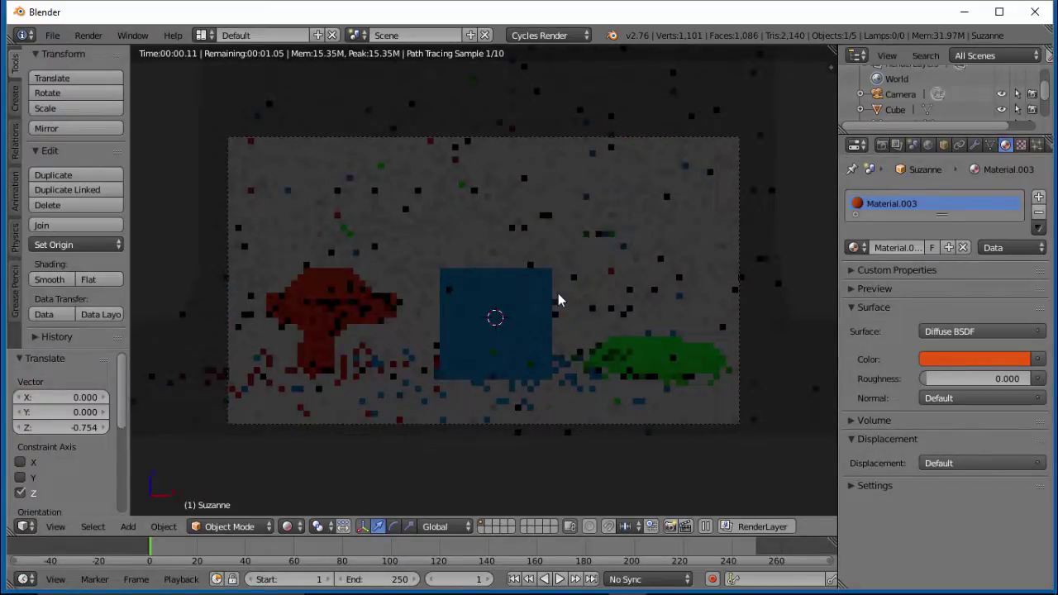
Step: Brighten the world background to a lighter grey and enable Ambient Occlusion with a factor of 0.50
{"action": "left_click", "coordinate": [928, 145]}
{"action": "left_click", "coordinate": [946, 281]}
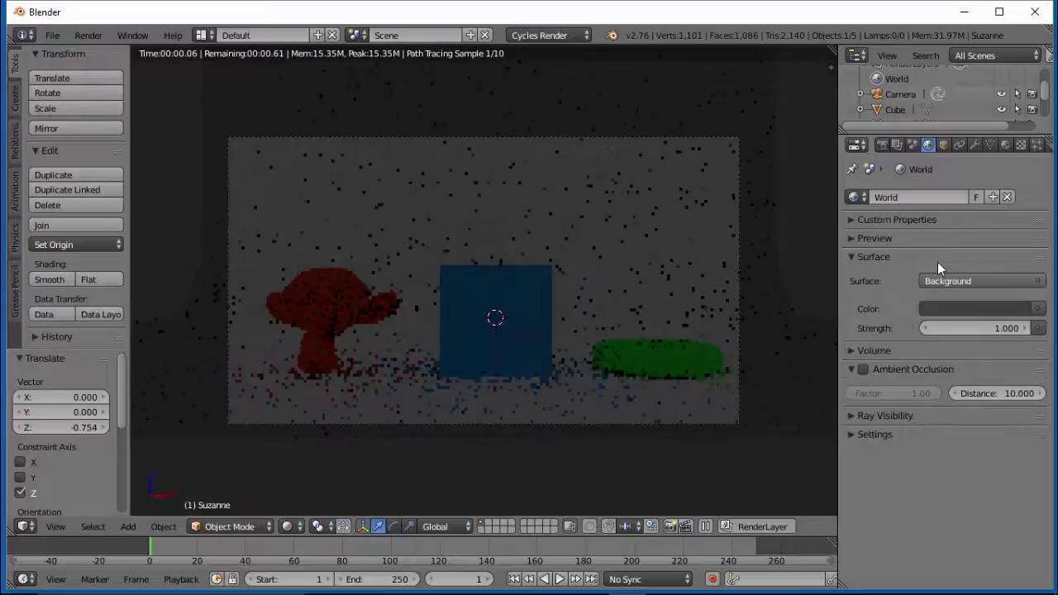
{"action": "left_click", "coordinate": [969, 309]}
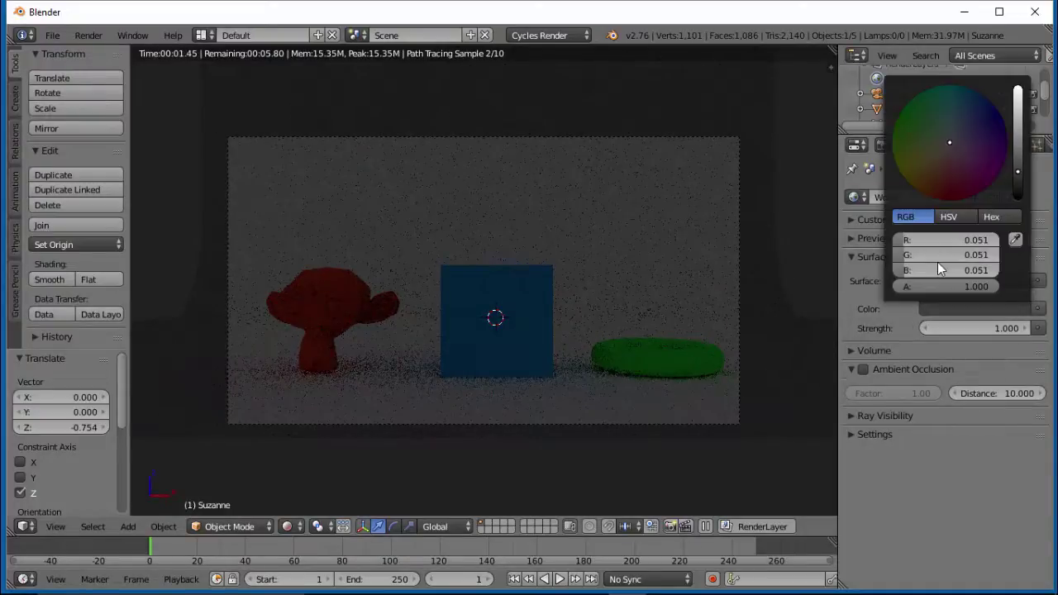
{"action": "scroll", "coordinate": [939, 270], "scroll_direction": "up", "scroll_amount": 5}
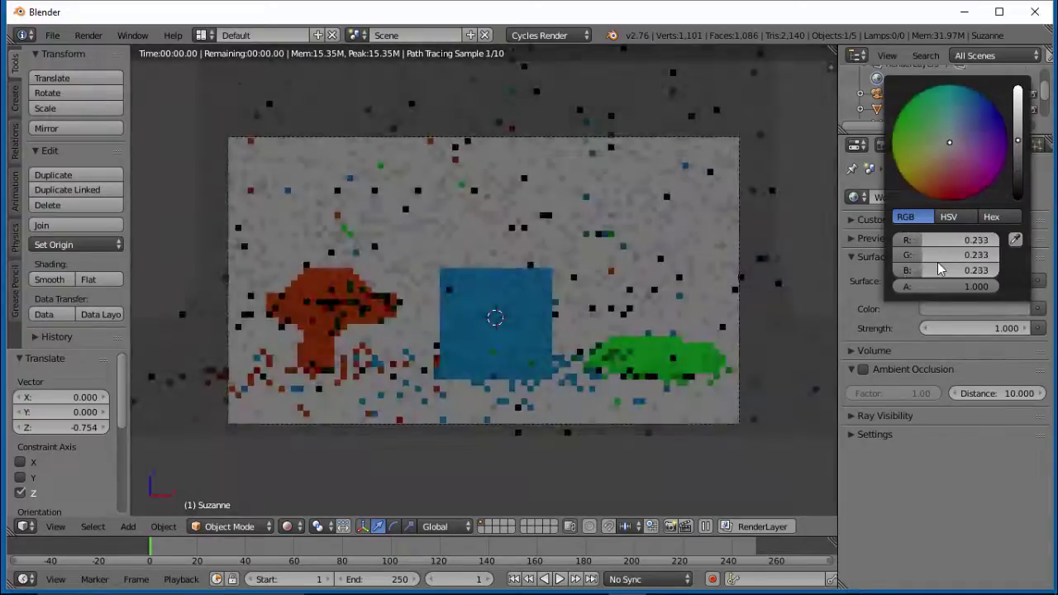
{"action": "left_click_drag", "start_coordinate": [938, 263], "coordinate": [939, 263]}
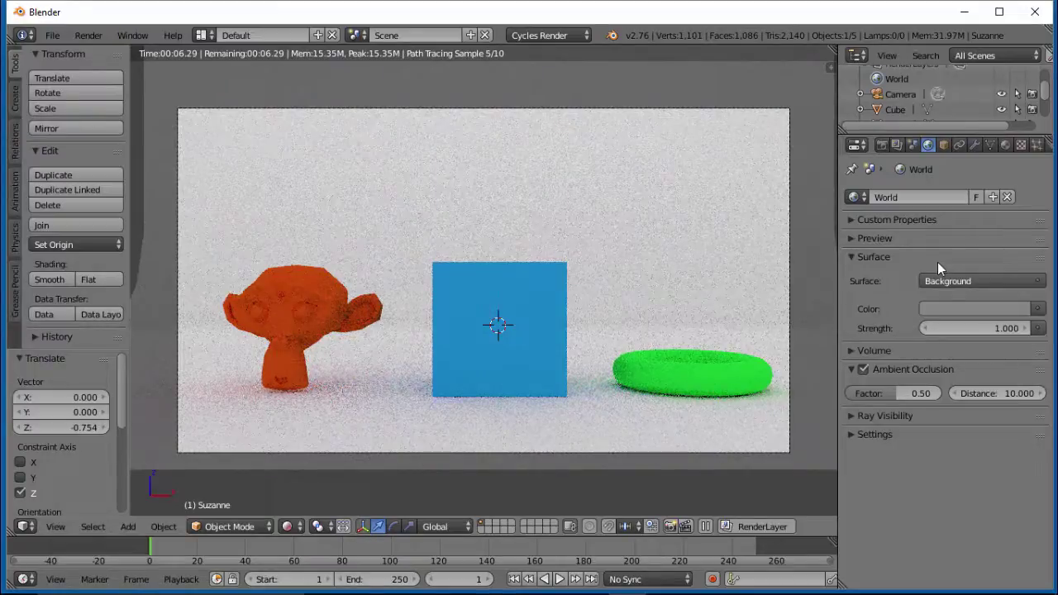
{"action": "scroll", "coordinate": [939, 269], "scroll_direction": "down", "scroll_amount": 1}
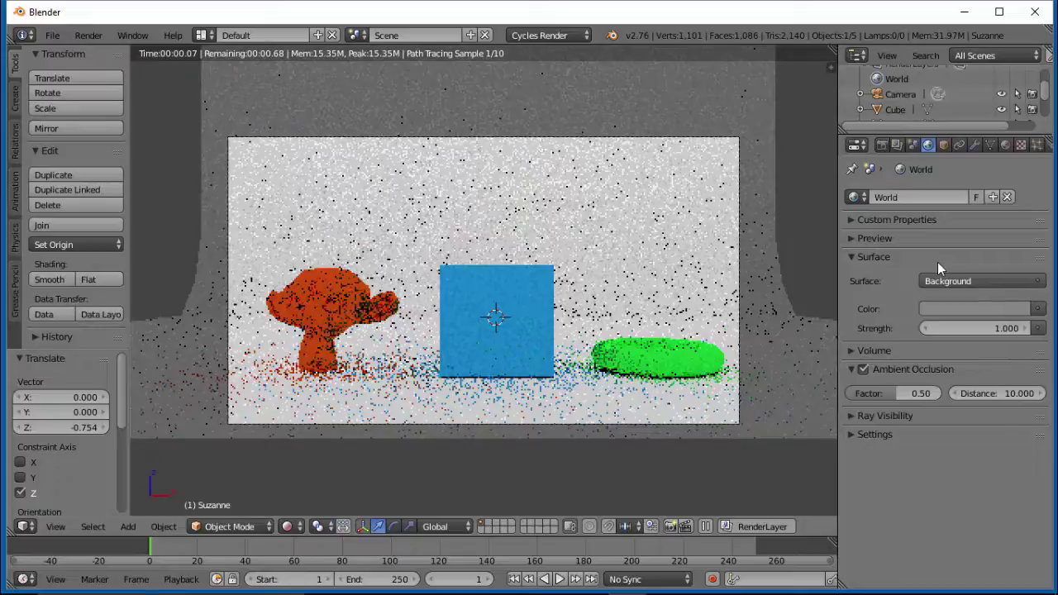
{"action": "key", "text": "Home"}
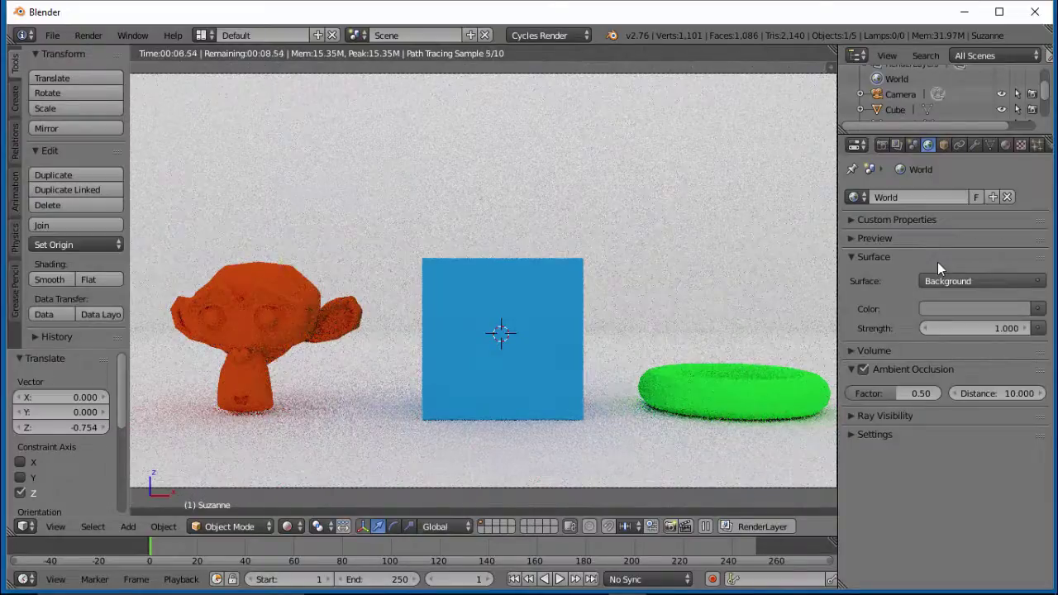
Step: Return to Solid shading, add a mesh plane and raise it about 3.947 units along Z above the cube
{"action": "key", "text": "shift+z"}
{"action": "scroll", "coordinate": [484, 280], "scroll_direction": "down", "scroll_amount": 3}
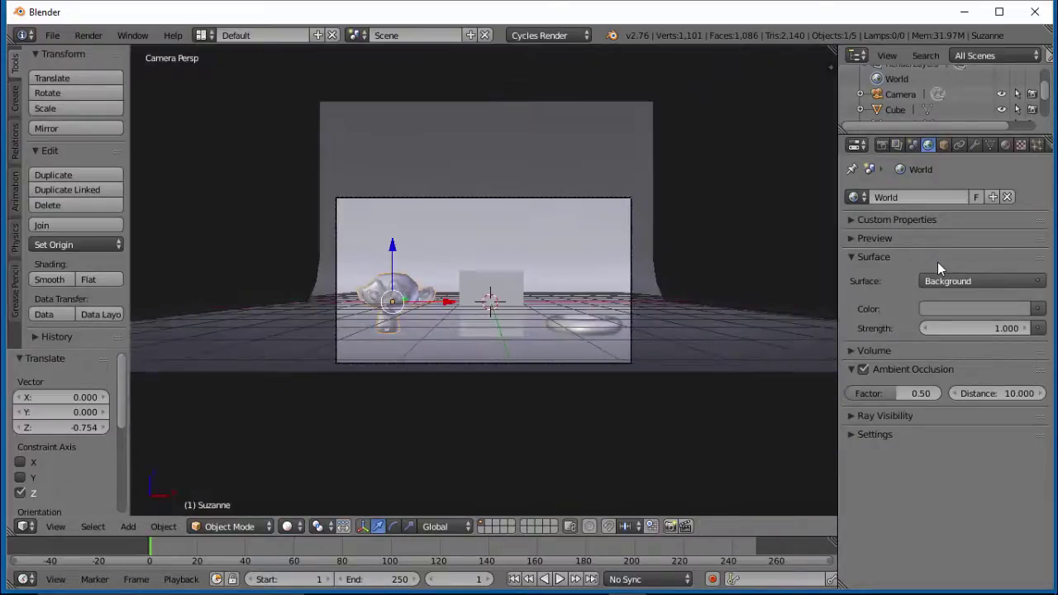
{"action": "scroll", "coordinate": [484, 280], "scroll_direction": "up", "scroll_amount": 1}
{"action": "scroll", "coordinate": [484, 280], "scroll_direction": "down", "scroll_amount": 1}
{"action": "key", "text": "shift+a"}
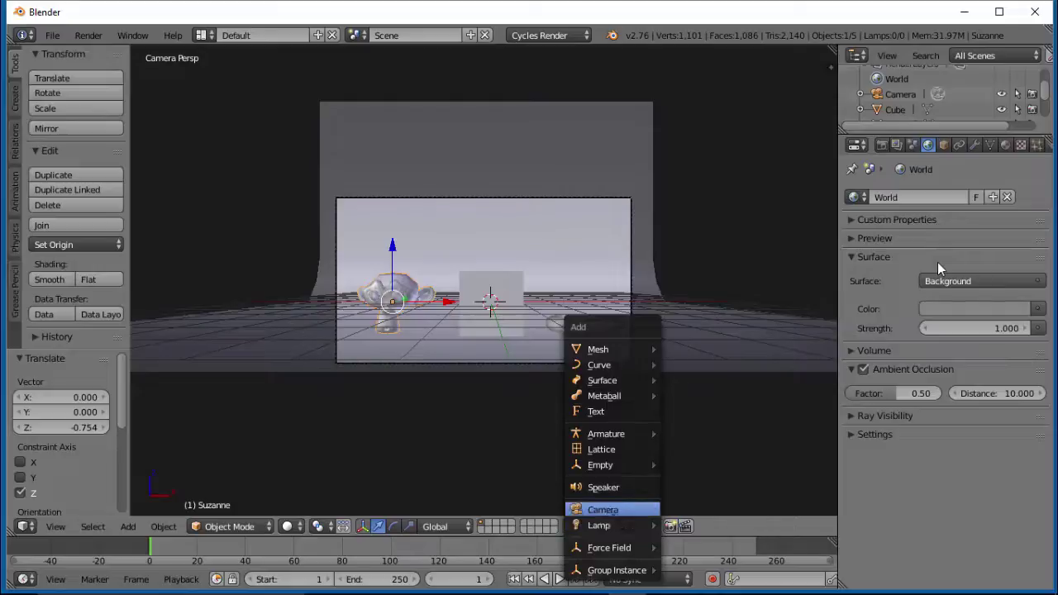
{"action": "mouse_move", "coordinate": [612, 526]}
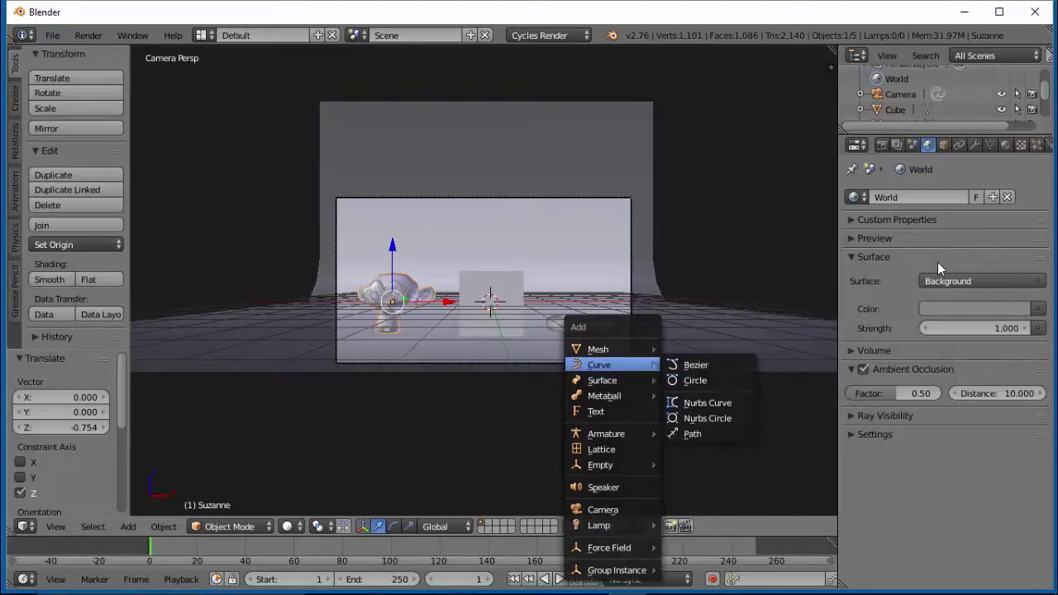
{"action": "mouse_move", "coordinate": [598, 349]}
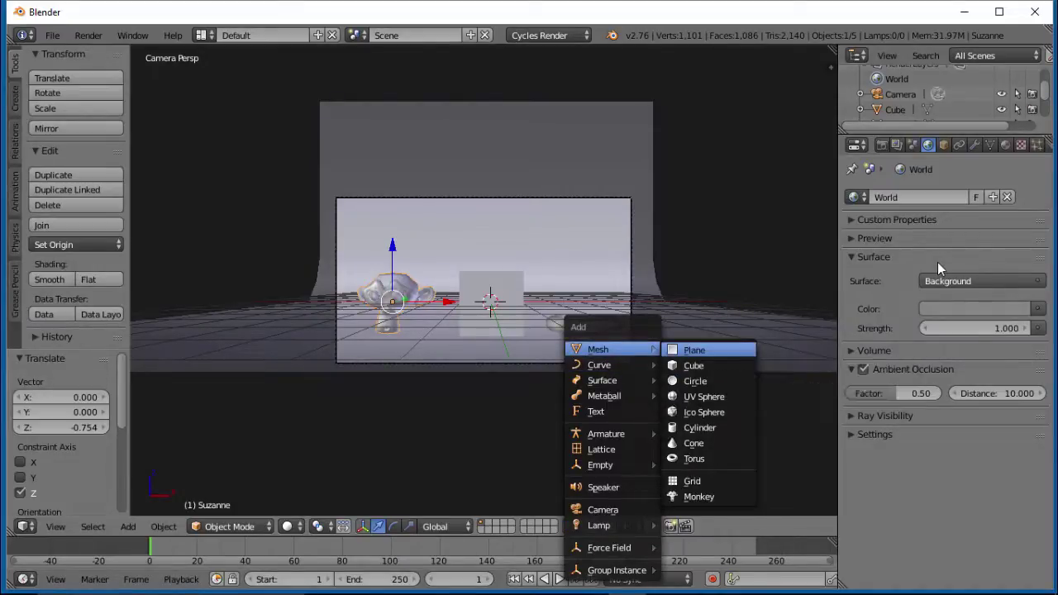
{"action": "left_click", "coordinate": [695, 350]}
{"action": "key", "text": "g"}
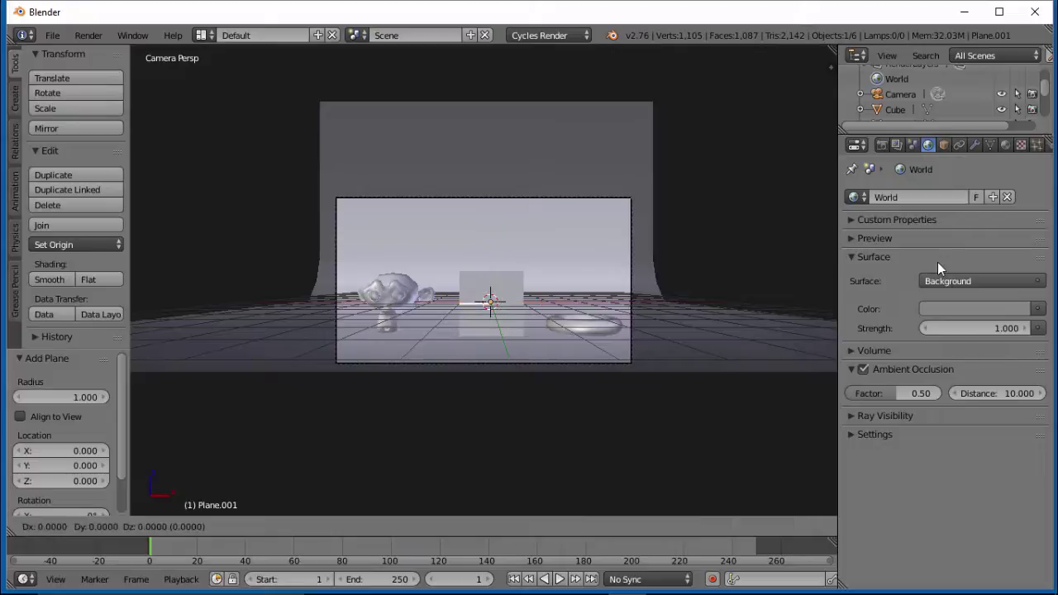
{"action": "key", "text": "z"}
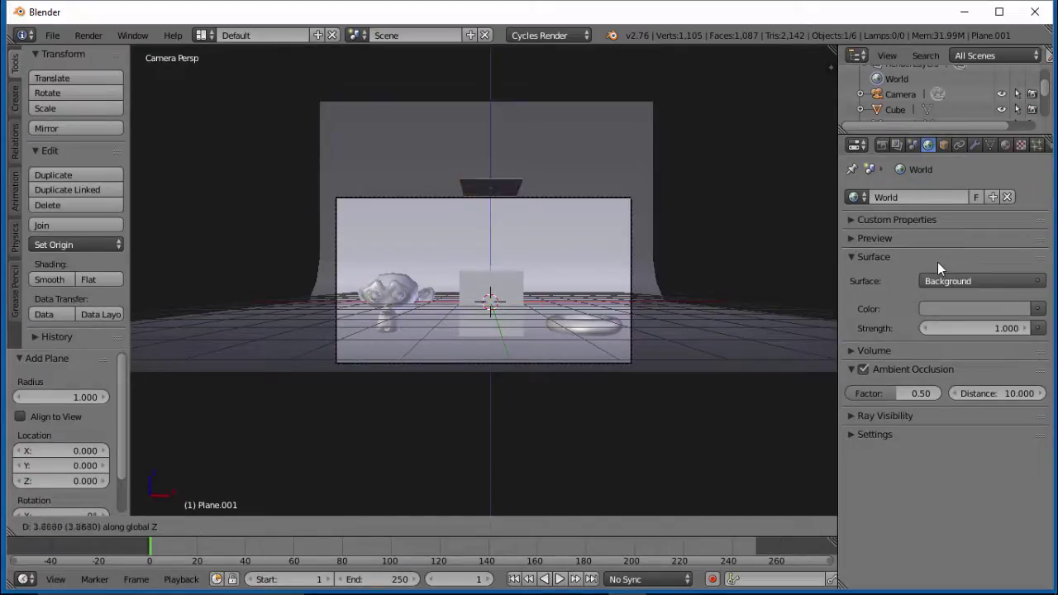
{"action": "left_click", "coordinate": [939, 267]}
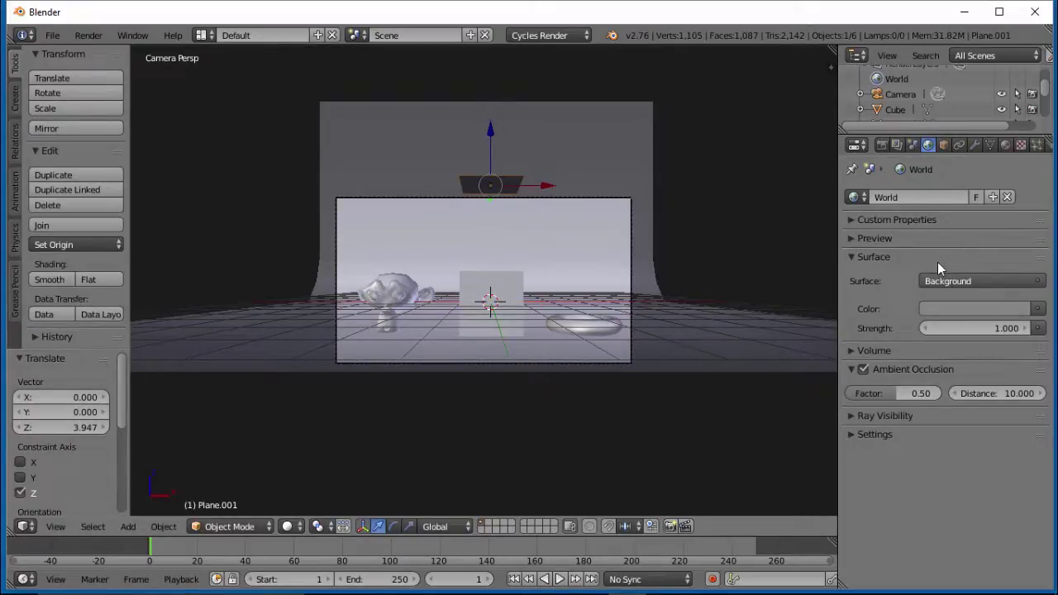
Step: In top view, move the new plane about -4.244 units in X and -10.221 in Y, beside the camera
{"action": "key", "text": "KP_7"}
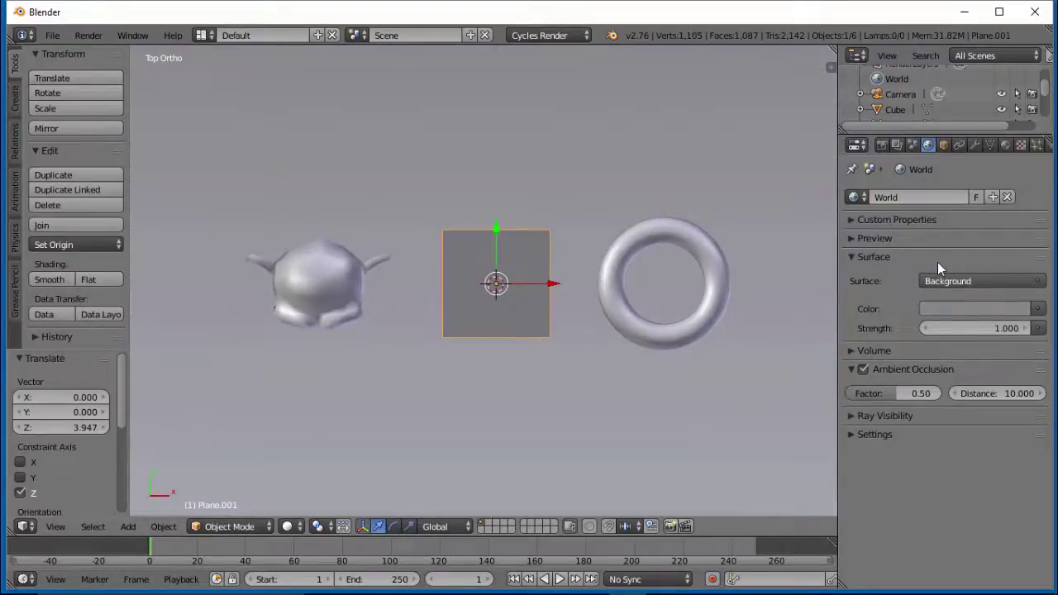
{"action": "key", "text": "Home"}
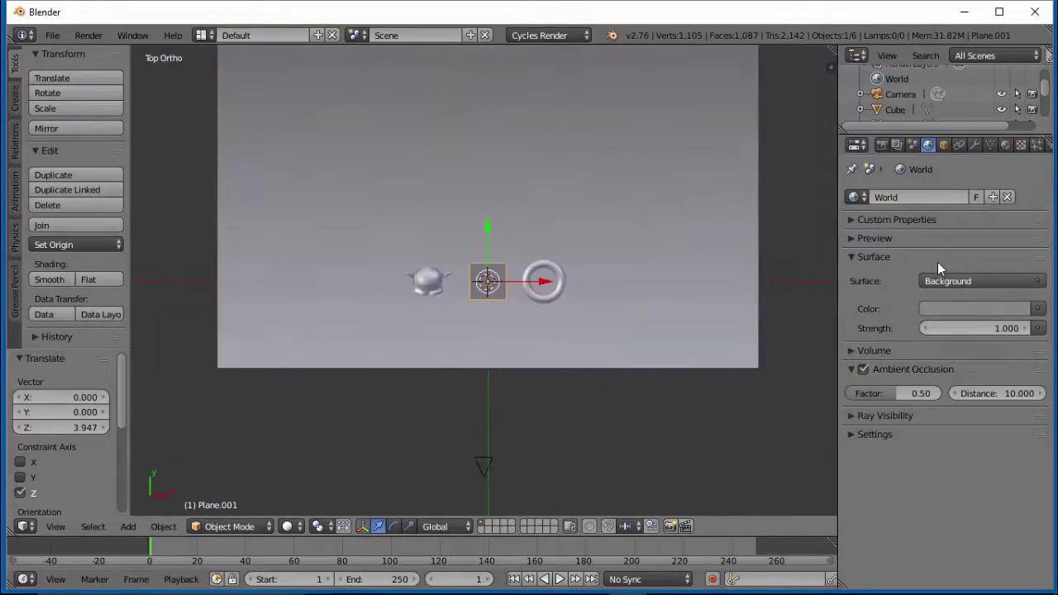
{"action": "key", "text": "g"}
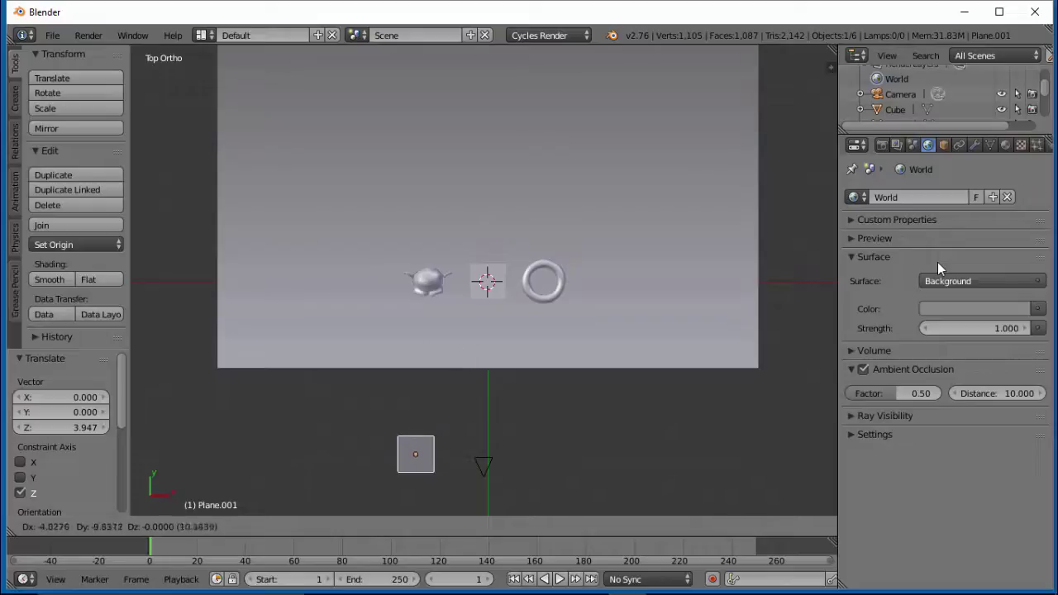
{"action": "left_click", "coordinate": [939, 267]}
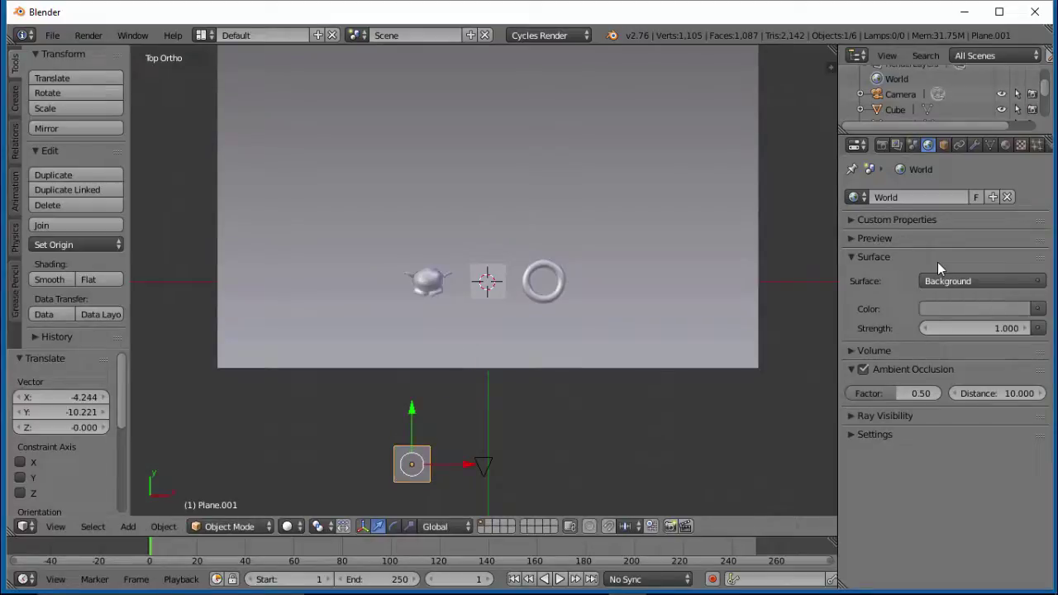
Step: In right view, rotate the plane about 65.3° around X to face the objects and scale it up about 2.653 times
{"action": "key", "text": "KP_1"}
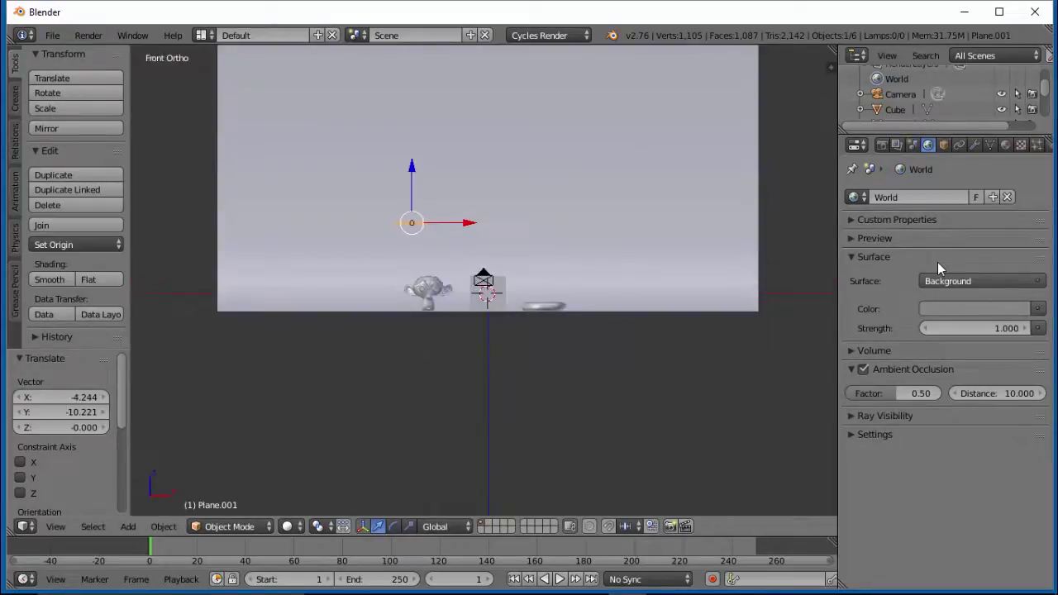
{"action": "key", "text": "KP_3"}
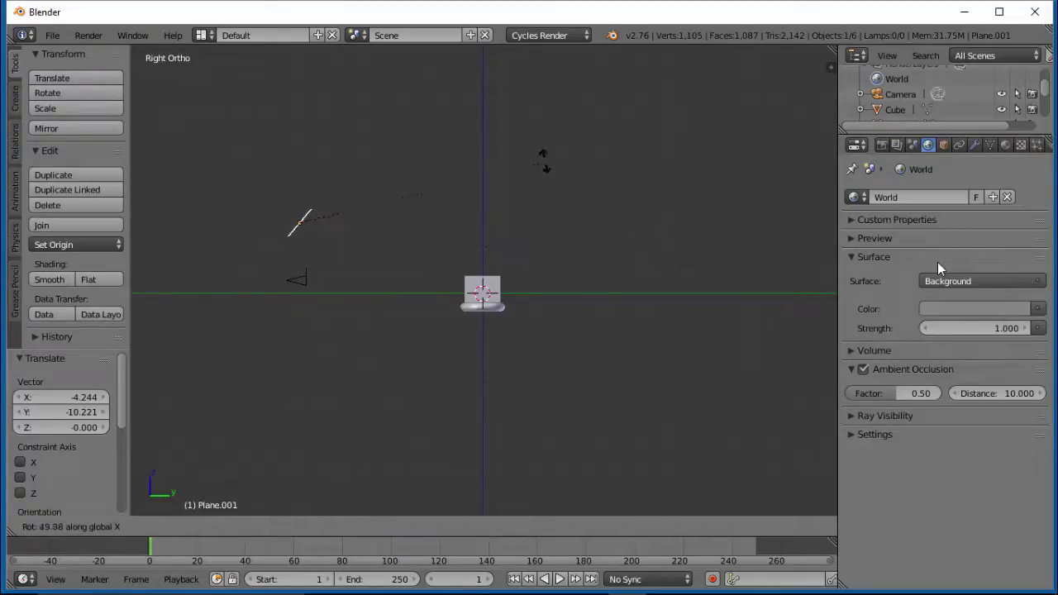
{"action": "left_click", "coordinate": [506, 112]}
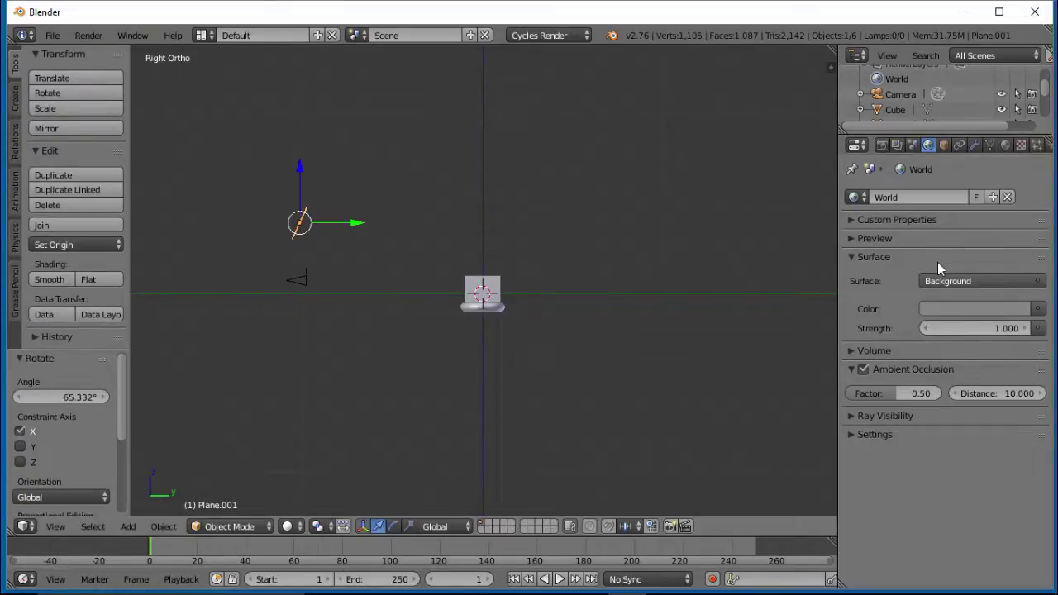
{"action": "key", "text": "s"}
{"action": "left_click", "coordinate": [758, 365]}
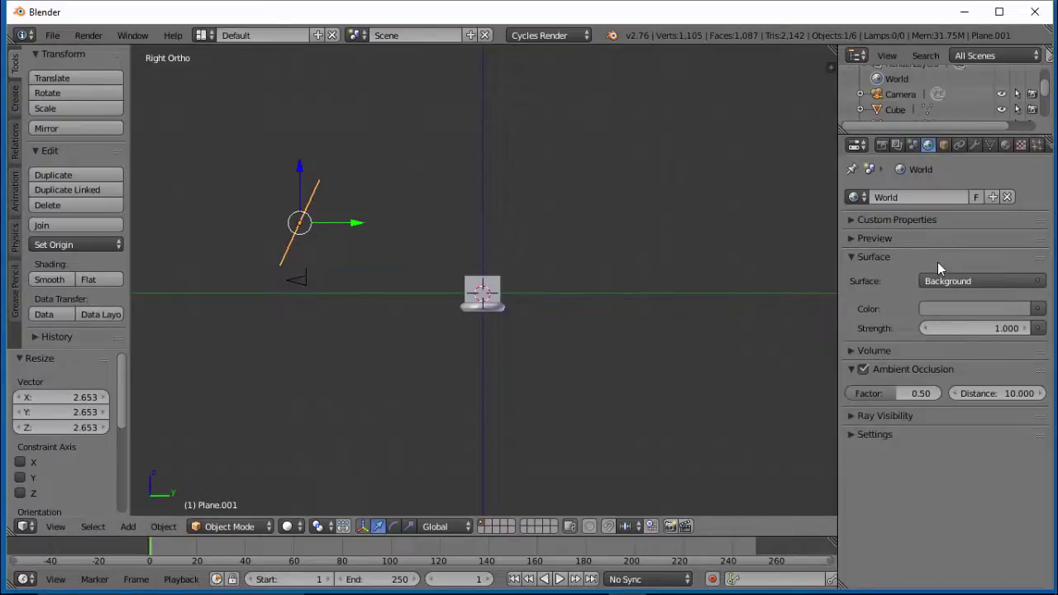
Step: In top view, move the plane about -4.721 units in X and 0.433 in Y, and switch to Wireframe shading
{"action": "key", "text": "KP_7"}
{"action": "key", "text": "g"}
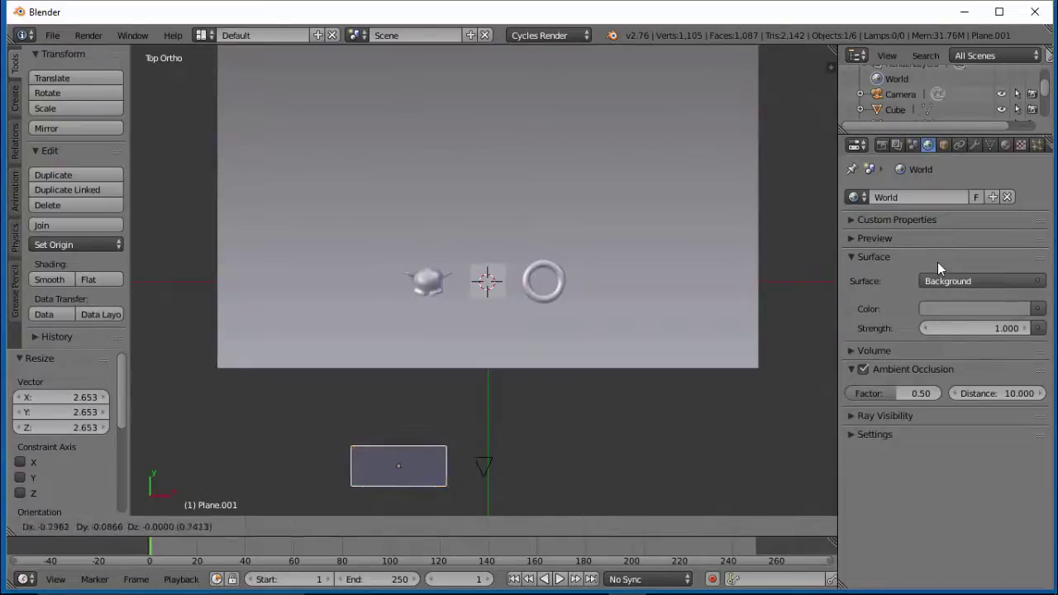
{"action": "left_click", "coordinate": [674, 357]}
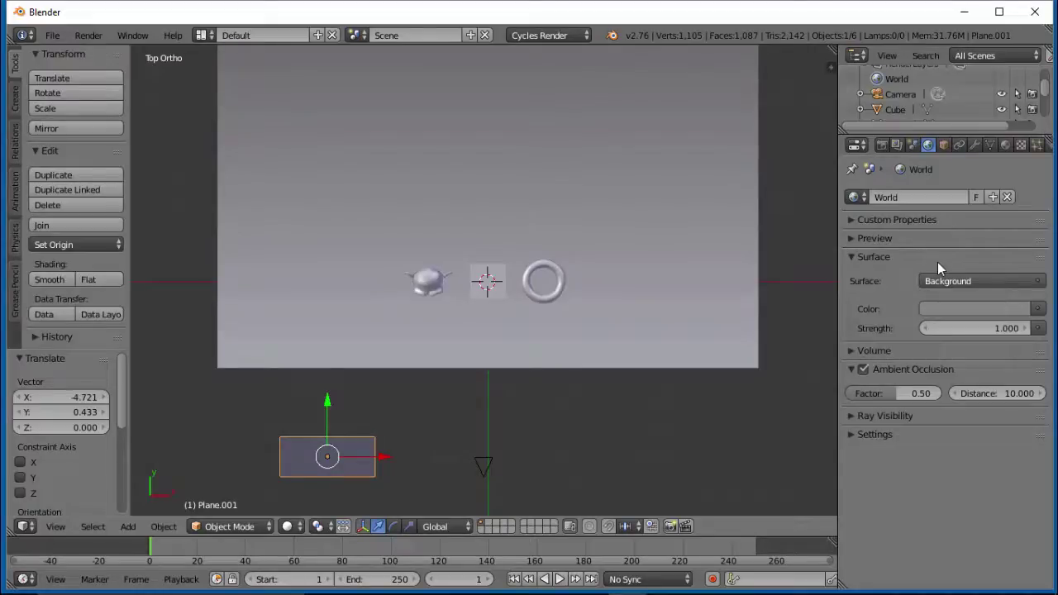
{"action": "key", "text": "z"}
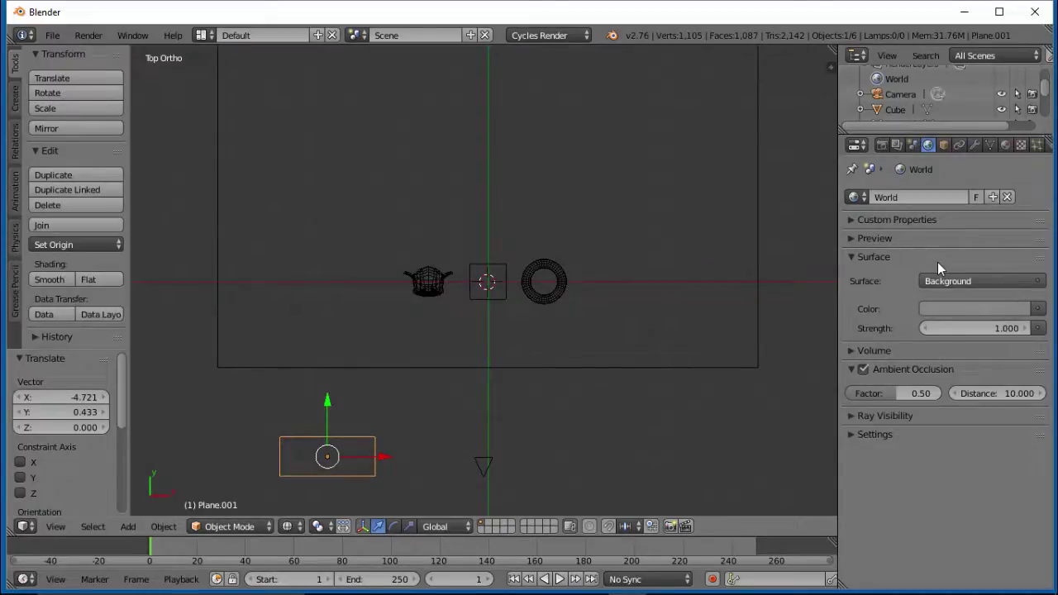
{"action": "key", "text": "g"}
{"action": "key", "text": "z"}
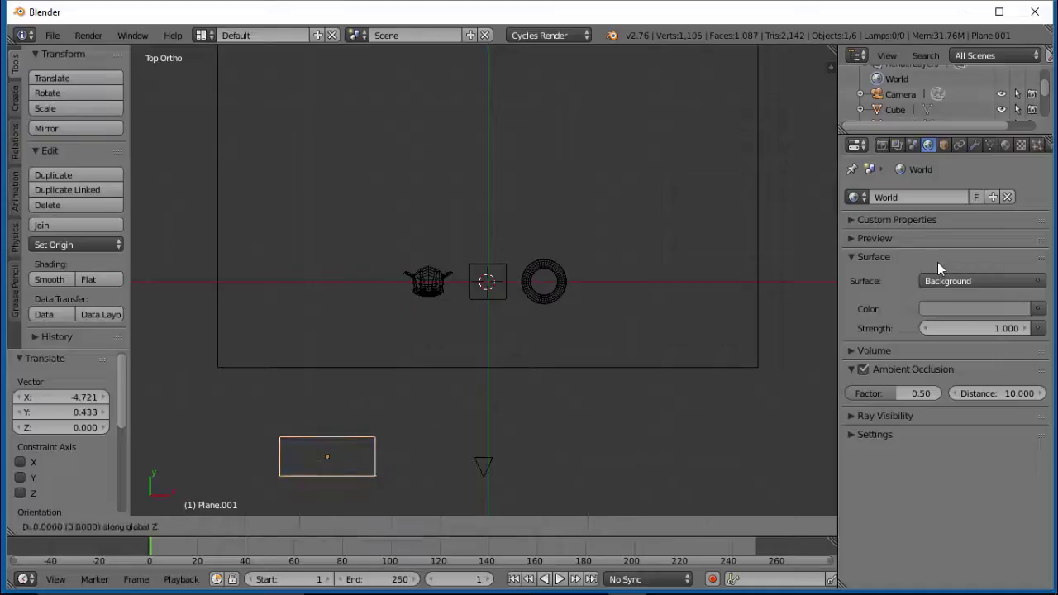
{"action": "key", "text": "Escape"}
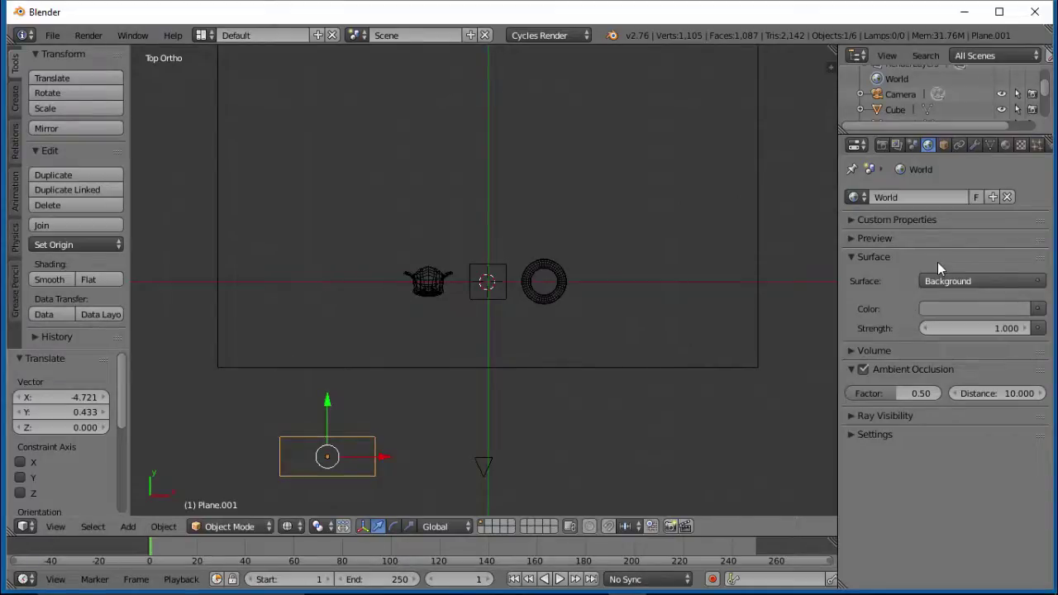
{"action": "key", "text": "s"}
{"action": "key", "text": "z"}
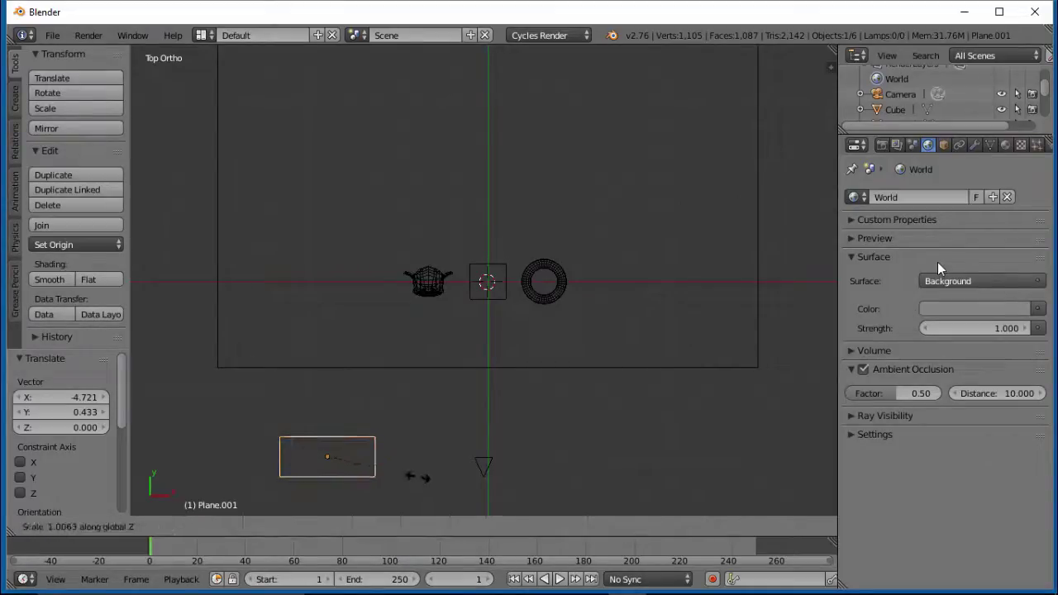
{"action": "key", "text": "Escape"}
Step: Rotate the plane about -31.3° around Z toward the objects and enlarge it about 1.721 times
{"action": "key", "text": "r"}
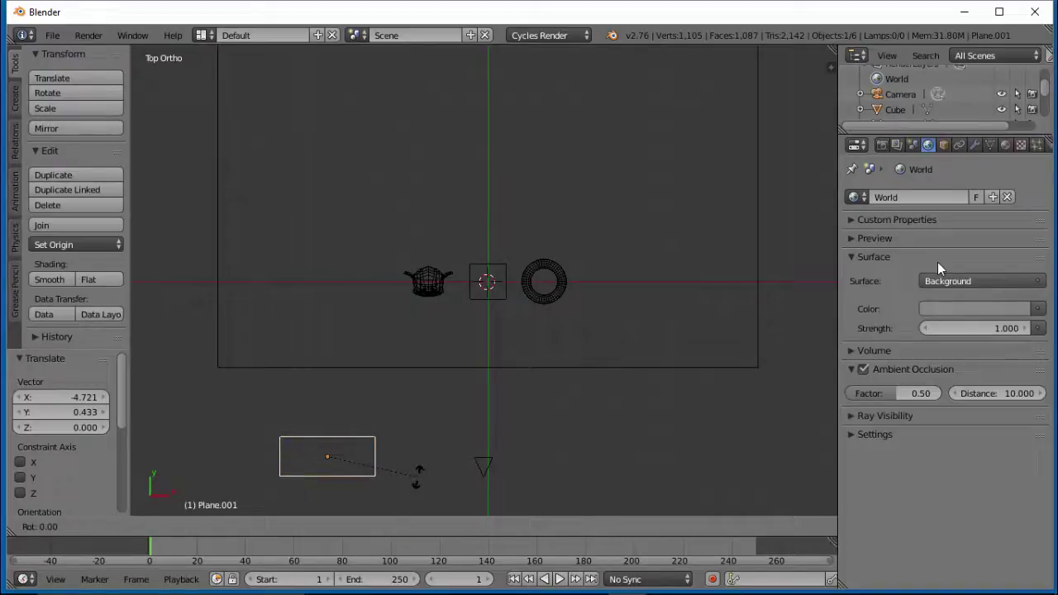
{"action": "key", "text": "z"}
{"action": "left_click", "coordinate": [397, 504]}
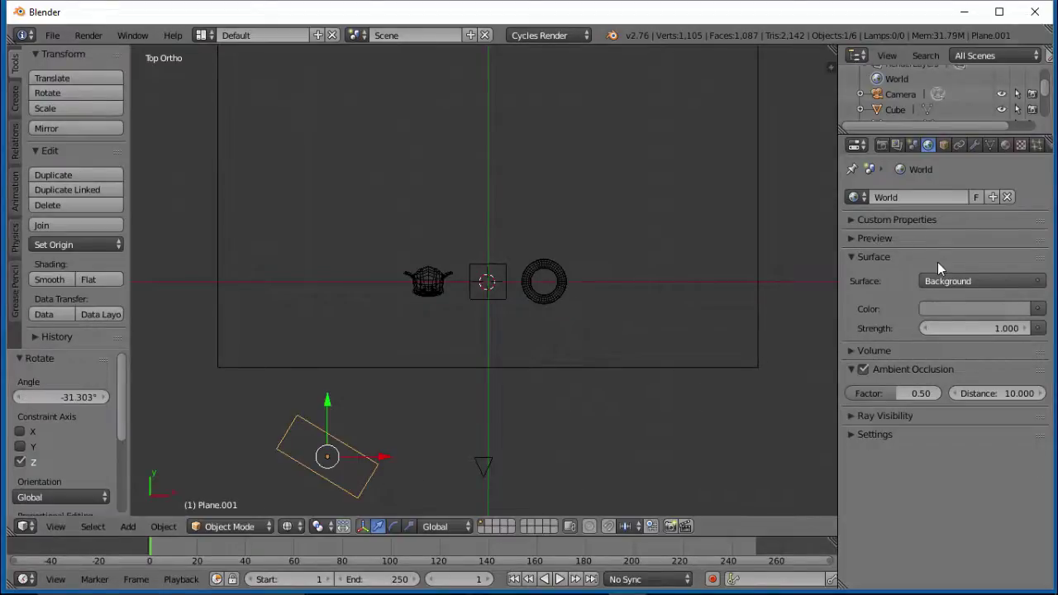
{"action": "scroll", "coordinate": [484, 281], "scroll_direction": "down", "scroll_amount": 1}
{"action": "mouse_move", "coordinate": [497, 397]}
{"action": "middle_mouse_down"}
{"action": "mouse_move", "coordinate": [459, 182]}
{"action": "mouse_move", "coordinate": [389, 219]}
{"action": "mouse_move", "coordinate": [405, 331]}
{"action": "middle_mouse_up"}
{"action": "key", "text": "s"}
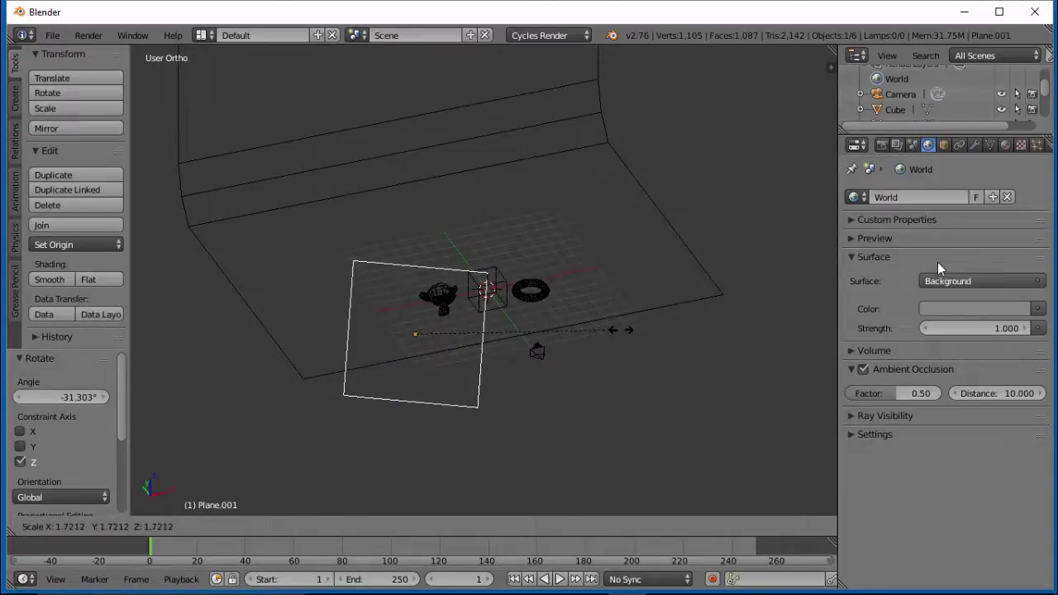
{"action": "key", "text": "Return"}
{"action": "middle_click_drag", "start_coordinate": [405, 330], "coordinate": [525, 307]}
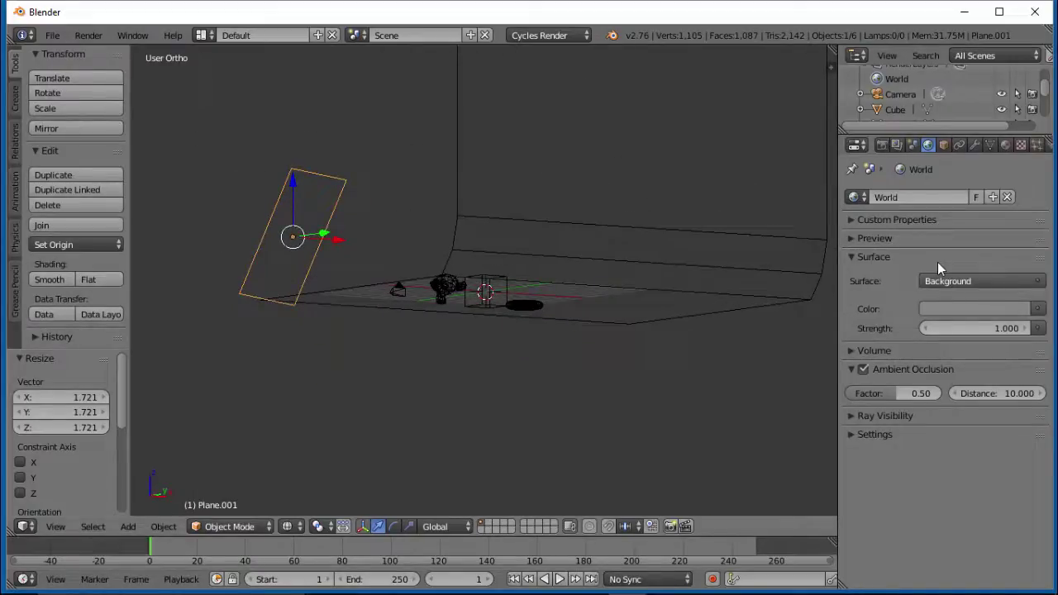
Step: Give the plane a new material with an Emission surface, a strength of 10 and a light blue color
{"action": "left_click", "coordinate": [1006, 144]}
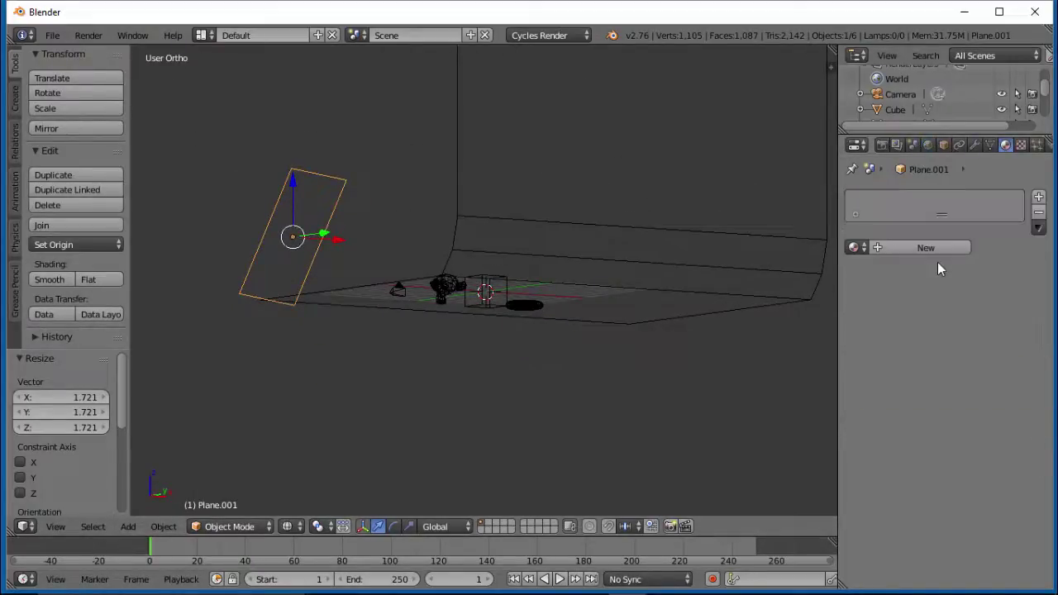
{"action": "left_click", "coordinate": [935, 248]}
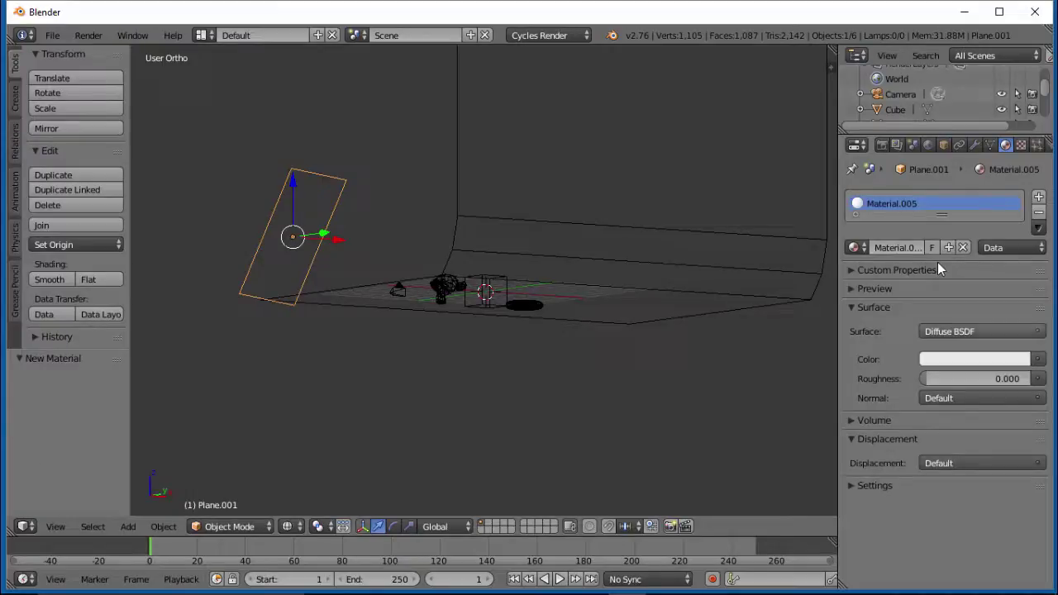
{"action": "left_click", "coordinate": [976, 332]}
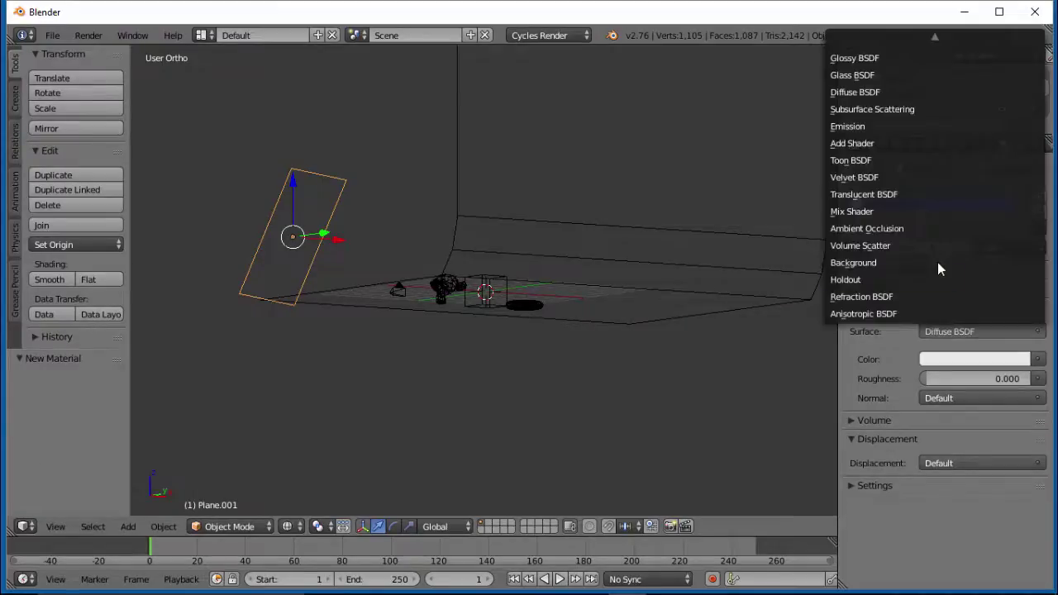
{"action": "left_click", "coordinate": [877, 126]}
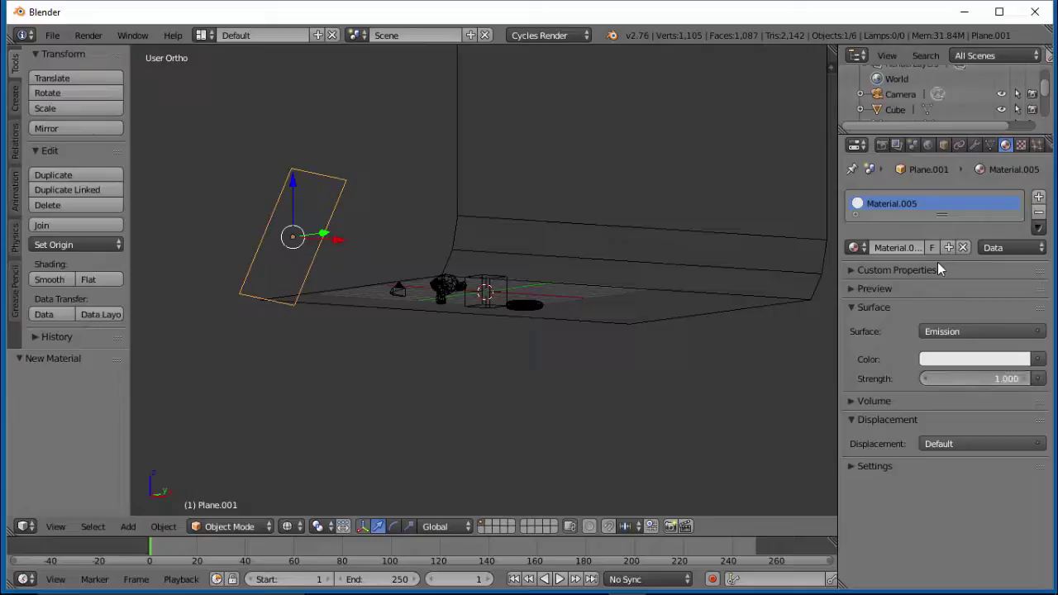
{"action": "left_click", "coordinate": [976, 378]}
{"action": "type", "text": "10"}
{"action": "key", "text": "Return"}
{"action": "left_click", "coordinate": [976, 359]}
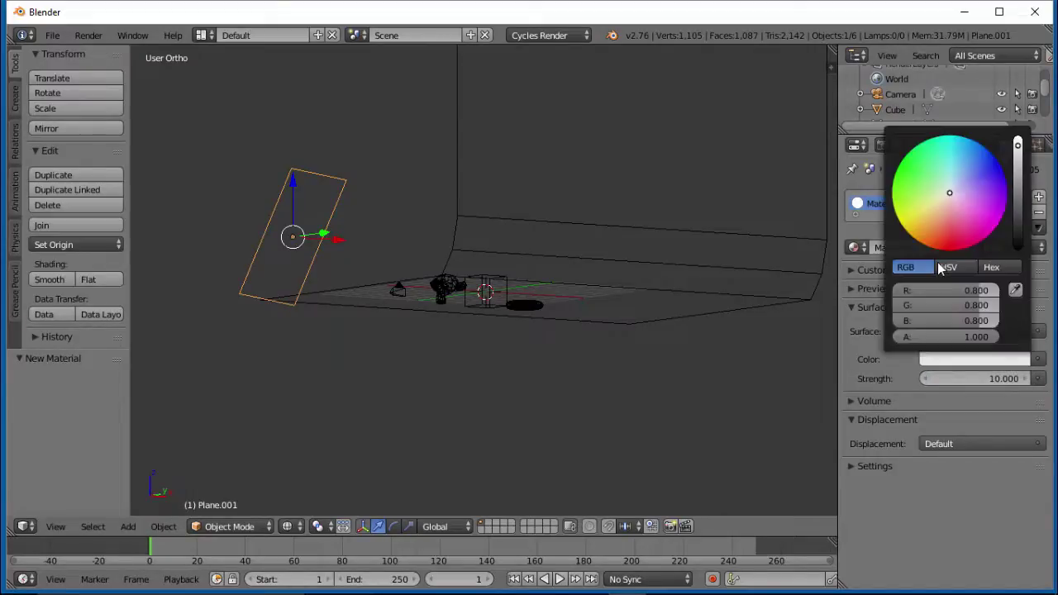
{"action": "mouse_move", "coordinate": [951, 193]}
{"action": "left_mouse_down"}
{"action": "mouse_move", "coordinate": [966, 166]}
{"action": "mouse_move", "coordinate": [957, 169]}
{"action": "left_mouse_up"}
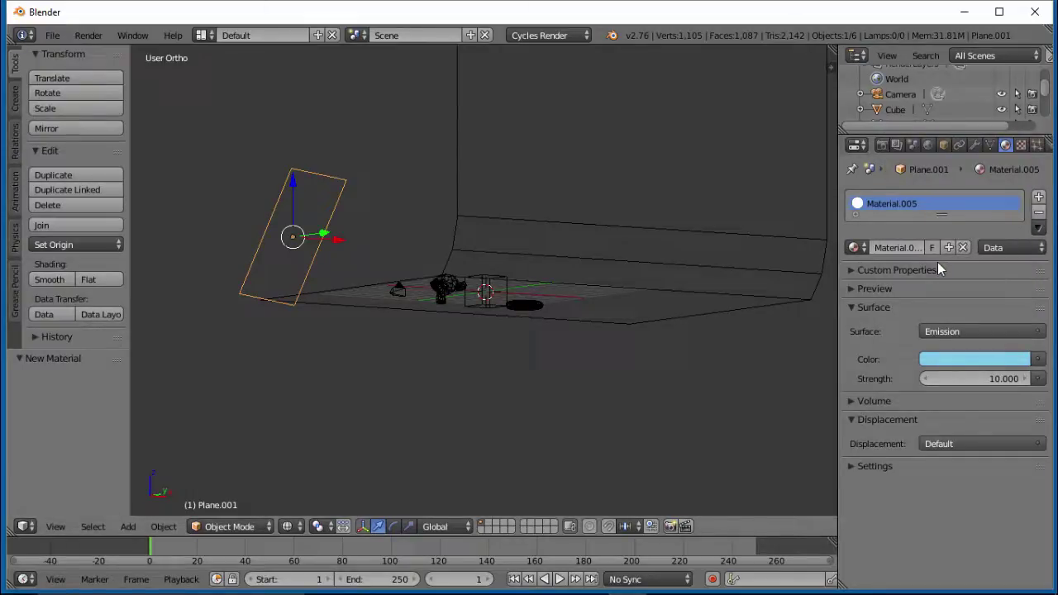
Step: In top view, duplicate the light blue emissive plane and move the copy about 19.021 units in X and -1.039 in Y
{"action": "key", "text": "KP_7"}
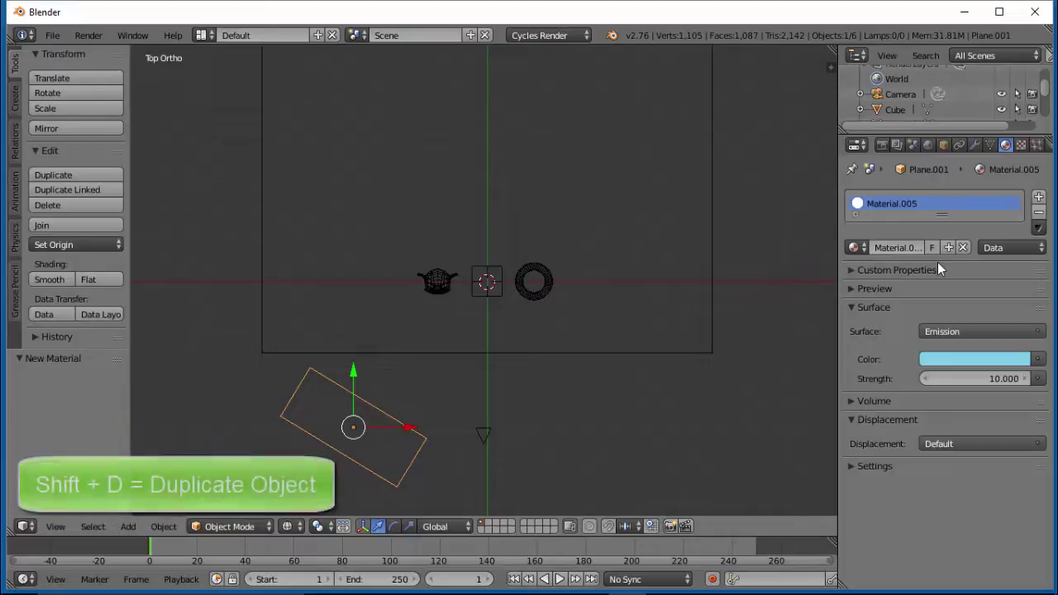
{"action": "key", "text": "shift+d"}
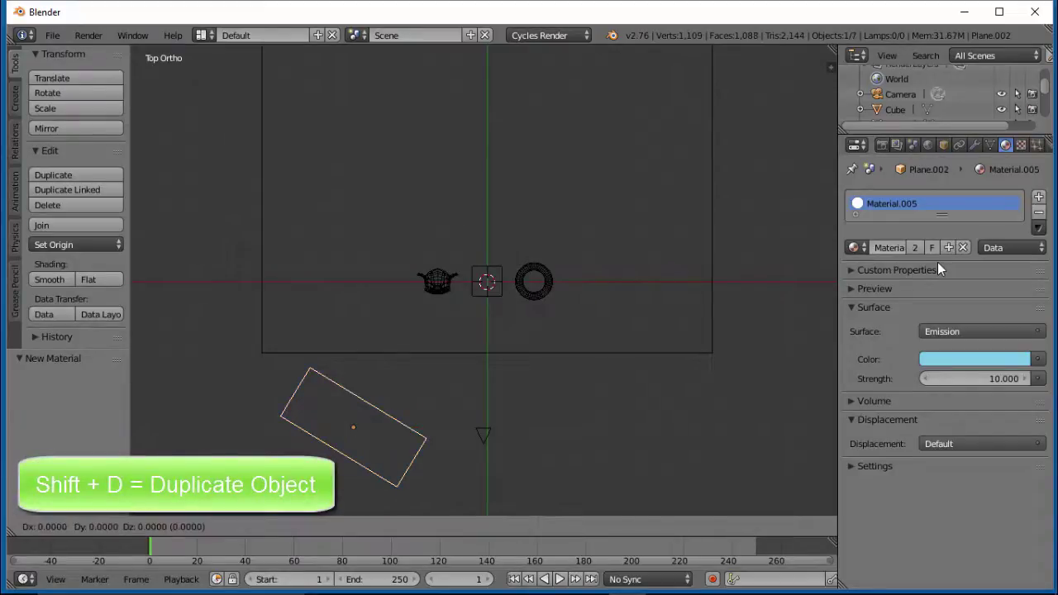
{"action": "left_click", "coordinate": [938, 263]}
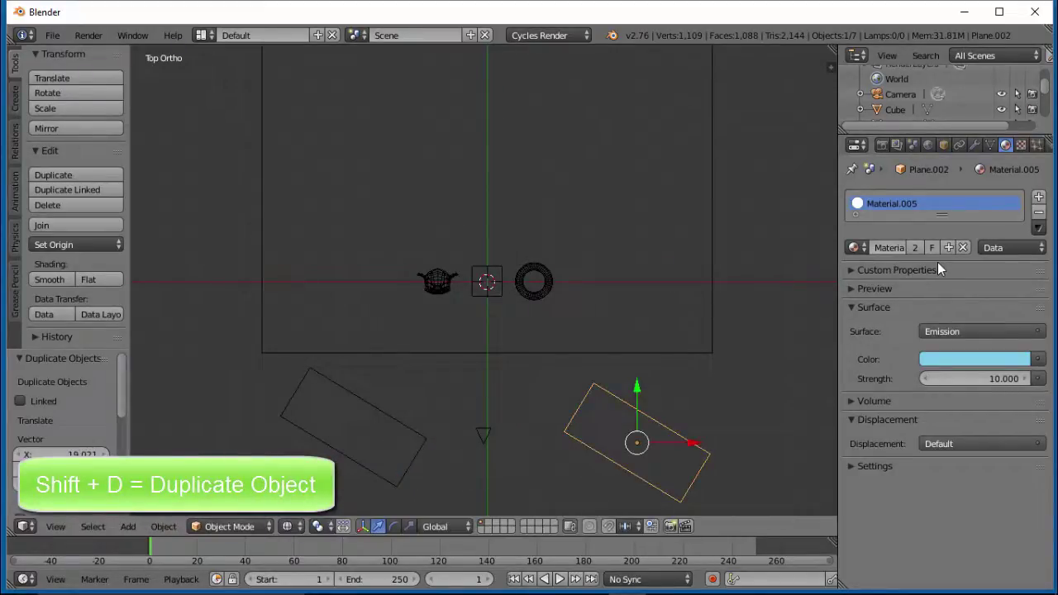
Step: Rotate the duplicated plane about 78.5° around Z toward the objects and scale it down to about 0.606
{"action": "key", "text": "r"}
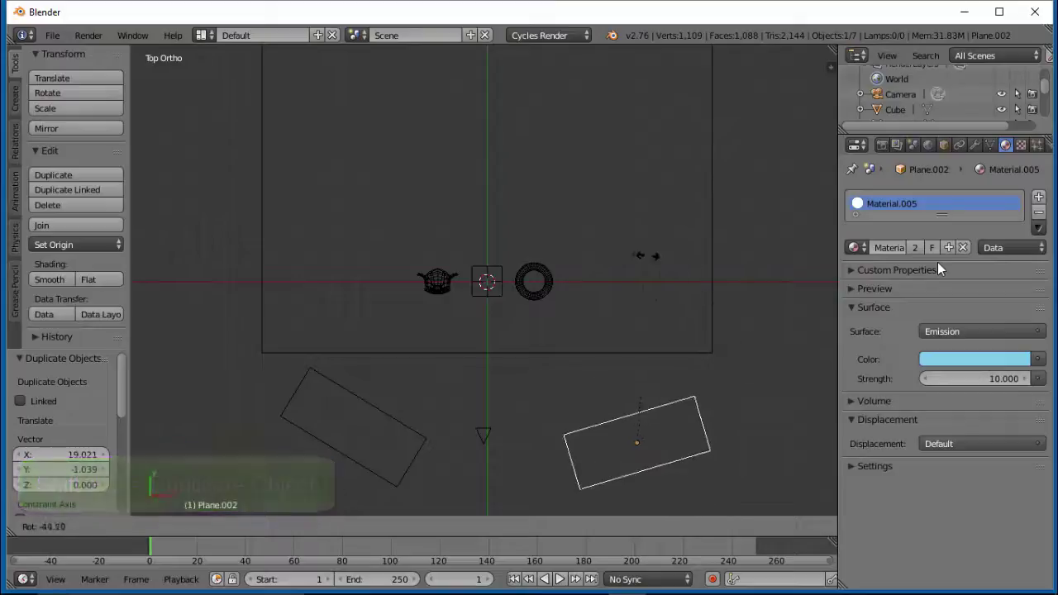
{"action": "key", "text": "z"}
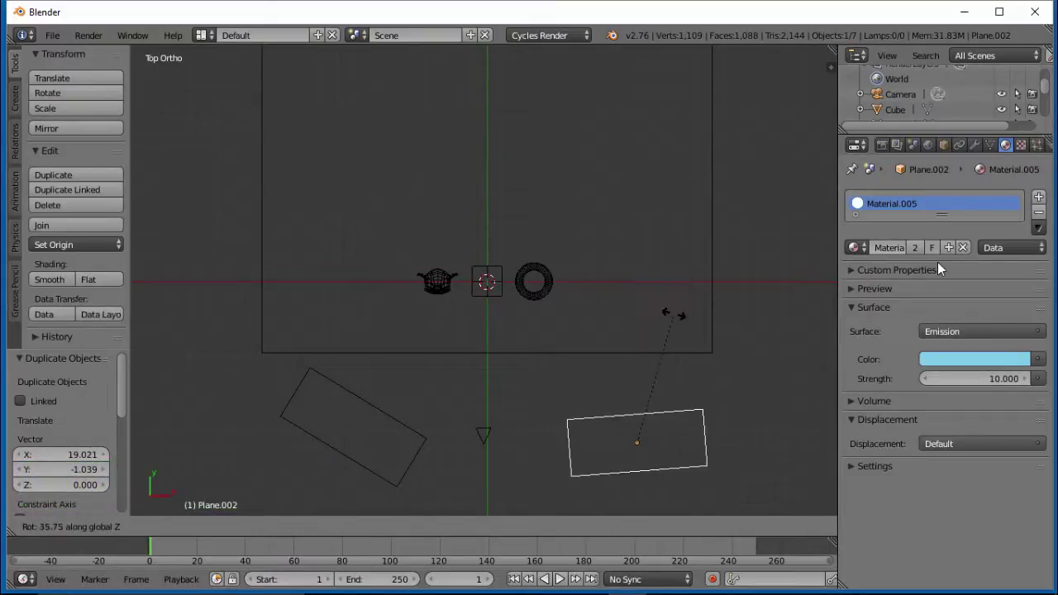
{"action": "left_click", "coordinate": [938, 269]}
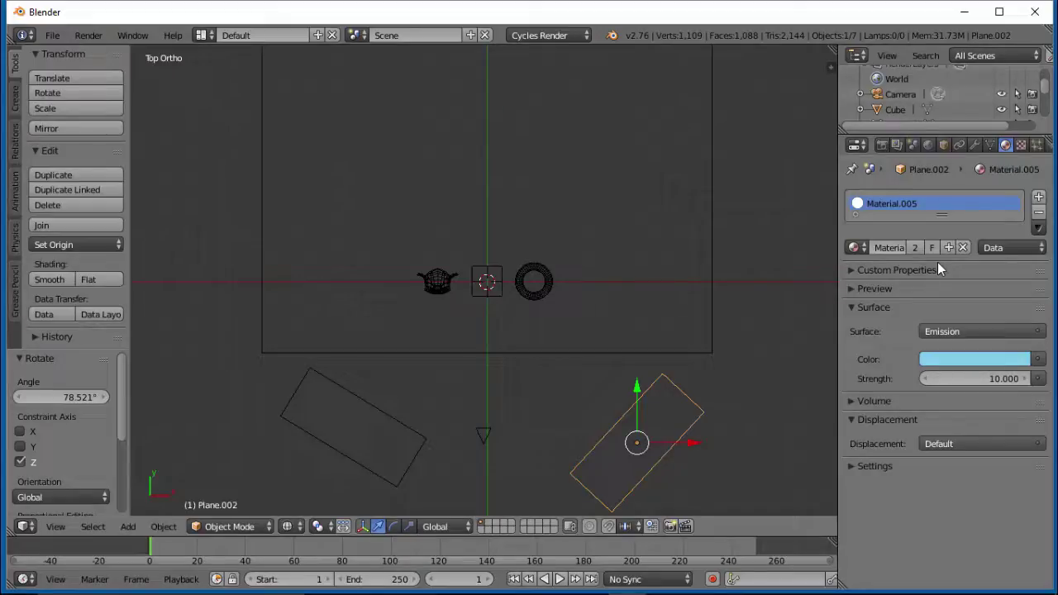
{"action": "key", "text": "s"}
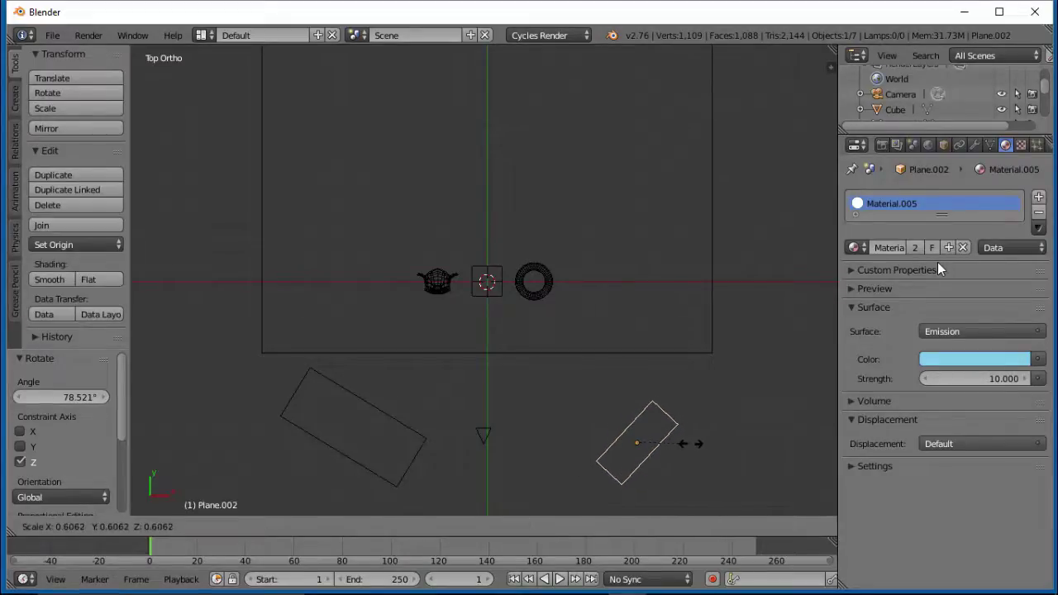
{"action": "left_click", "coordinate": [938, 269]}
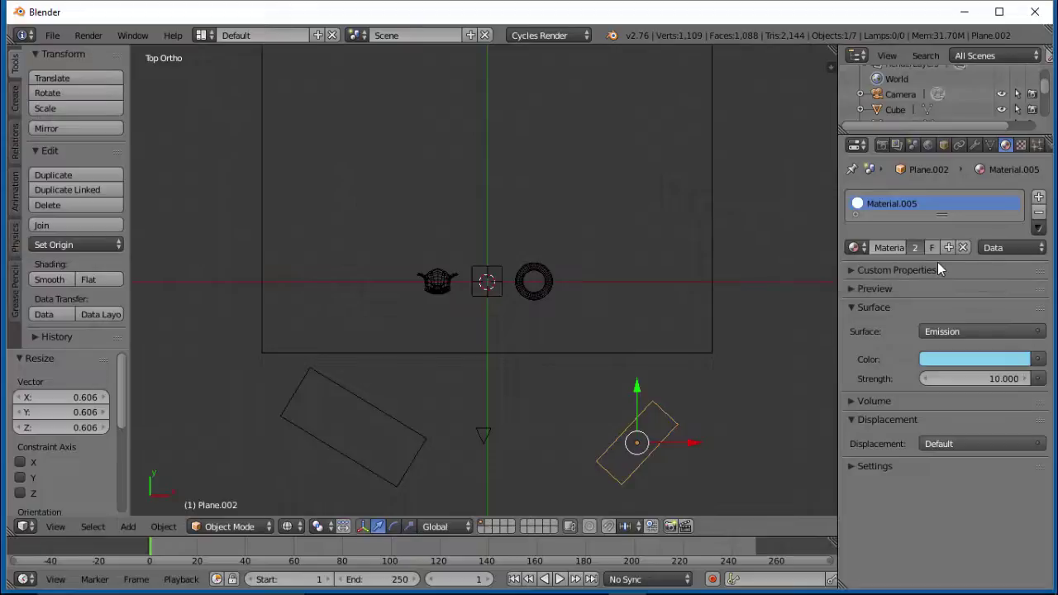
Step: Make the duplicated plane's material single-user, with an emission strength of 5 and a light orange color
{"action": "left_click", "coordinate": [938, 267]}
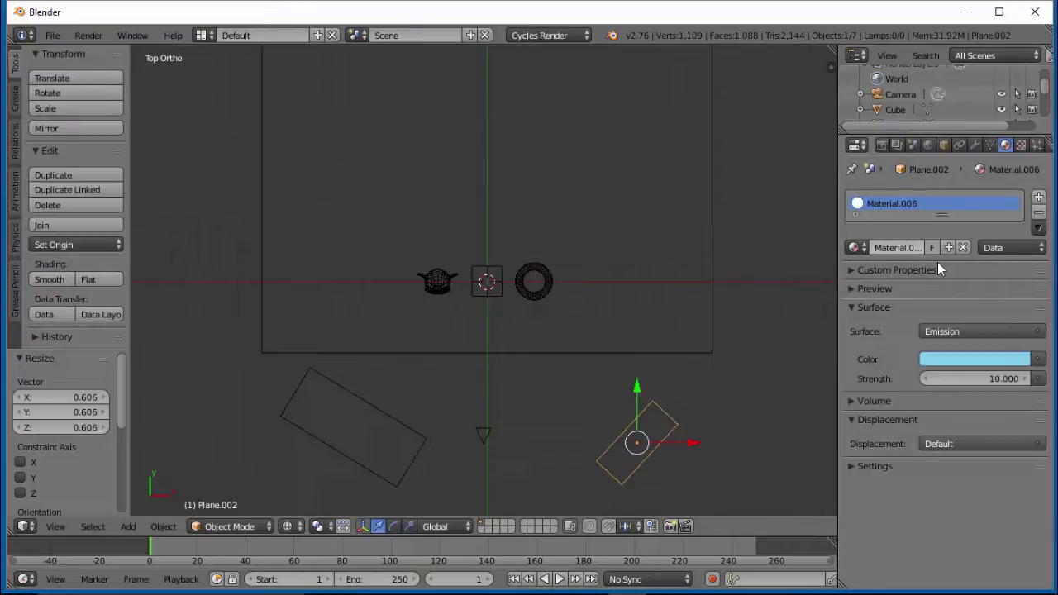
{"action": "left_click", "coordinate": [976, 379]}
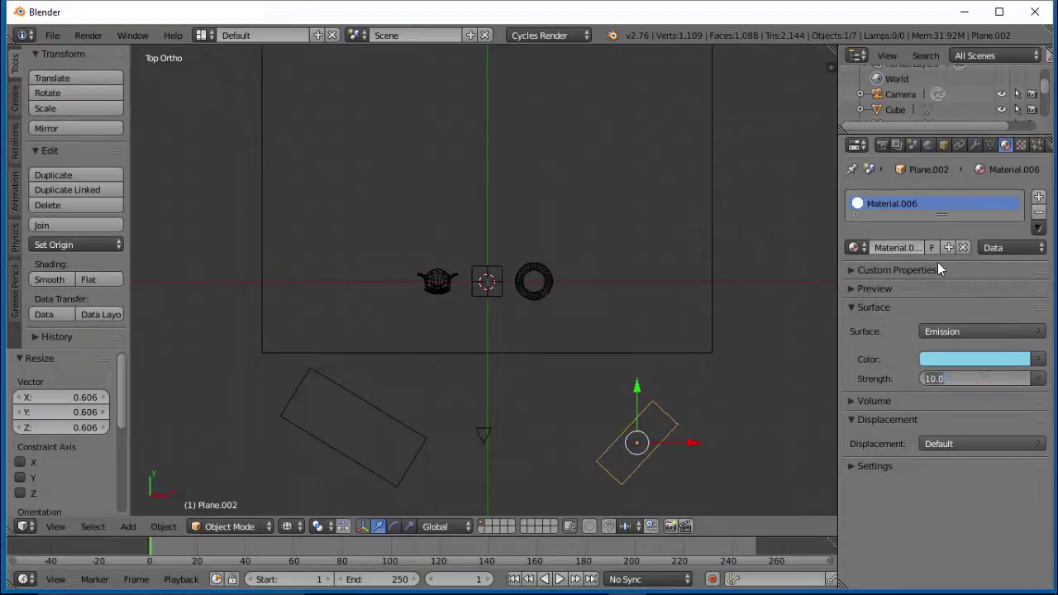
{"action": "type", "text": "5"}
{"action": "key", "text": "Return"}
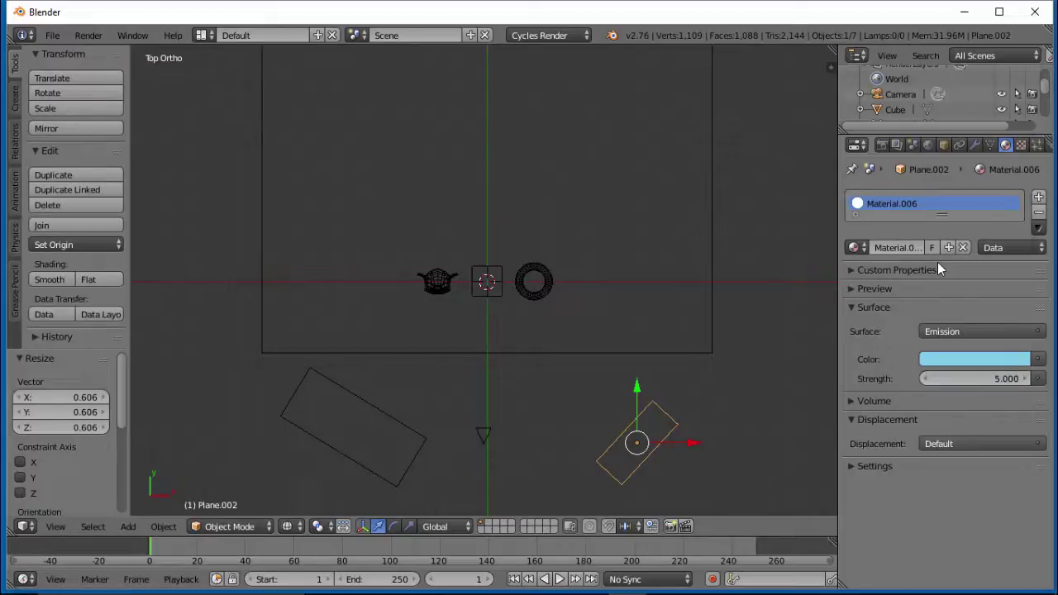
{"action": "left_click", "coordinate": [976, 360]}
{"action": "mouse_move", "coordinate": [958, 168]}
{"action": "left_mouse_down"}
{"action": "mouse_move", "coordinate": [933, 216]}
{"action": "mouse_move", "coordinate": [942, 208]}
{"action": "left_mouse_up"}
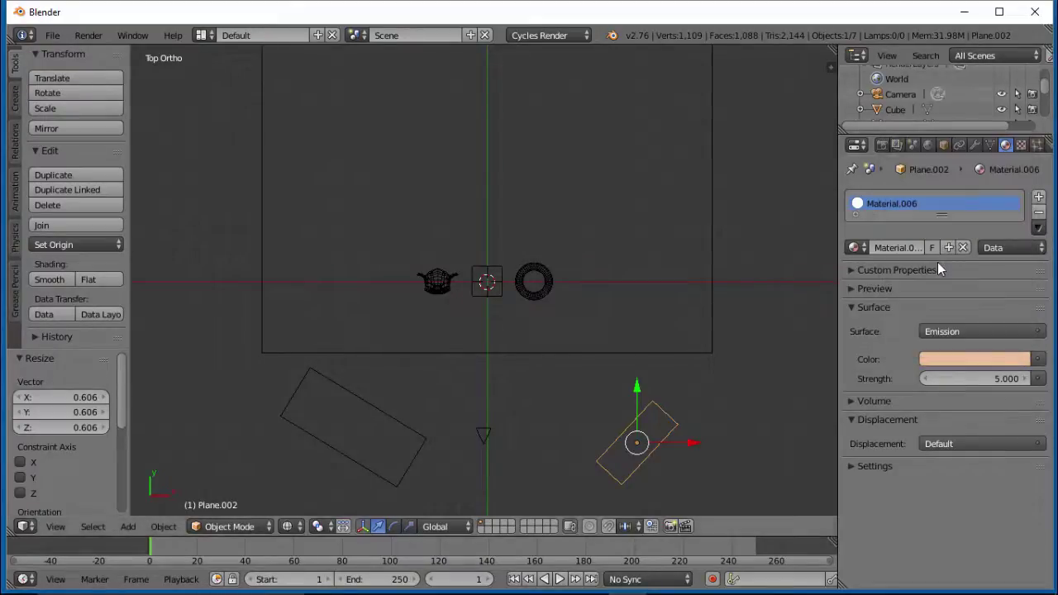
Step: Preview the lighting of the scene through the camera with Rendered shading
{"action": "scroll", "coordinate": [484, 281], "scroll_direction": "up", "scroll_amount": 2}
{"action": "scroll", "coordinate": [484, 281], "scroll_direction": "down", "scroll_amount": 1}
{"action": "key", "text": "KP_0"}
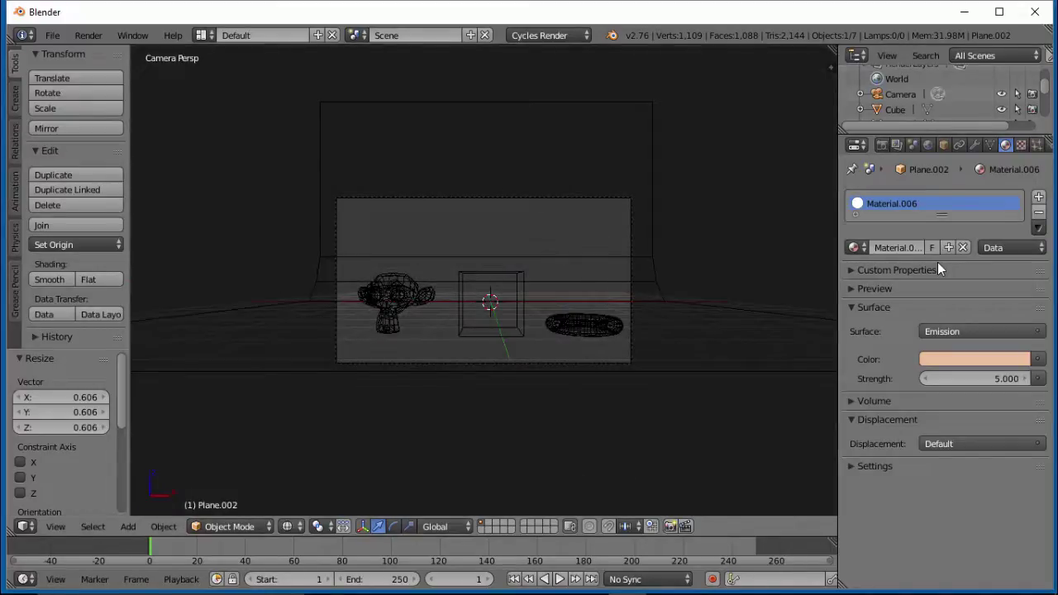
{"action": "left_click", "coordinate": [292, 527]}
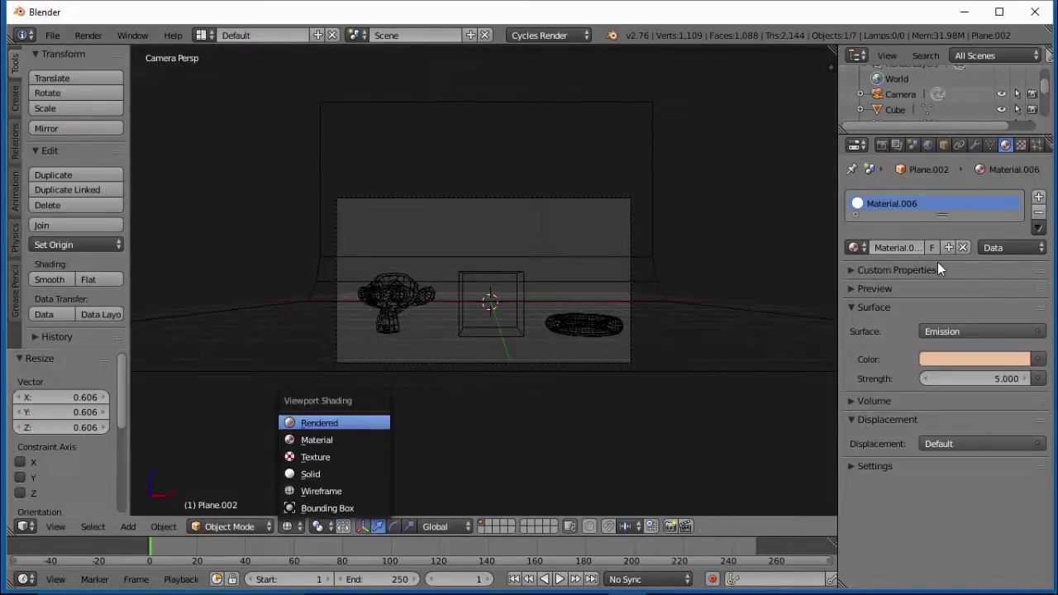
{"action": "left_click", "coordinate": [319, 423]}
{"action": "scroll", "coordinate": [484, 280], "scroll_direction": "up", "scroll_amount": 3}
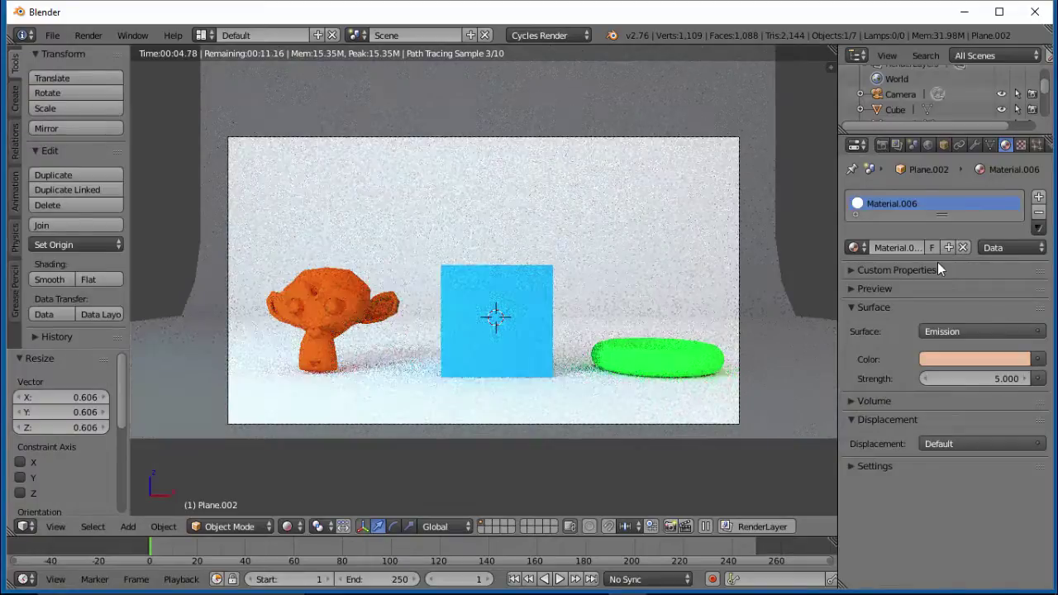
Step: Select the larger light blue emissive plane and show the camera view in Rendered shading
{"action": "key", "text": "z"}
{"action": "scroll", "coordinate": [484, 280], "scroll_direction": "down", "scroll_amount": 8}
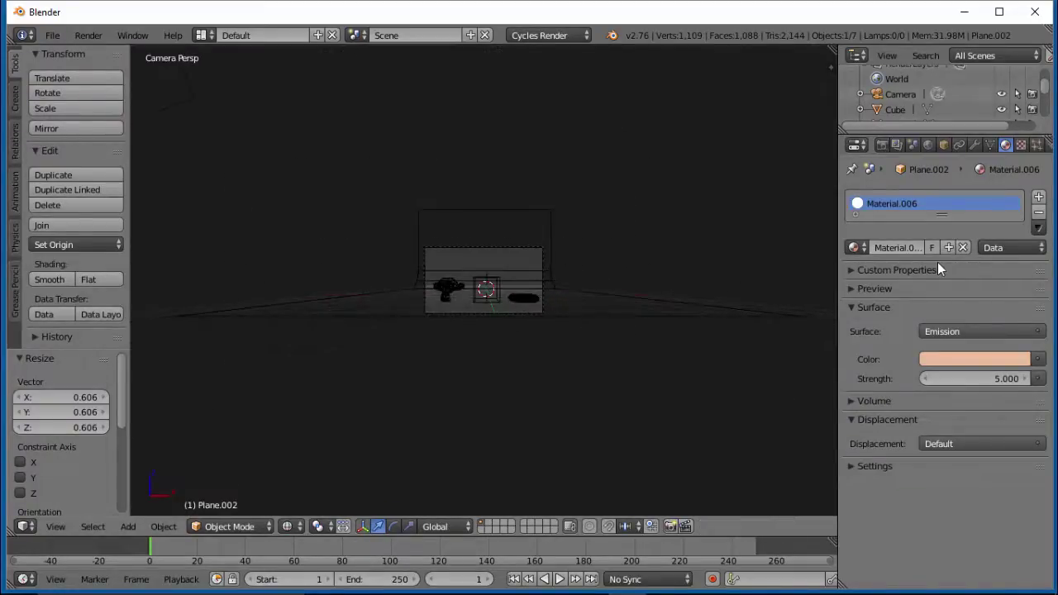
{"action": "right_click", "coordinate": [189, 100]}
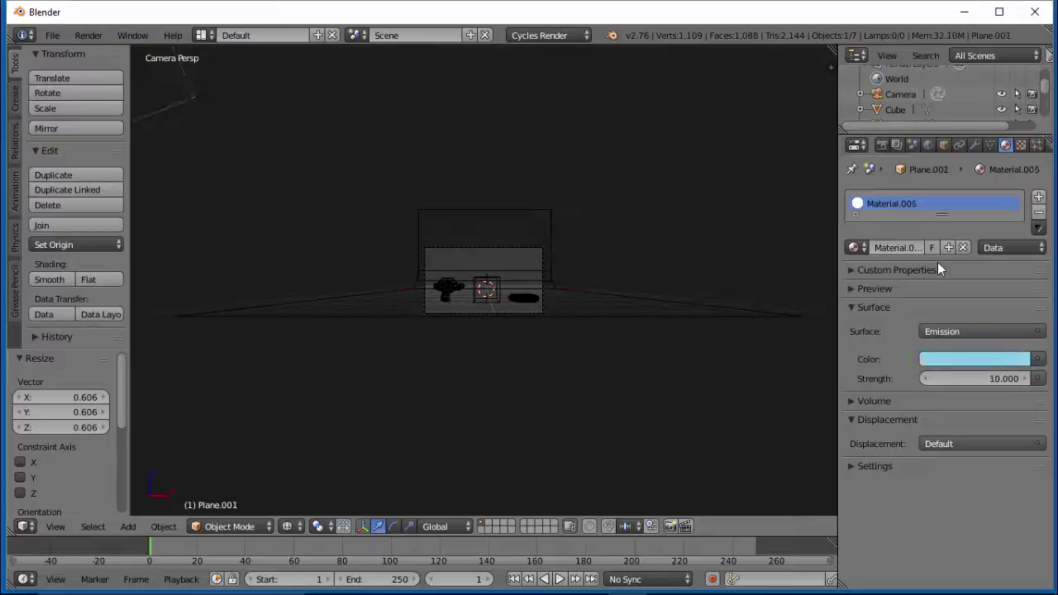
{"action": "key", "text": "KP_1"}
{"action": "key", "text": "KP_7"}
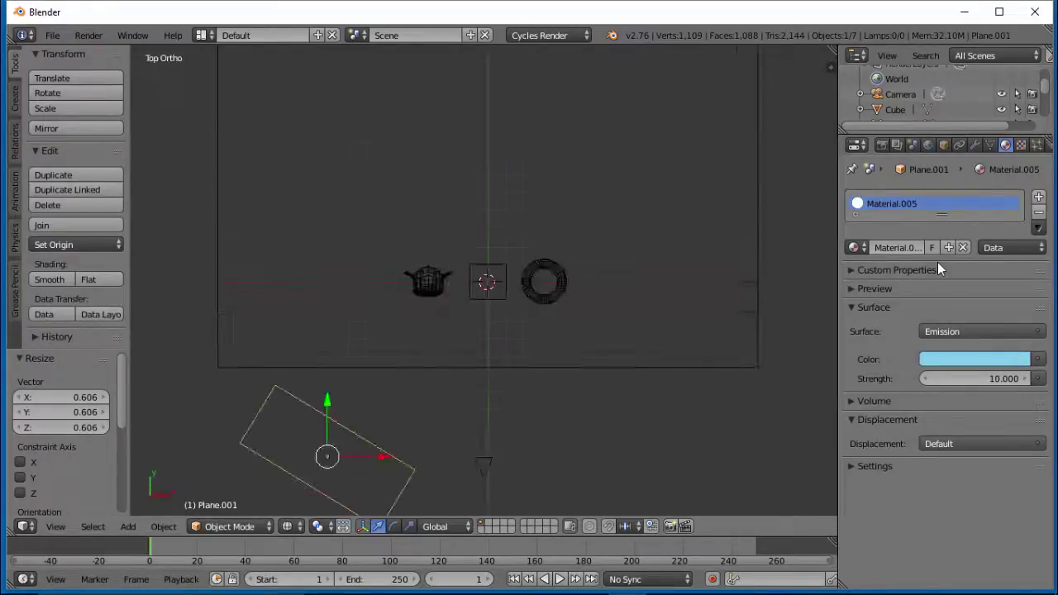
{"action": "key", "text": "KP_0"}
{"action": "left_click", "coordinate": [287, 526]}
{"action": "left_click", "coordinate": [323, 424]}
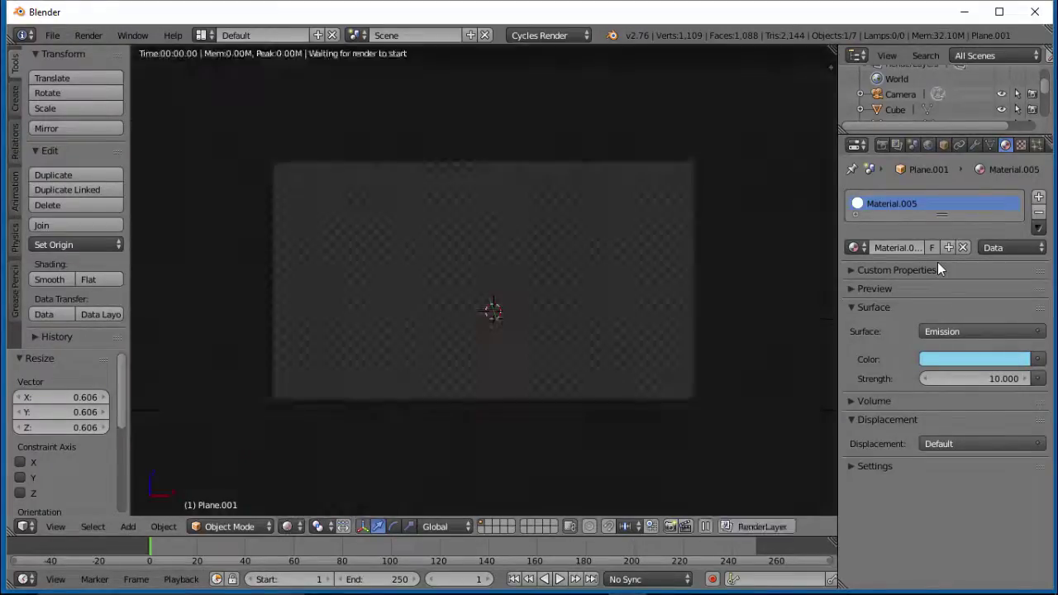
{"action": "scroll", "coordinate": [484, 281], "scroll_direction": "up", "scroll_amount": 2}
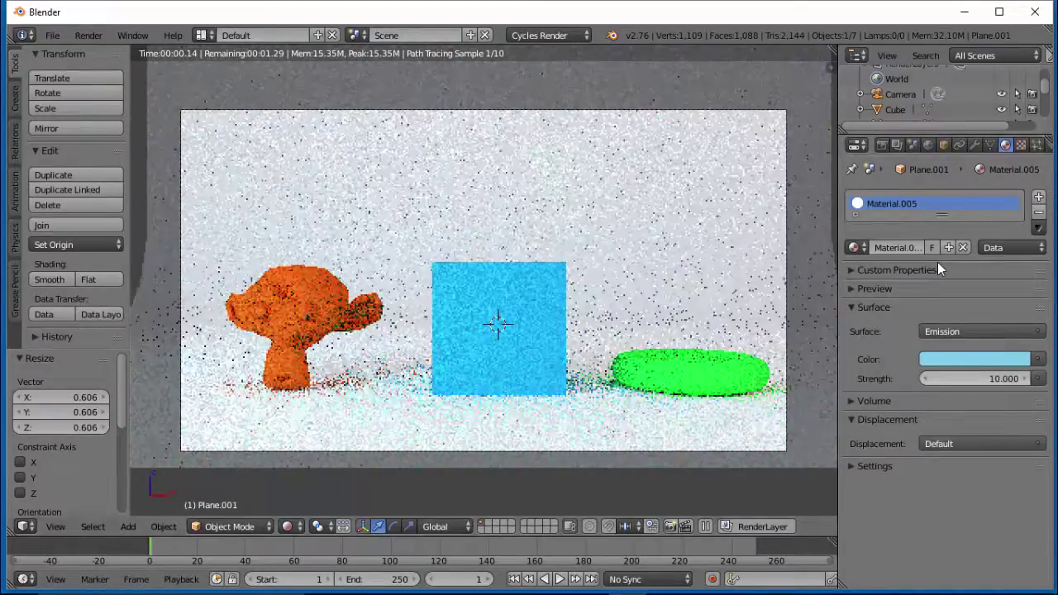
Step: Try an emission strength of 25 on the light blue plane
{"action": "left_click", "coordinate": [975, 379]}
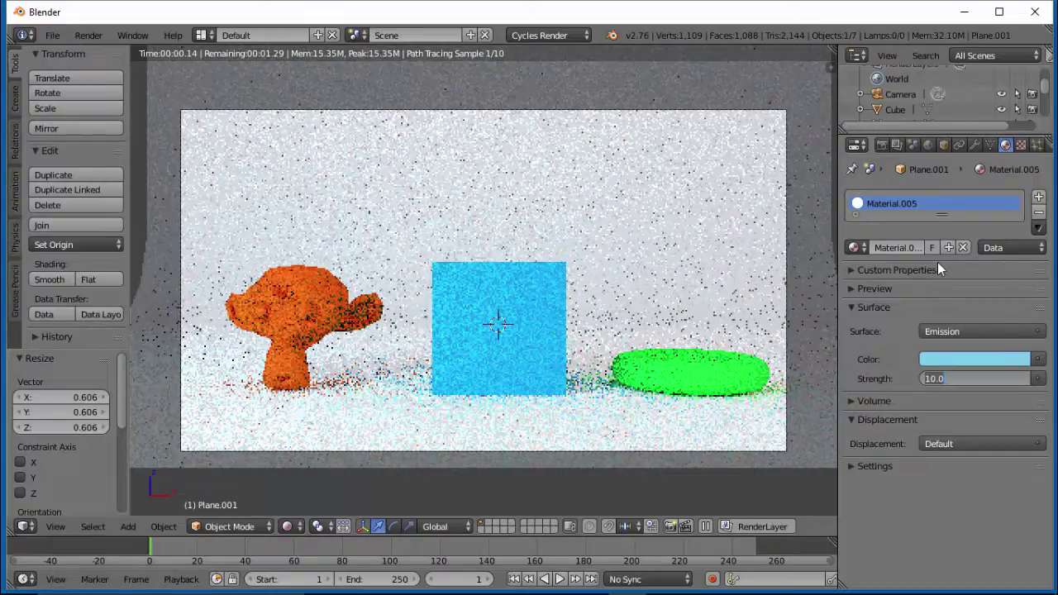
{"action": "type", "text": "25"}
{"action": "key", "text": "Return"}
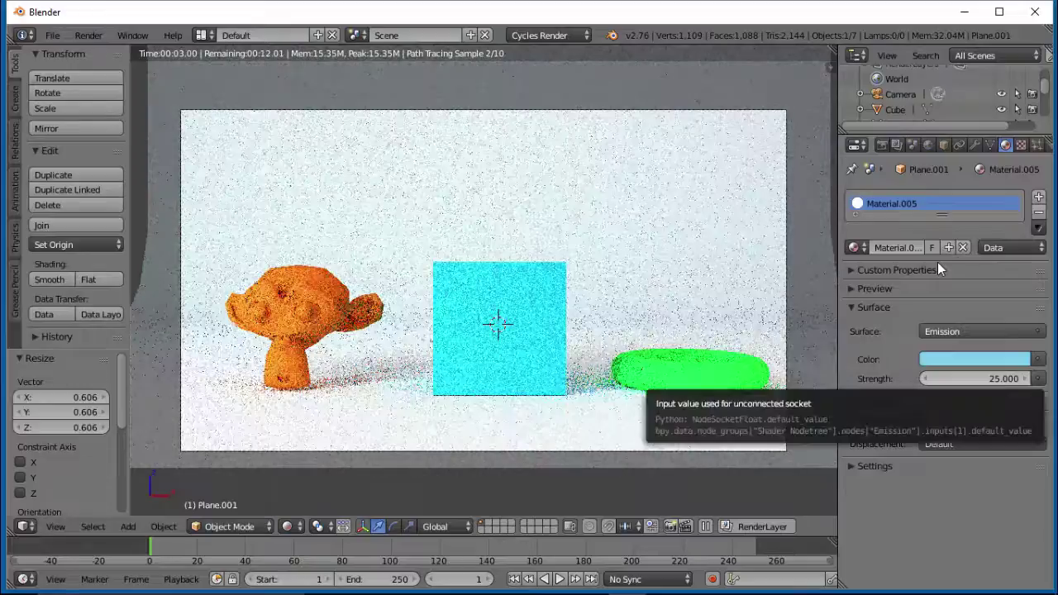
Step: Set the light blue plane's emission strength to 15
{"action": "left_click", "coordinate": [976, 379]}
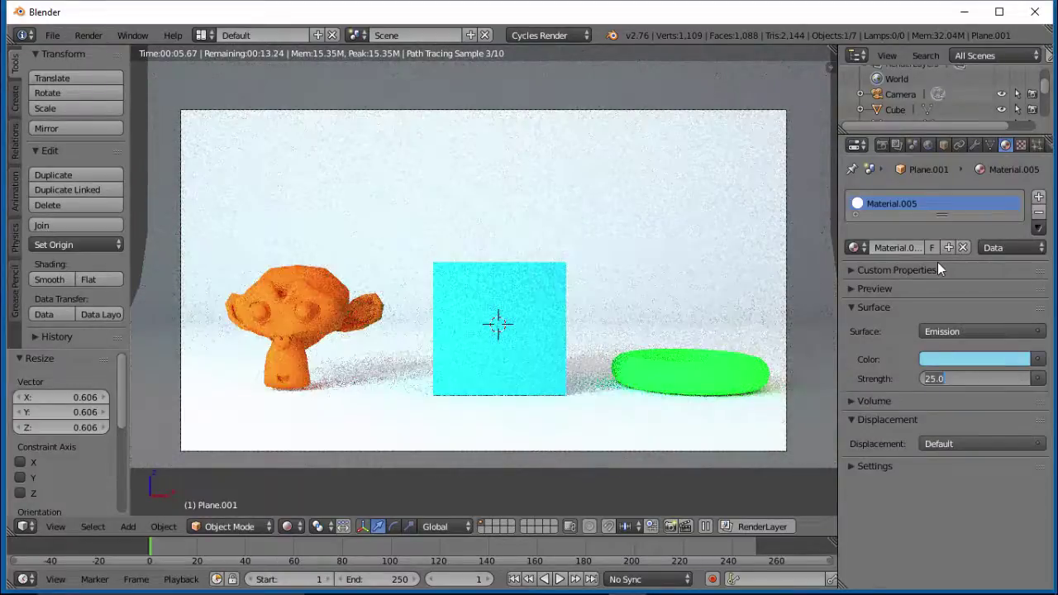
{"action": "type", "text": "15"}
{"action": "key", "text": "Return"}
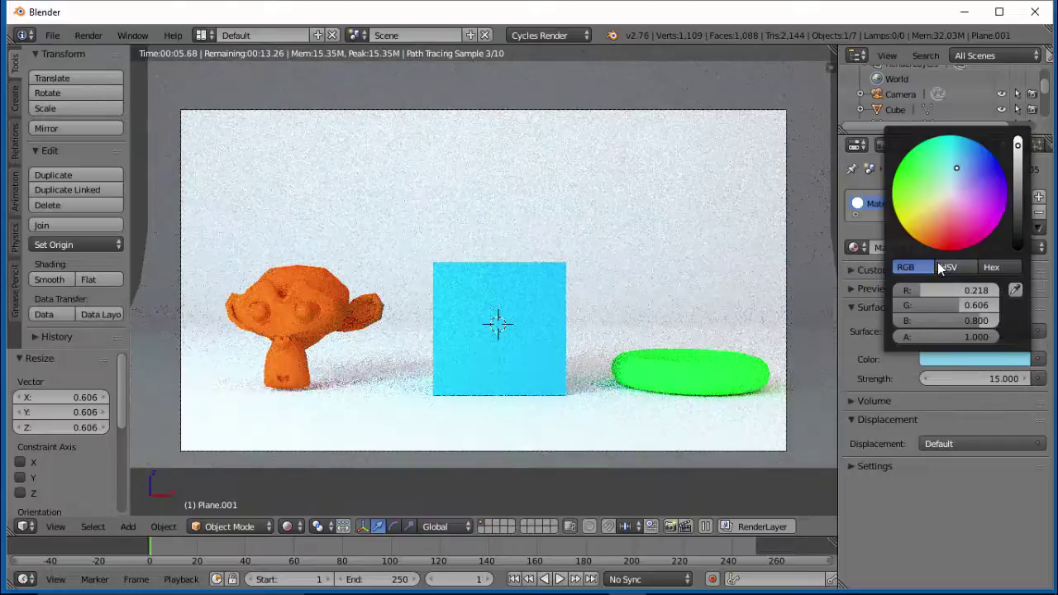
Step: Try a green emission color on the plane in HSV, with hue 0.405, saturation 0.474 and value 0.791
{"action": "left_click", "coordinate": [943, 267]}
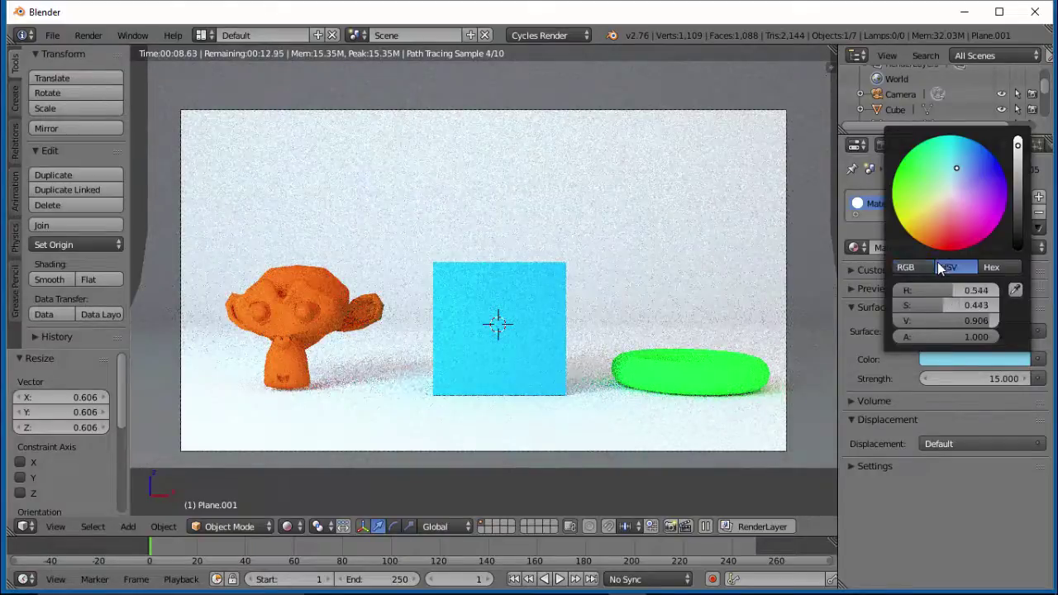
{"action": "mouse_move", "coordinate": [943, 290]}
{"action": "left_mouse_down"}
{"action": "mouse_move", "coordinate": [976, 291]}
{"action": "mouse_move", "coordinate": [902, 290]}
{"action": "mouse_move", "coordinate": [963, 305]}
{"action": "mouse_move", "coordinate": [936, 305]}
{"action": "mouse_move", "coordinate": [947, 305]}
{"action": "left_mouse_up"}
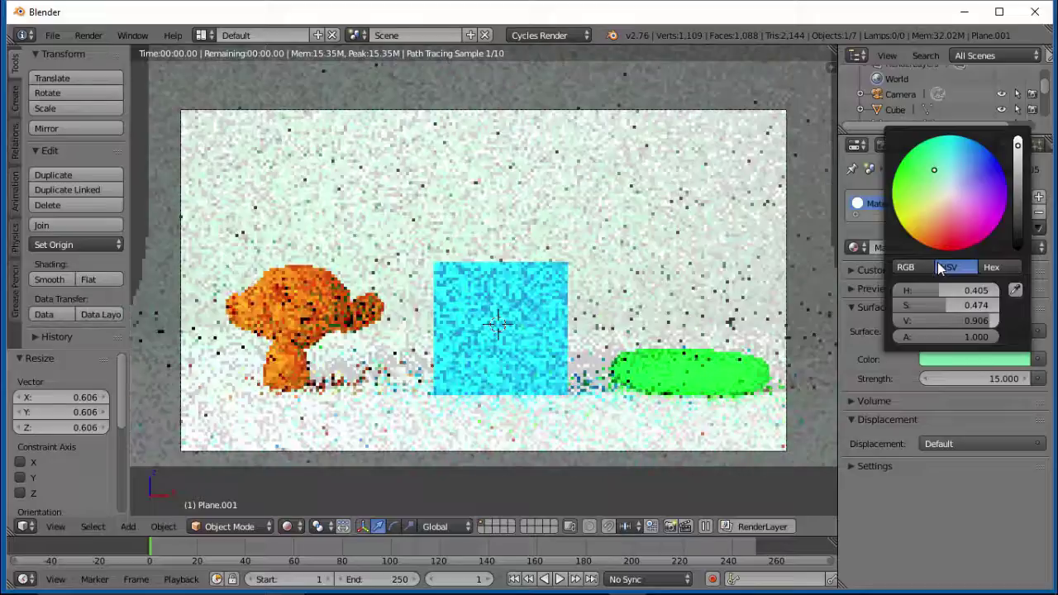
{"action": "scroll", "coordinate": [941, 268], "scroll_direction": "down", "scroll_amount": 1}
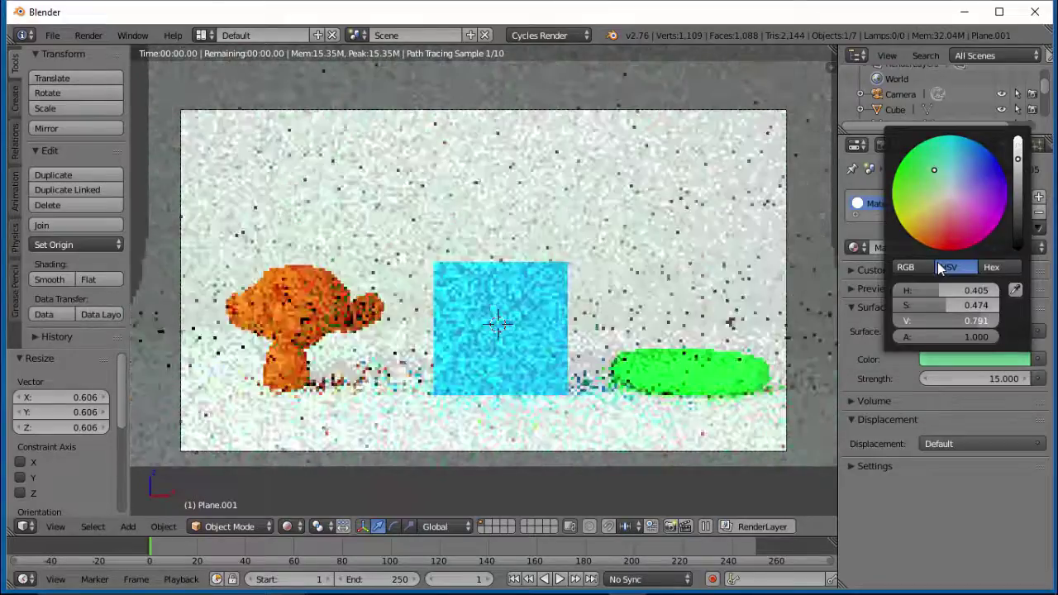
{"action": "scroll", "coordinate": [940, 269], "scroll_direction": "down", "scroll_amount": 1}
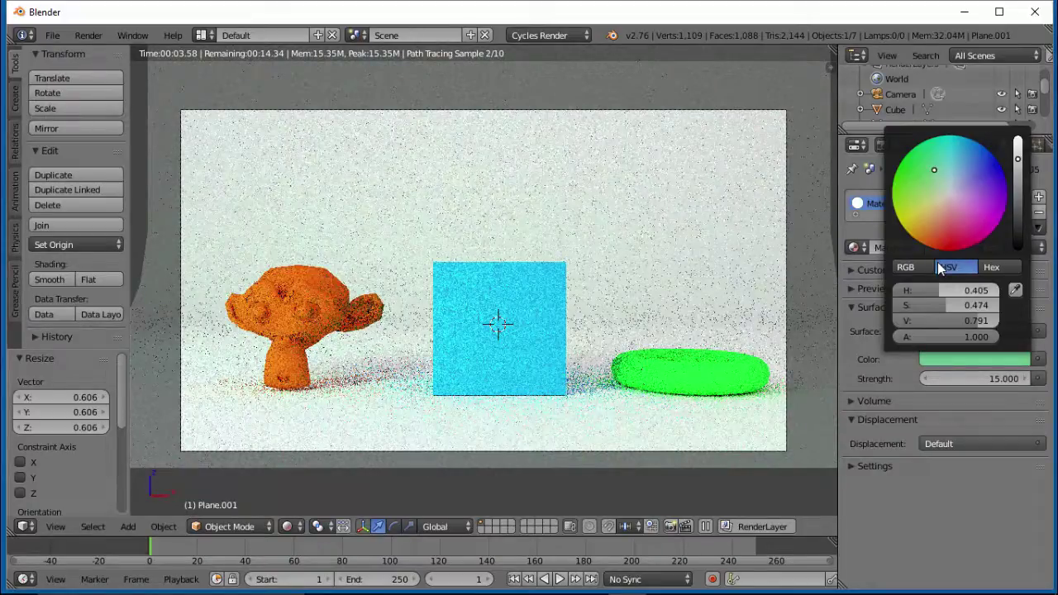
Step: Change the plane's emission color to a pale grayish blue with hue 0.559 and saturation 0.174, adjusting its brightness
{"action": "mouse_move", "coordinate": [940, 291]}
{"action": "left_mouse_down"}
{"action": "mouse_move", "coordinate": [994, 290]}
{"action": "mouse_move", "coordinate": [954, 290]}
{"action": "left_mouse_up"}
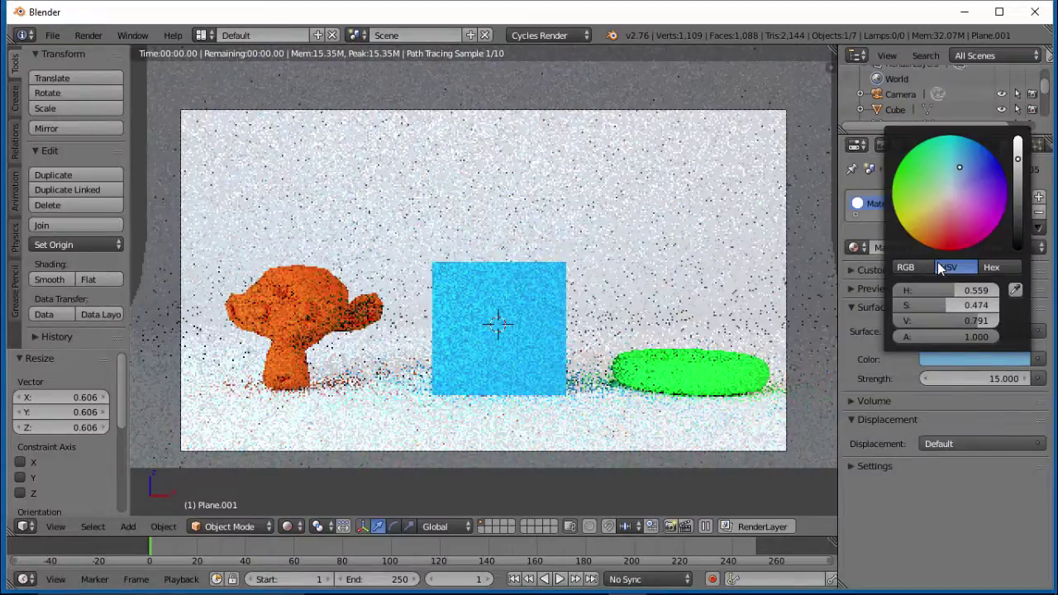
{"action": "left_click_drag", "start_coordinate": [946, 306], "coordinate": [914, 306]}
{"action": "scroll", "coordinate": [942, 269], "scroll_direction": "up", "scroll_amount": 4}
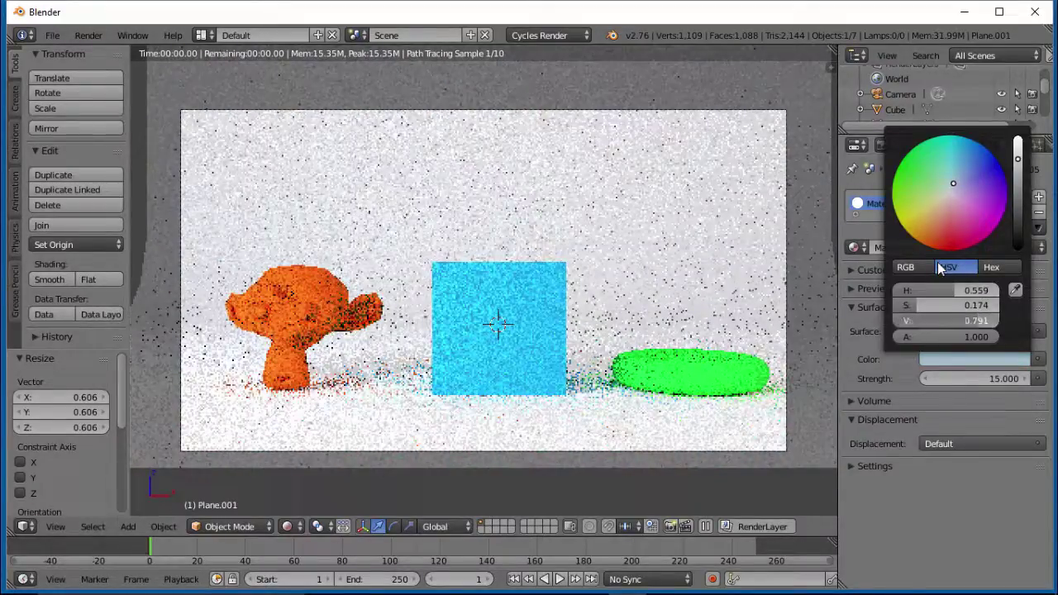
{"action": "scroll", "coordinate": [941, 269], "scroll_direction": "down", "scroll_amount": 10}
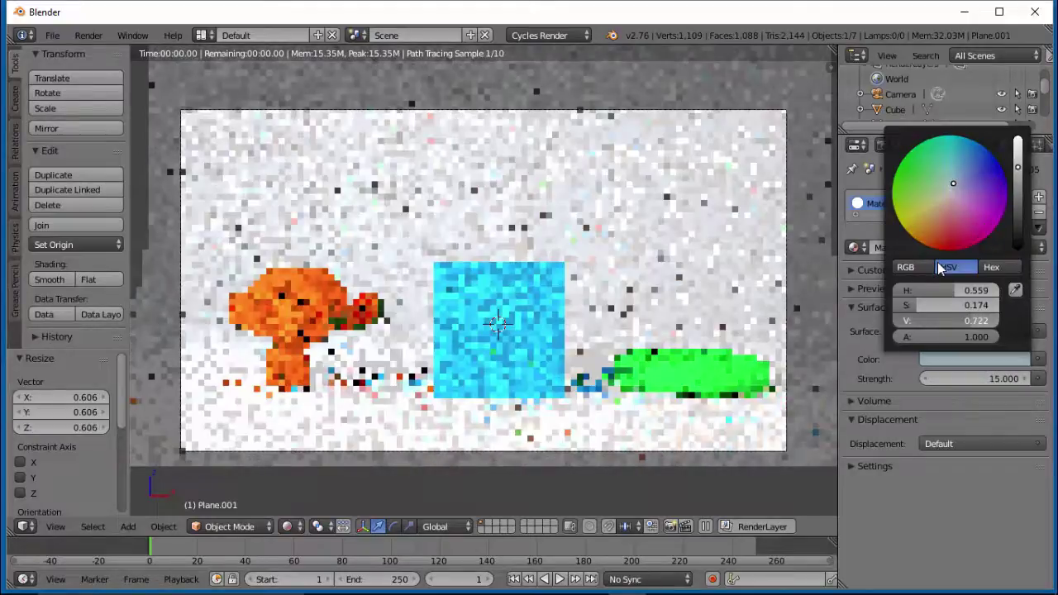
{"action": "left_click_drag", "start_coordinate": [943, 321], "coordinate": [977, 321]}
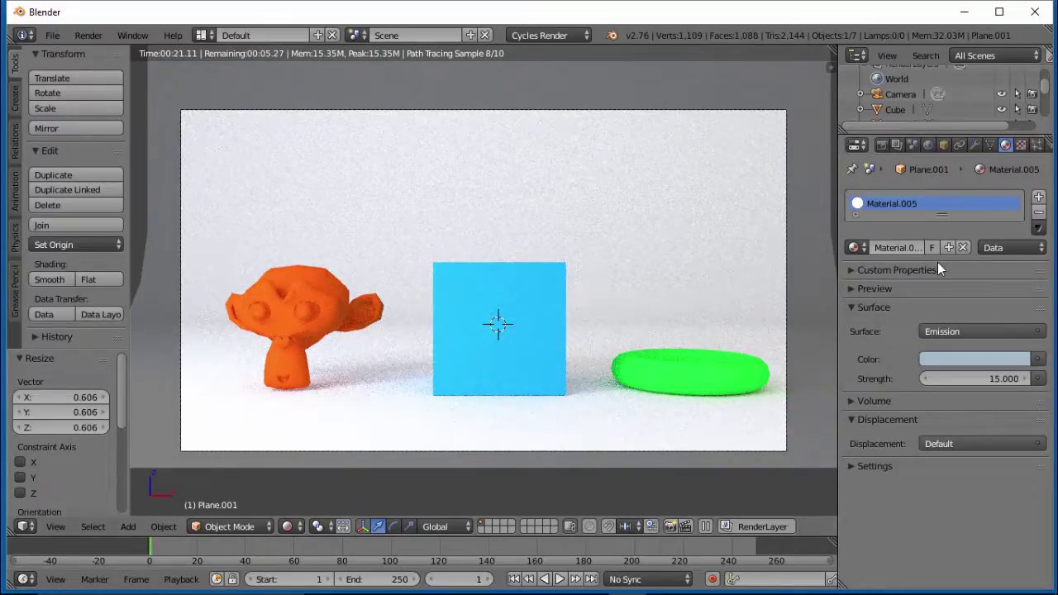
Step: Turn off Ambient Occlusion for the world and switch the camera view to Solid shading
{"action": "left_click", "coordinate": [929, 145]}
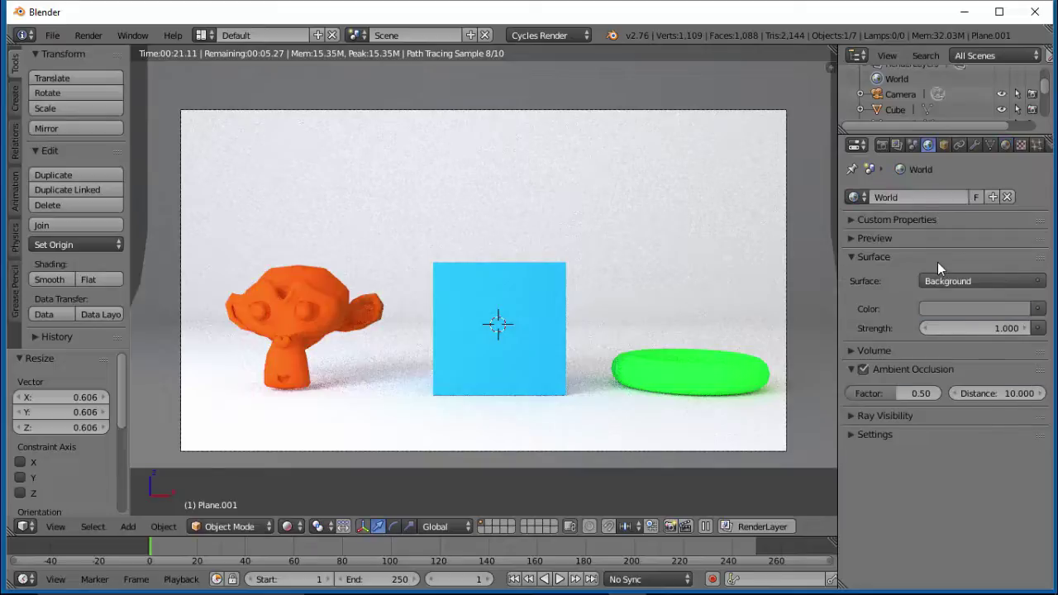
{"action": "key", "text": "ctrl+z"}
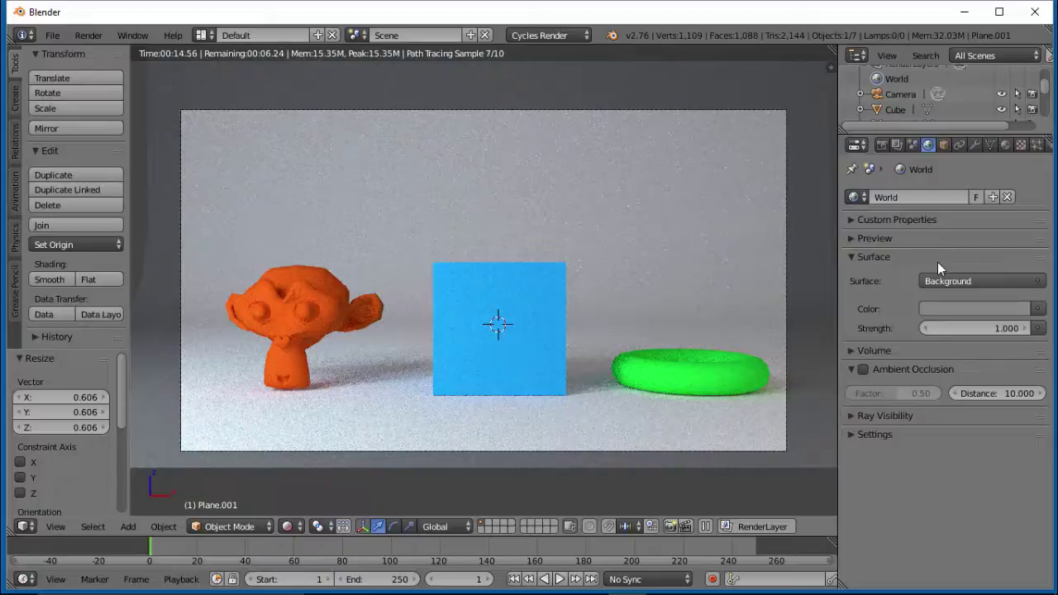
{"action": "key", "text": "z"}
{"action": "key", "text": "z"}
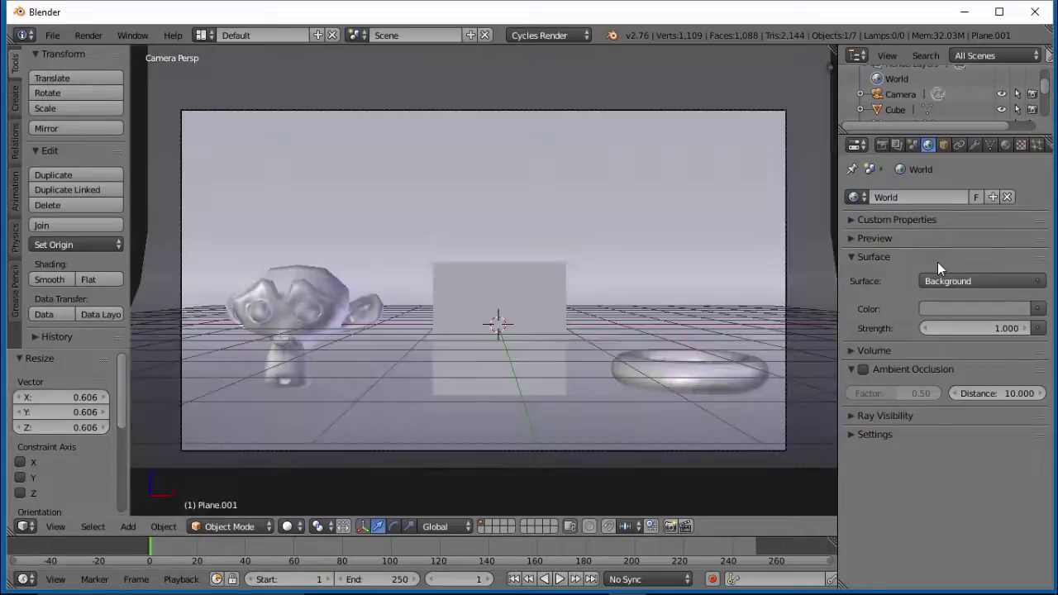
Step: Add a Hemi lamp at the center of the scene
{"action": "scroll", "coordinate": [483, 280], "scroll_direction": "down", "scroll_amount": 3}
{"action": "middle_click_drag", "start_coordinate": [484, 280], "coordinate": [472, 364]}
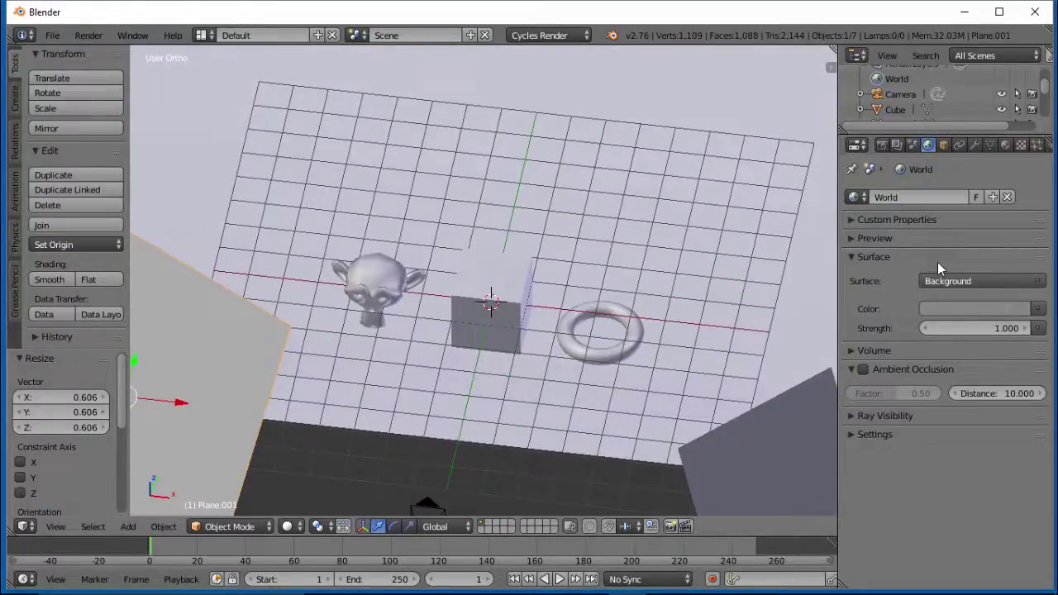
{"action": "key", "text": "shift+a"}
{"action": "mouse_move", "coordinate": [592, 444]}
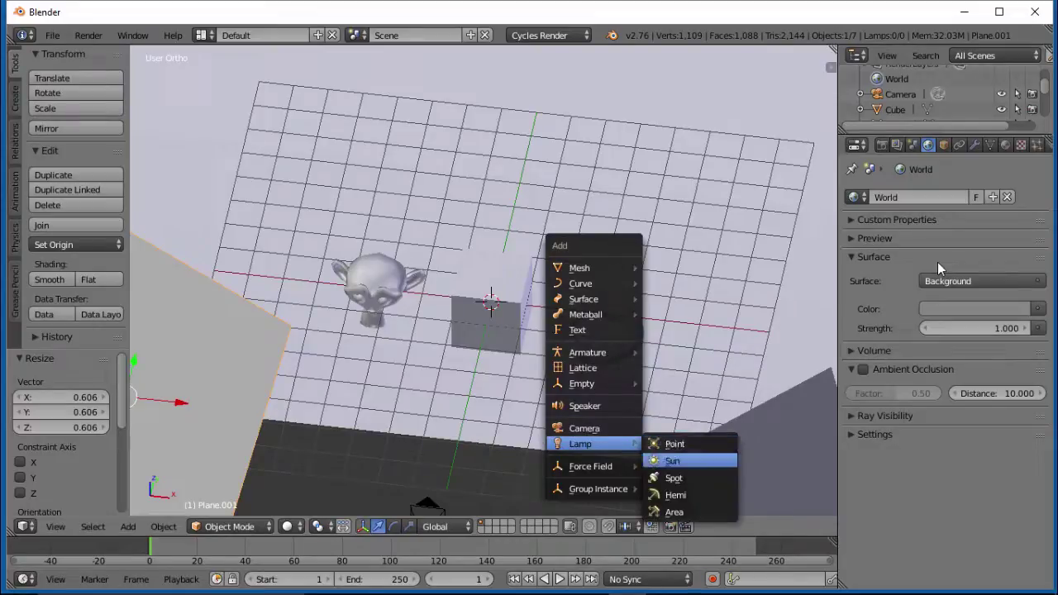
{"action": "key", "text": "Return"}
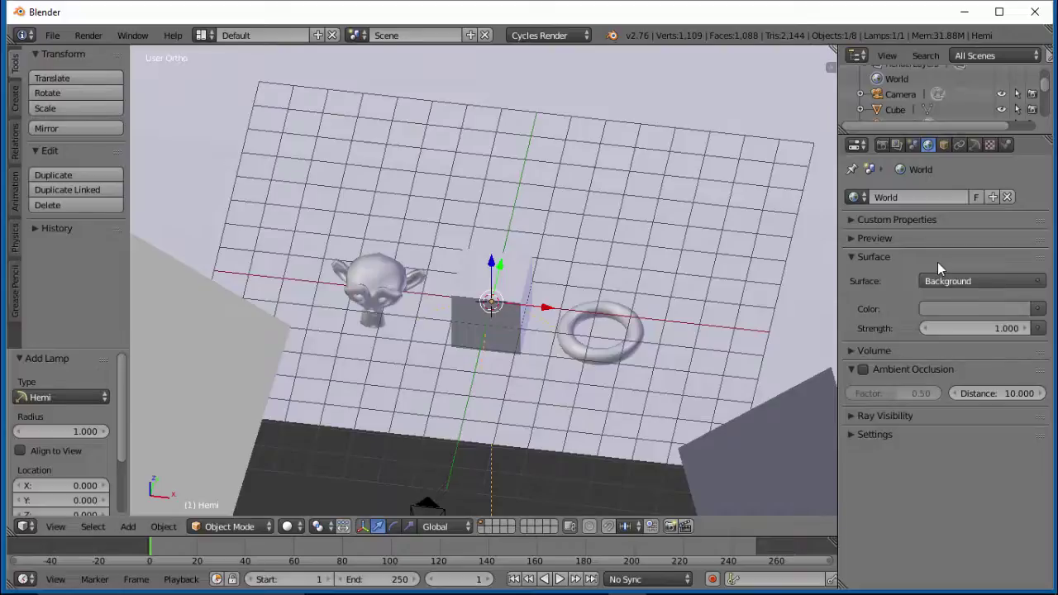
Step: Move the Hemi lamp about 3.2 units along Y in the top view, placing it behind the cube
{"action": "key", "text": "KP_7"}
{"action": "key", "text": "r"}
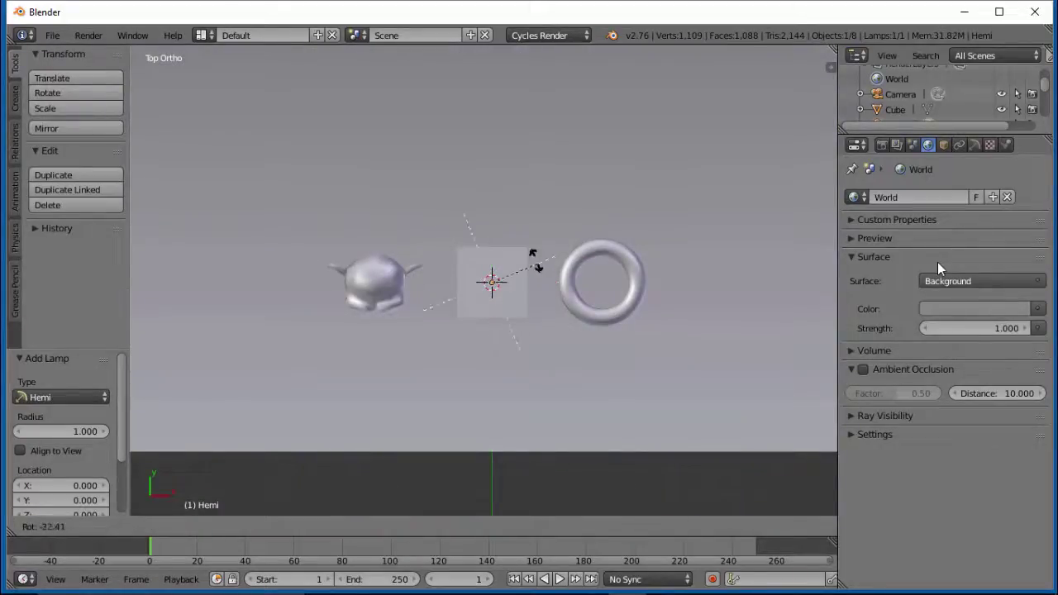
{"action": "left_click", "coordinate": [532, 249]}
{"action": "key", "text": "g"}
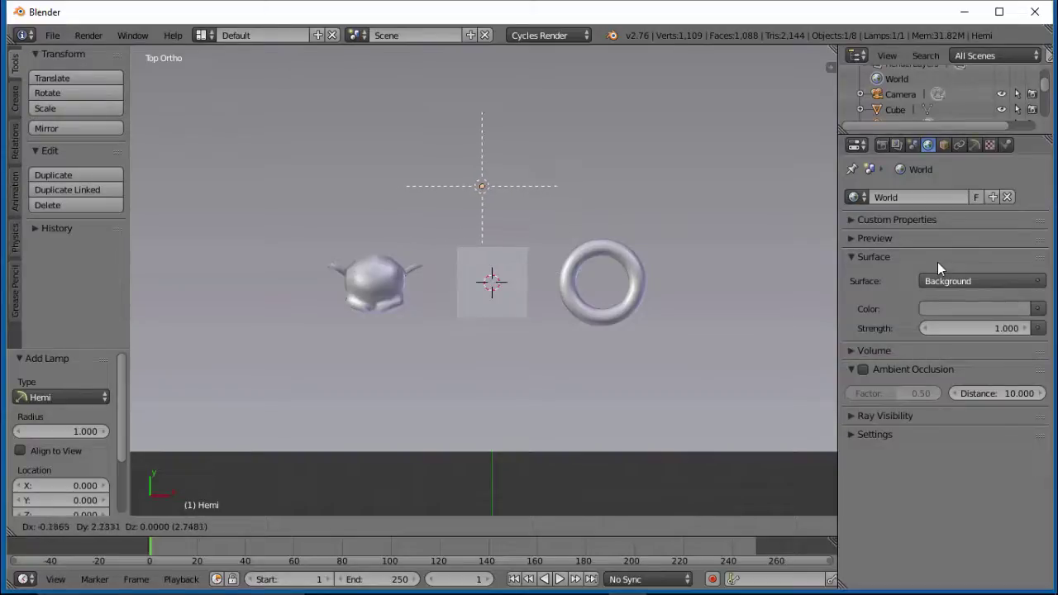
{"action": "left_click", "coordinate": [938, 267]}
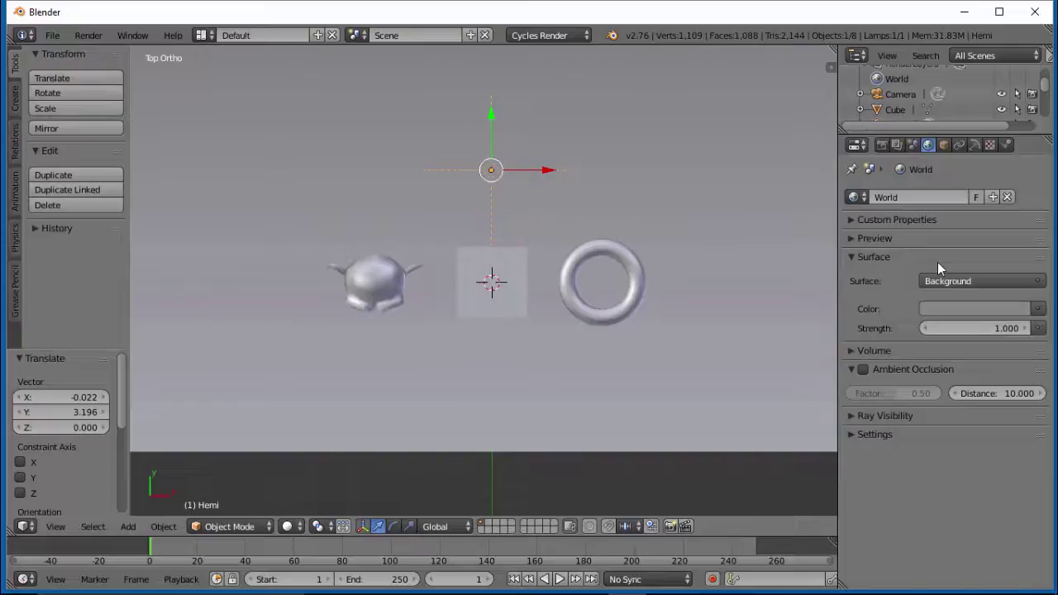
Step: Rotate the Hemi lamp about 93° in the right side view so it points toward the objects and camera
{"action": "key", "text": "KP_3"}
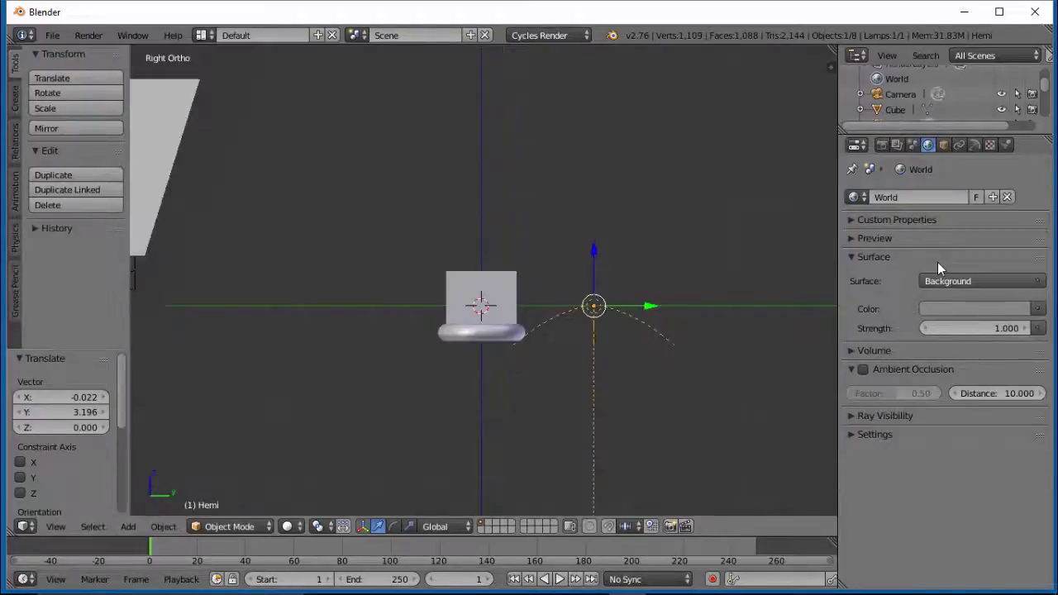
{"action": "key", "text": "KP_Subtract"}
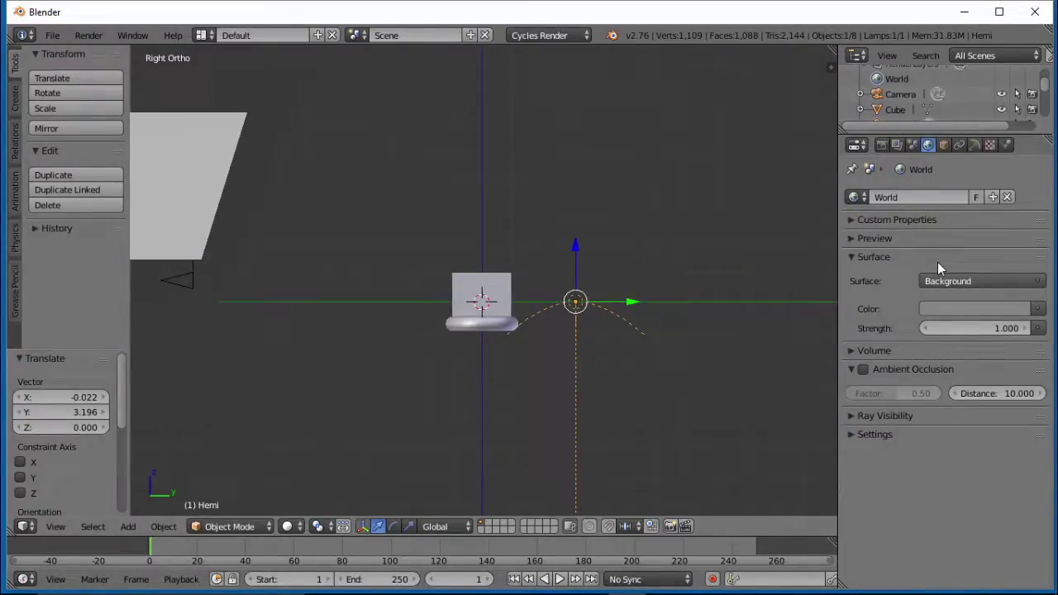
{"action": "key", "text": "r"}
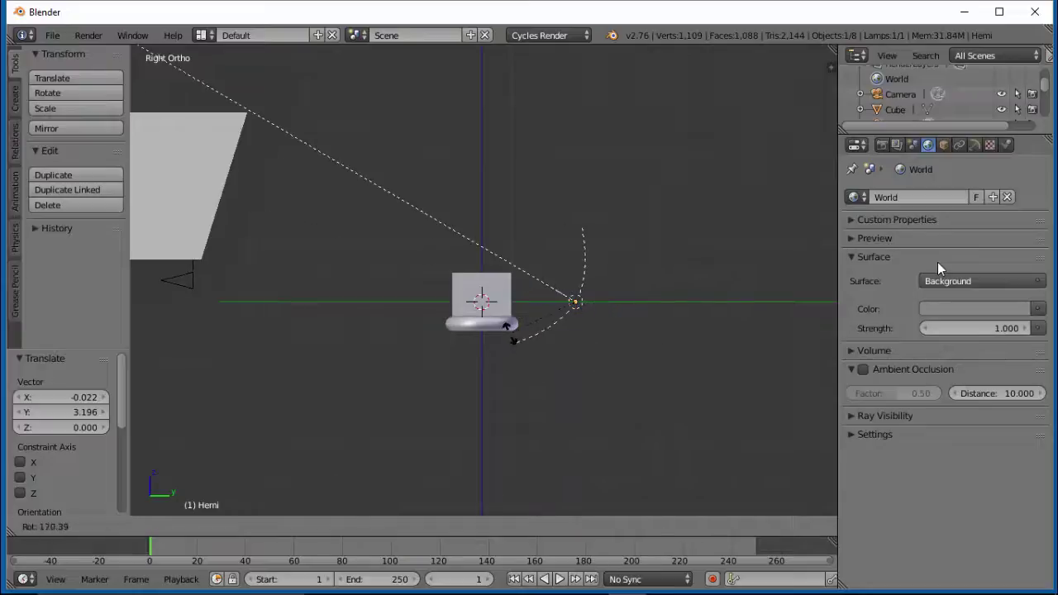
{"action": "left_click", "coordinate": [536, 366]}
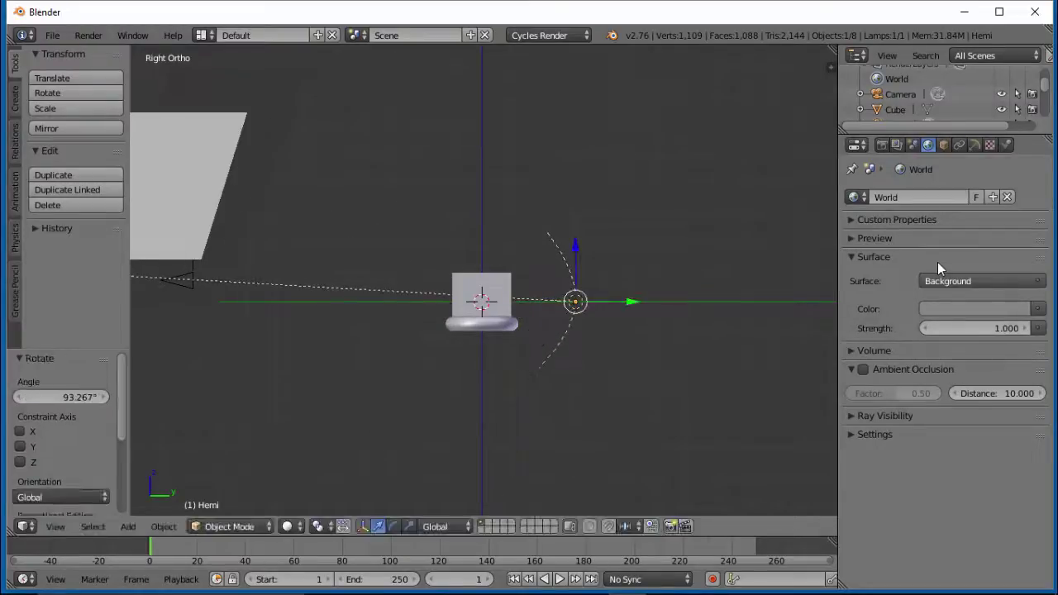
Step: Raise the Hemi lamp about 0.69 units along Z and rotate it about -3° to level its direction with the camera
{"action": "key", "text": "g"}
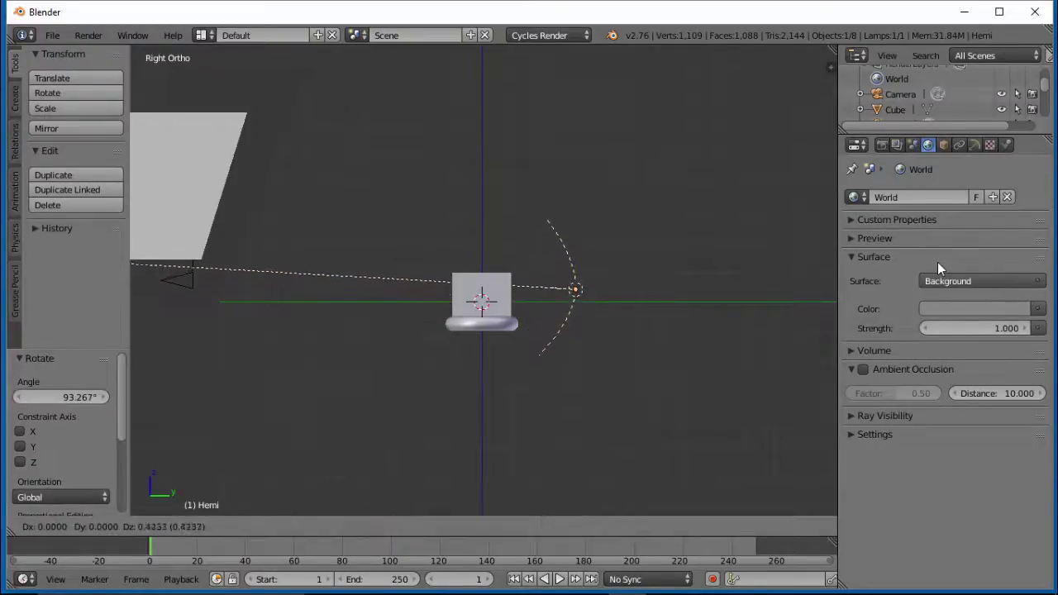
{"action": "left_click", "coordinate": [939, 267]}
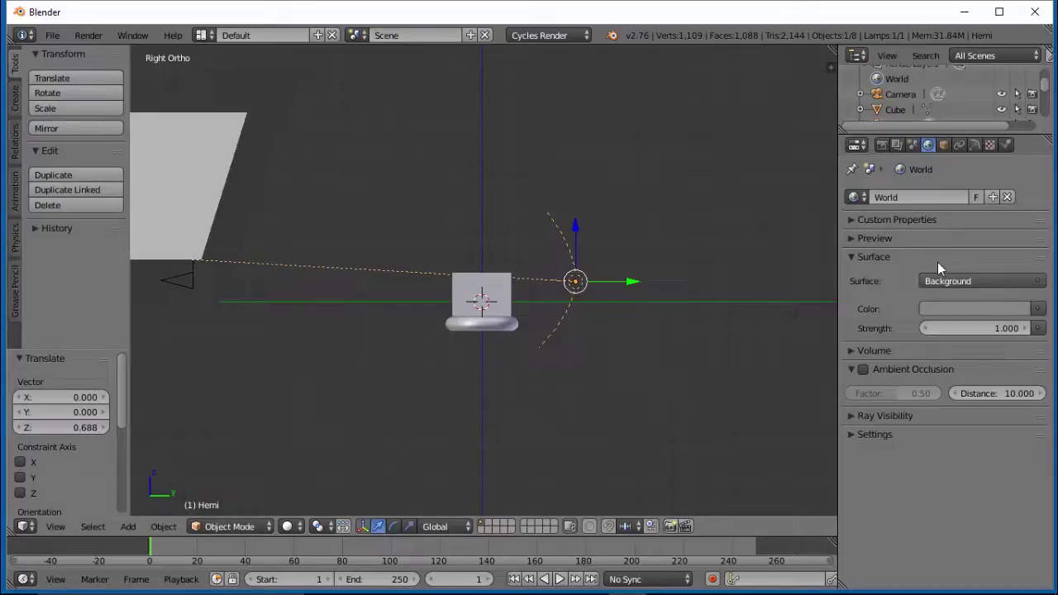
{"action": "key", "text": "r"}
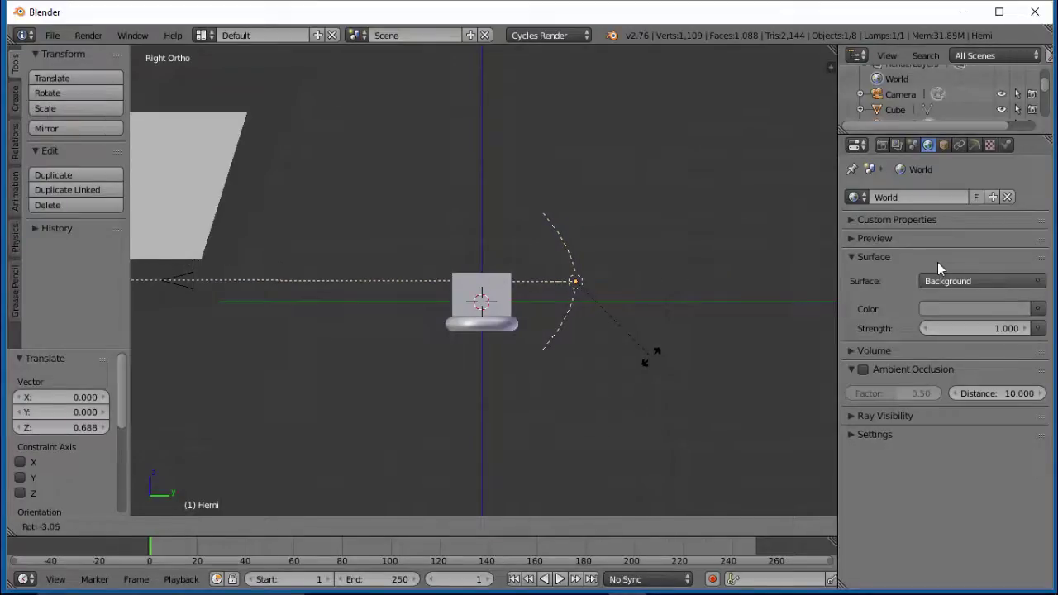
{"action": "left_click", "coordinate": [938, 267]}
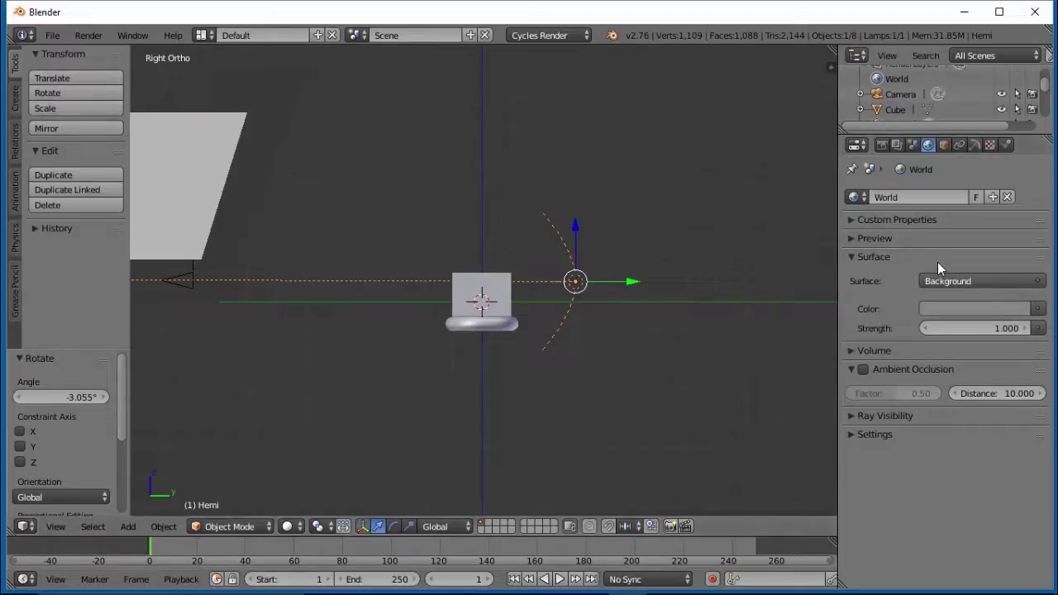
Step: Show the Hemi lamp's settings and rotate the lamp about 1° in the top view to aim it at the camera
{"action": "left_click", "coordinate": [975, 144]}
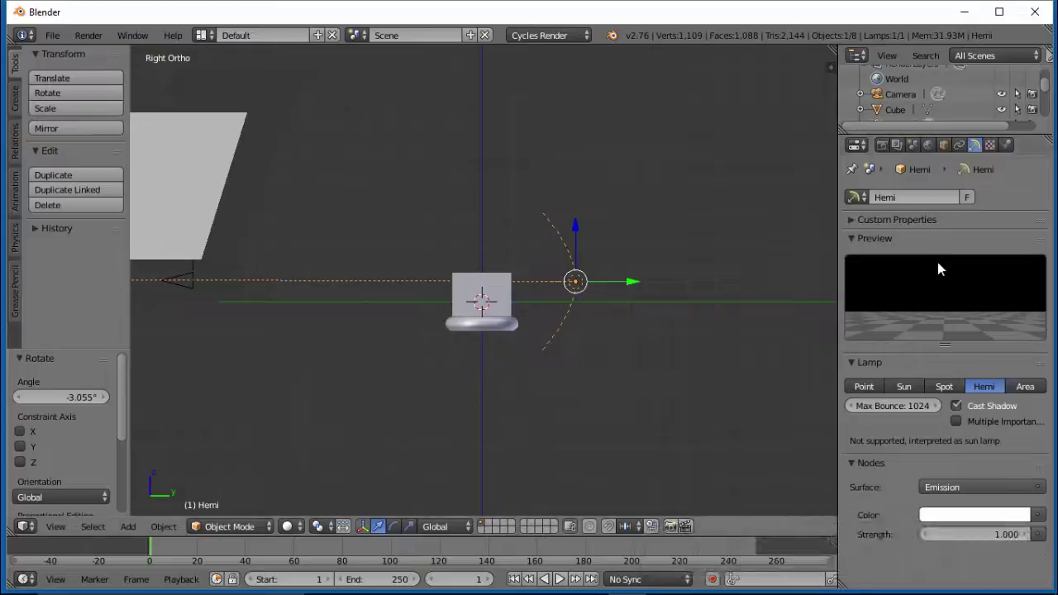
{"action": "key", "text": "KP_0"}
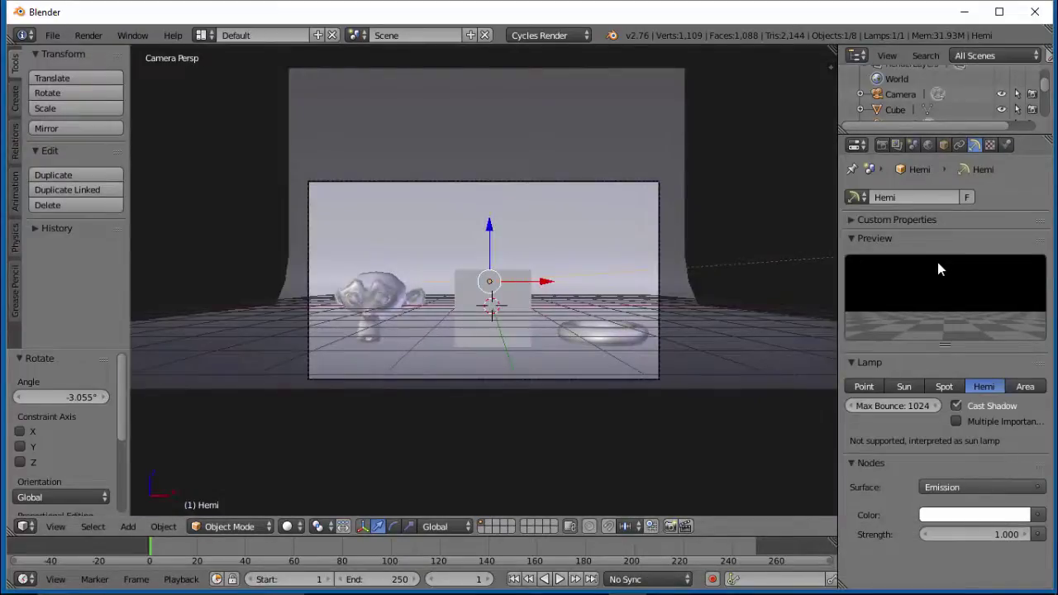
{"action": "key", "text": "KP_7"}
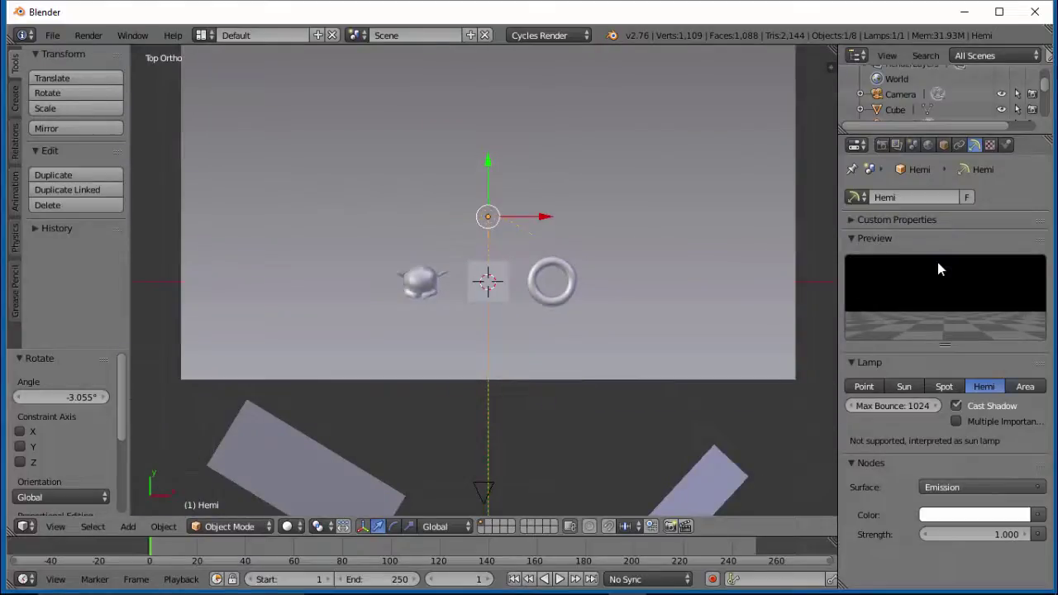
{"action": "key", "text": "r"}
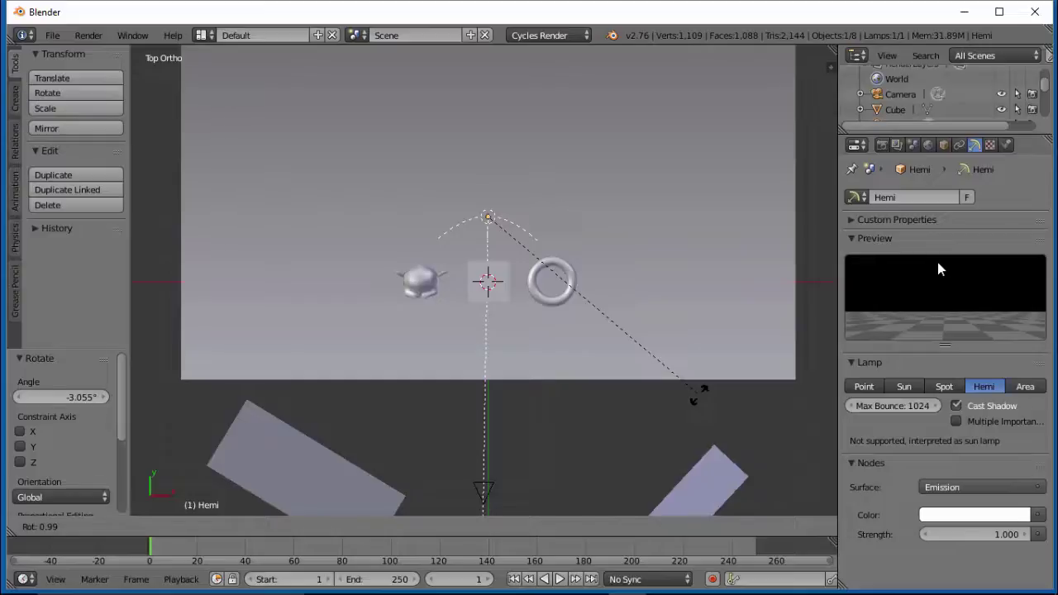
{"action": "key", "text": "Return"}
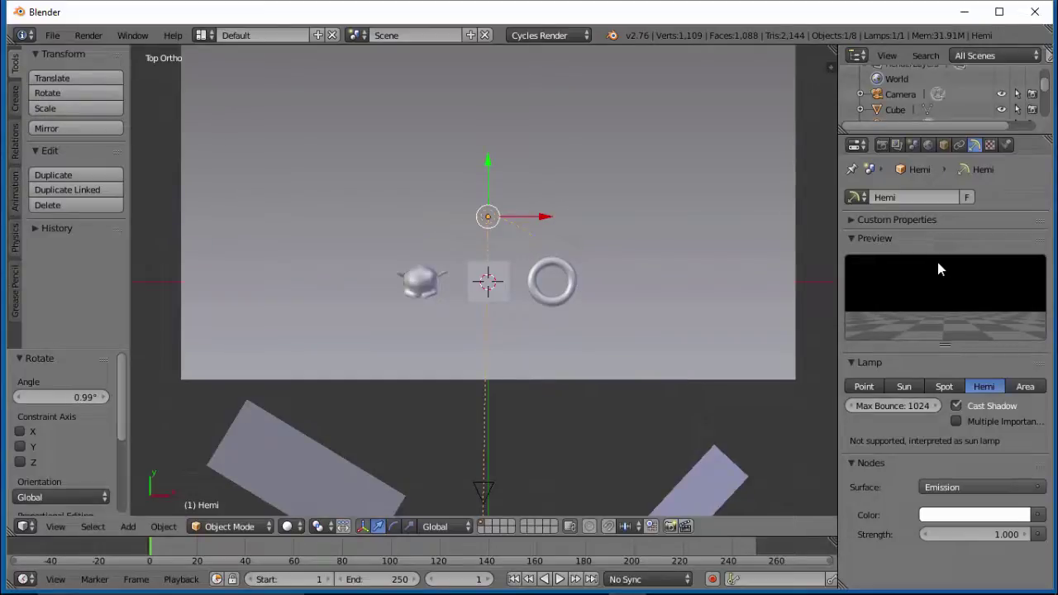
Step: Switch to the camera view with Rendered shading to preview the lamp's effect
{"action": "key", "text": "KP_0"}
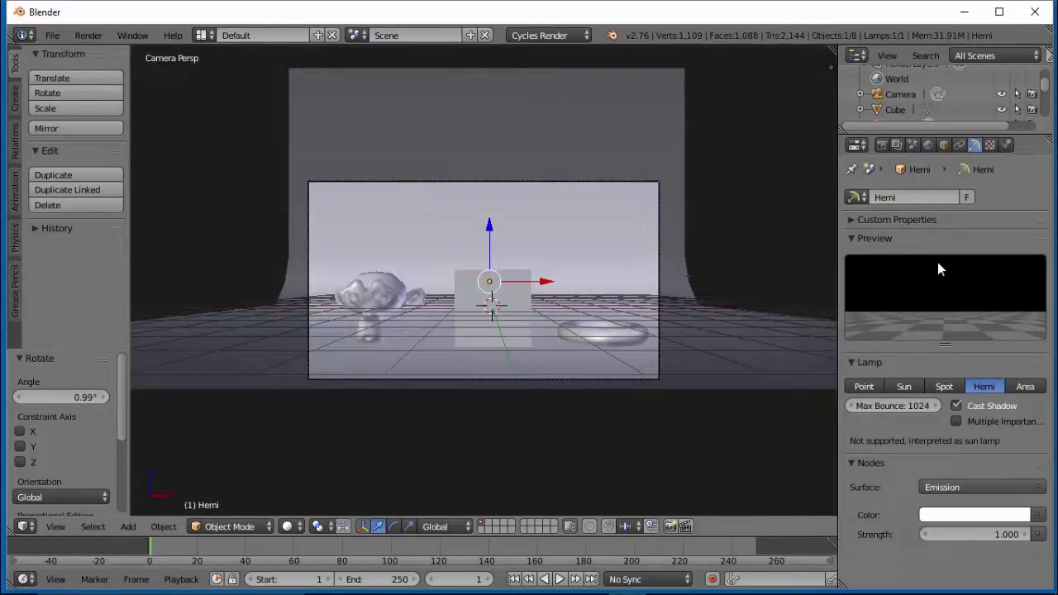
{"action": "left_click", "coordinate": [292, 527]}
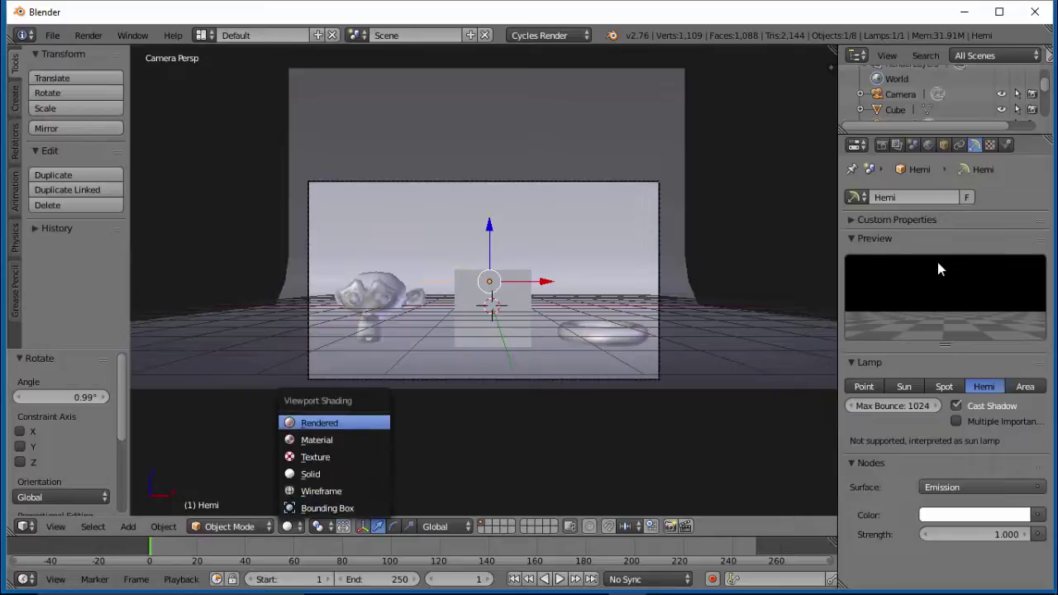
{"action": "left_click", "coordinate": [319, 423]}
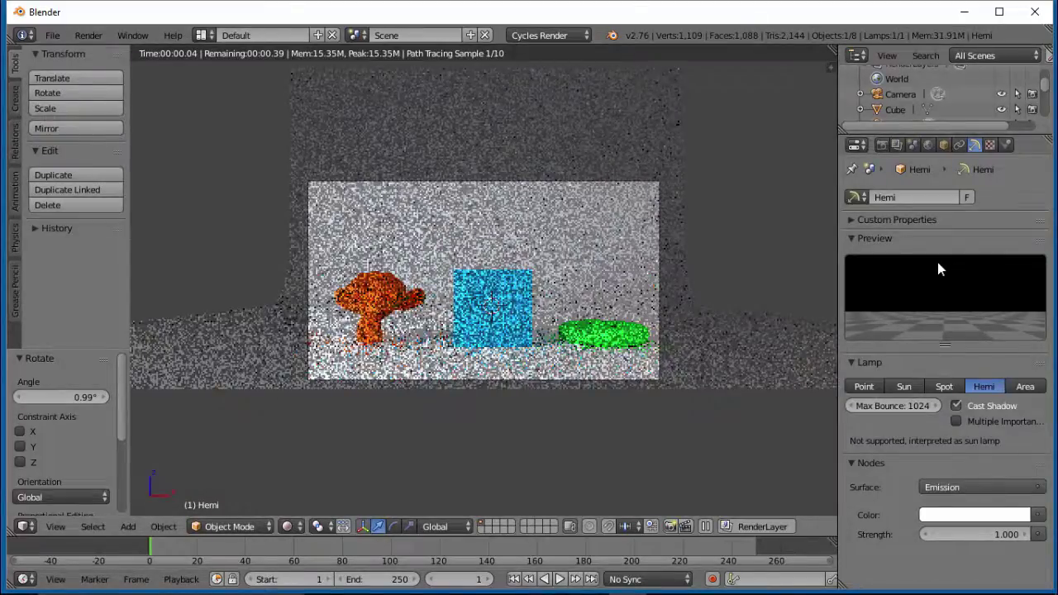
{"action": "scroll", "coordinate": [484, 281], "scroll_direction": "up", "scroll_amount": 3}
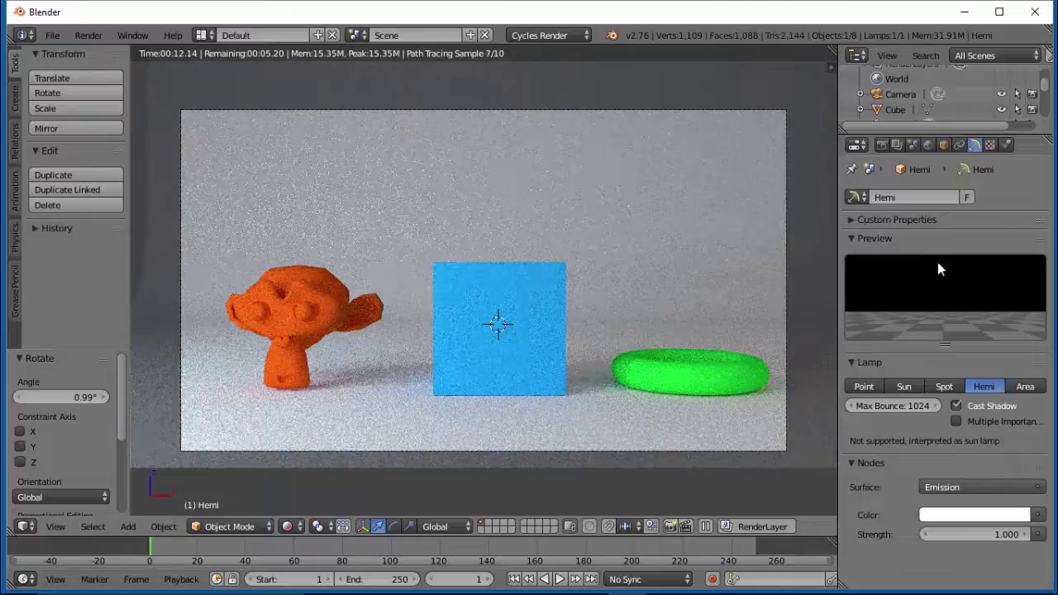
Step: Change the lamp type to Point and set its emission strength to 100
{"action": "left_click_drag", "start_coordinate": [976, 535], "coordinate": [1036, 535]}
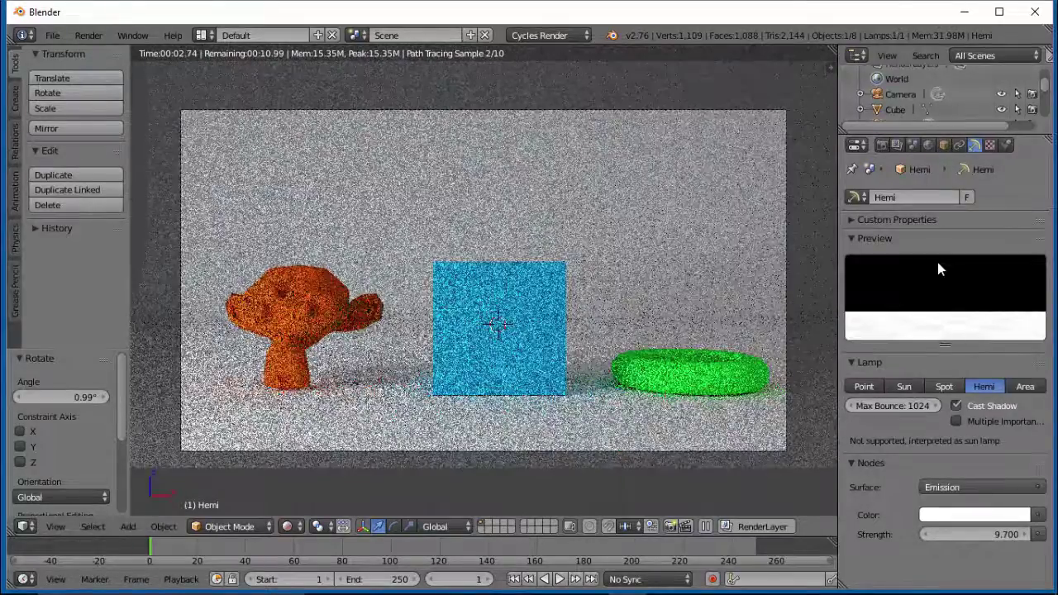
{"action": "left_click", "coordinate": [864, 388]}
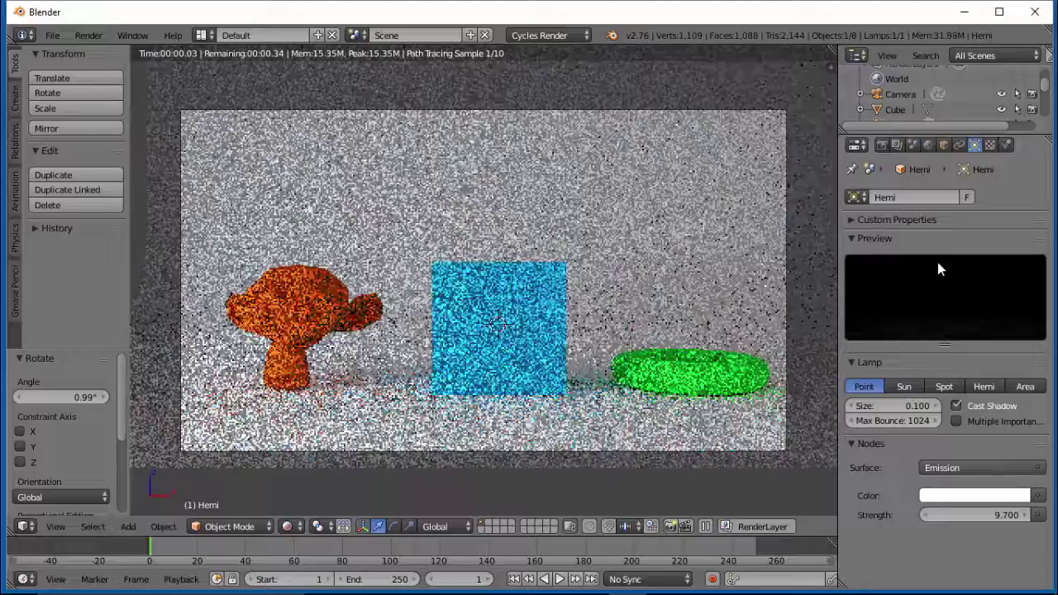
{"action": "left_click", "coordinate": [975, 515]}
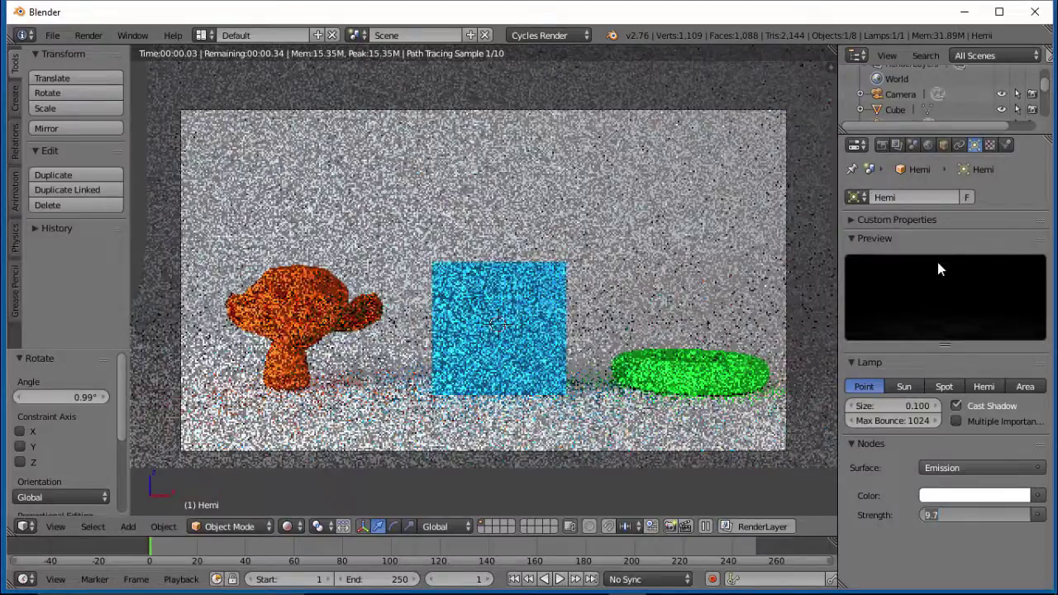
{"action": "type", "text": "100"}
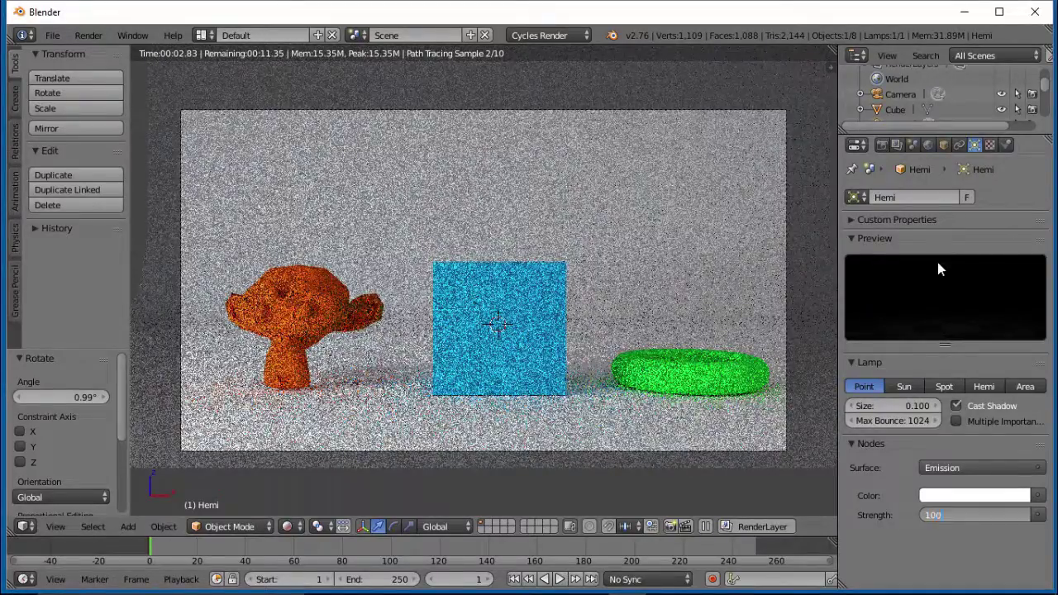
{"action": "key", "text": "Return"}
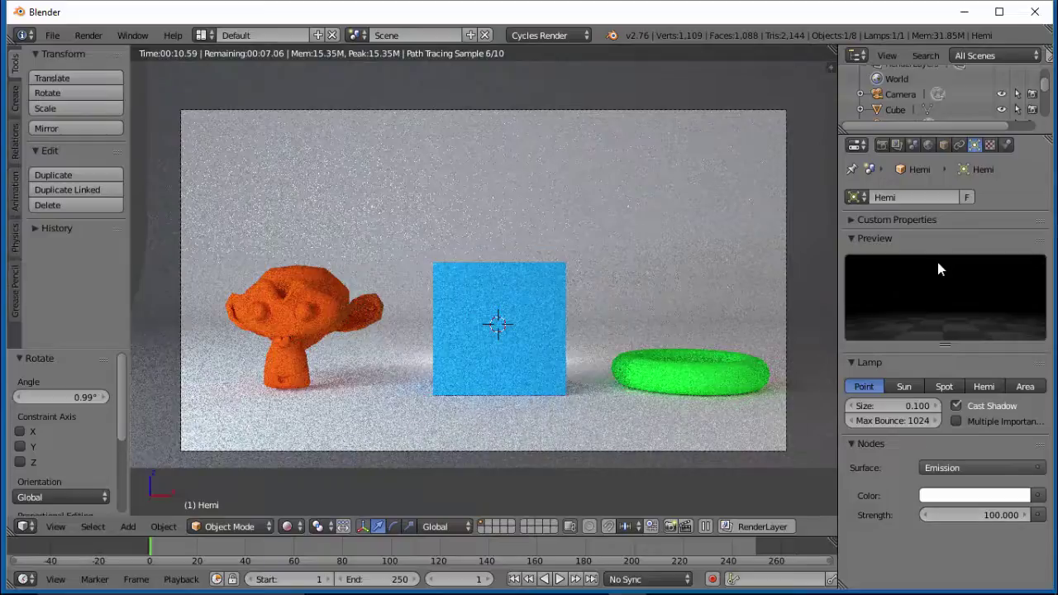
Step: Try the lamp as Sun, Hemi and Point, undoing the last switch to keep it as Hemi
{"action": "left_click", "coordinate": [905, 386]}
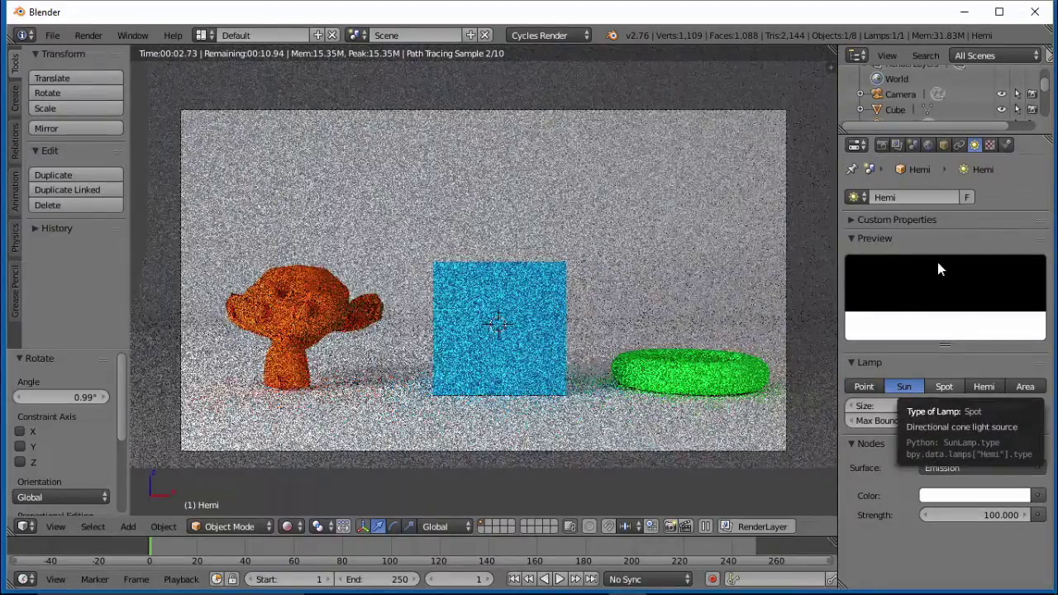
{"action": "left_click", "coordinate": [984, 386]}
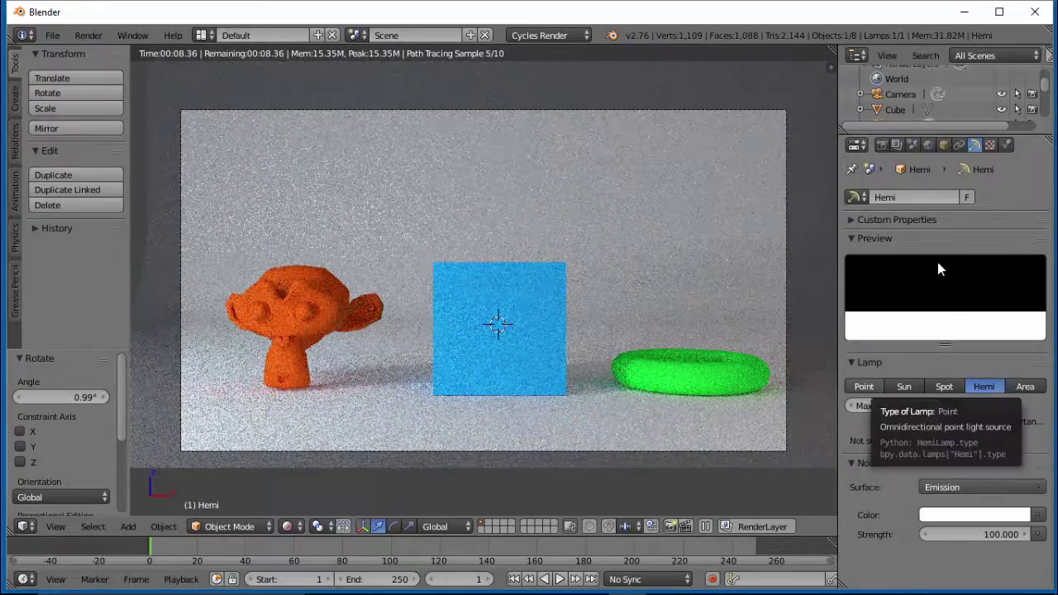
{"action": "left_click", "coordinate": [866, 387]}
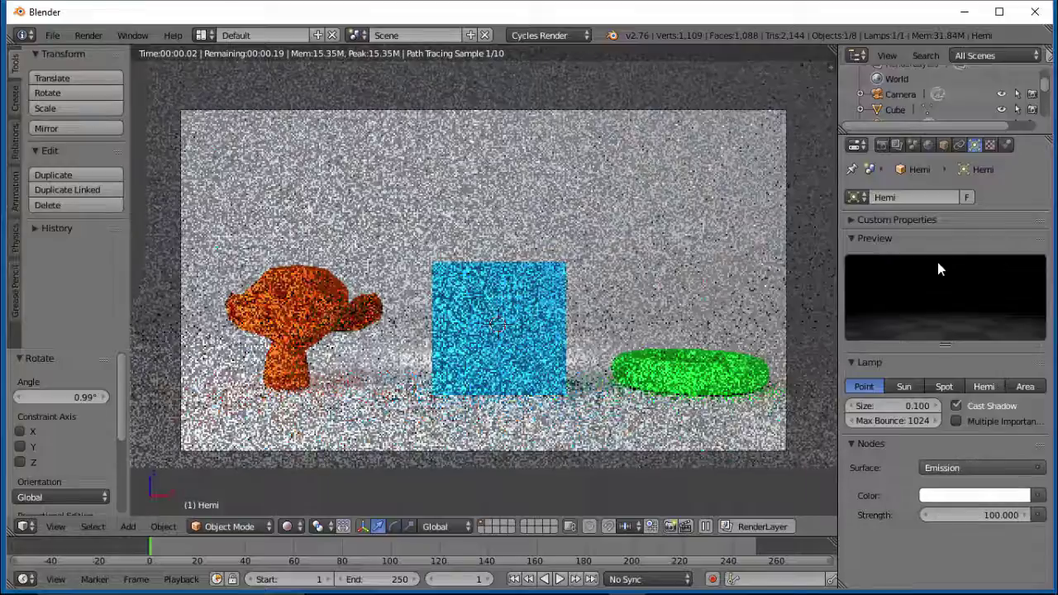
{"action": "key", "text": "ctrl+z"}
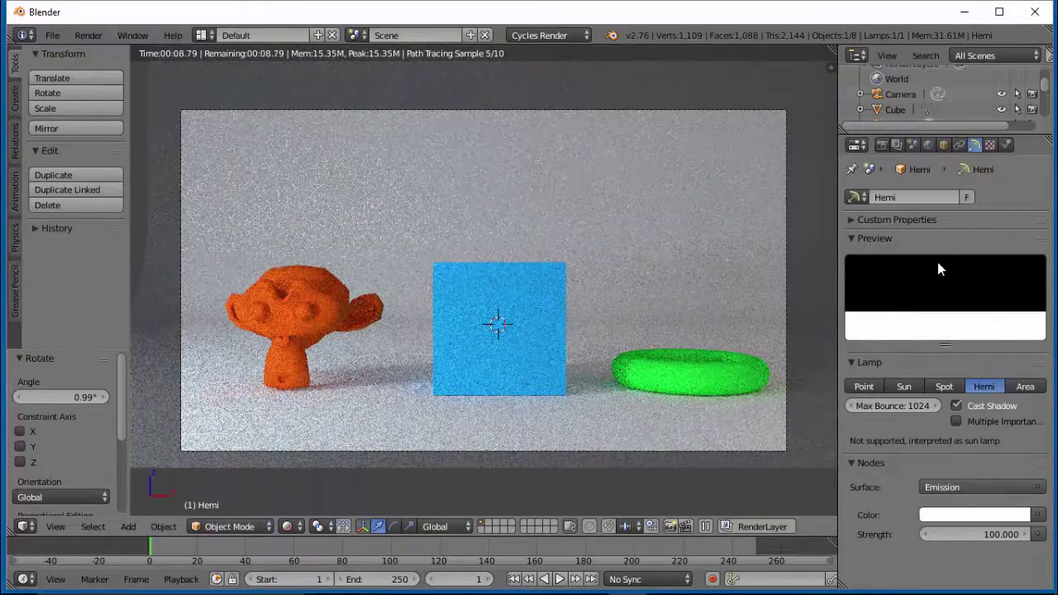
{"action": "scroll", "coordinate": [939, 269], "scroll_direction": "down", "scroll_amount": 1}
{"action": "scroll", "coordinate": [938, 269], "scroll_direction": "up", "scroll_amount": 1}
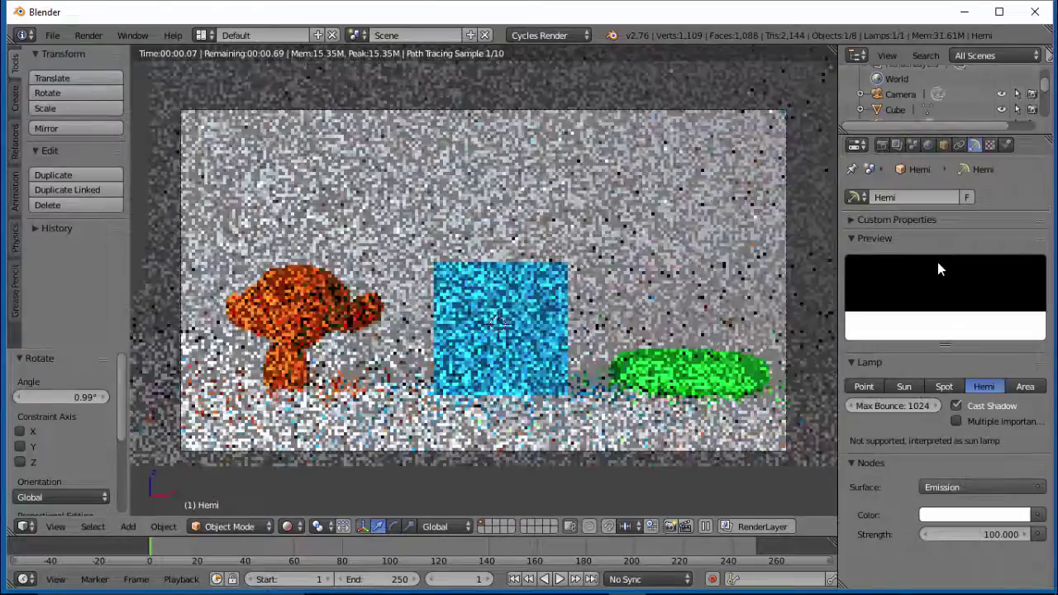